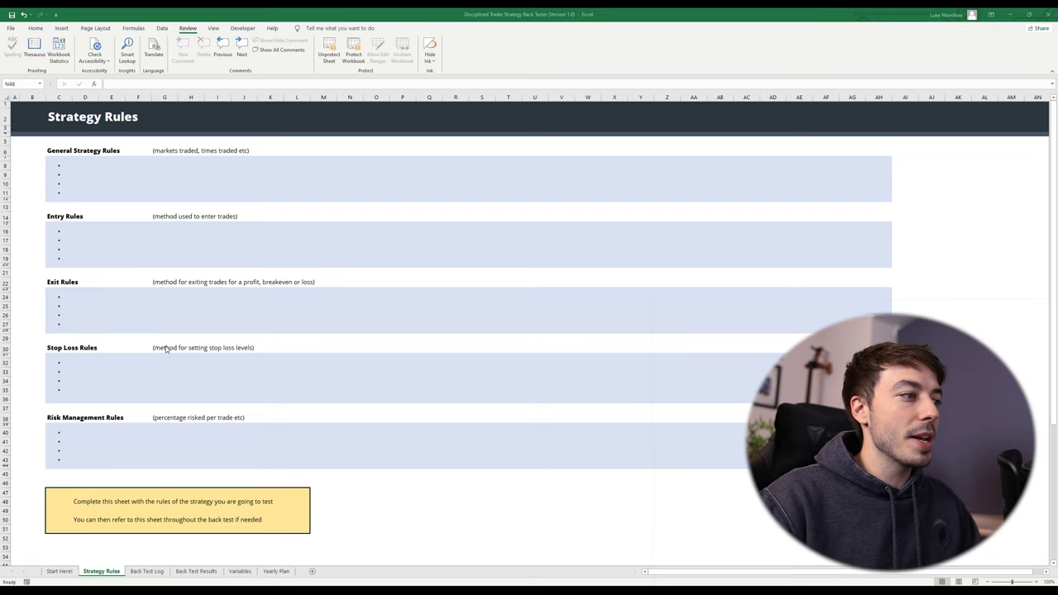
Switch to the Back Test Log sheet and inspect the empty row 32 and its Trade Size formula cells
click(151, 572)
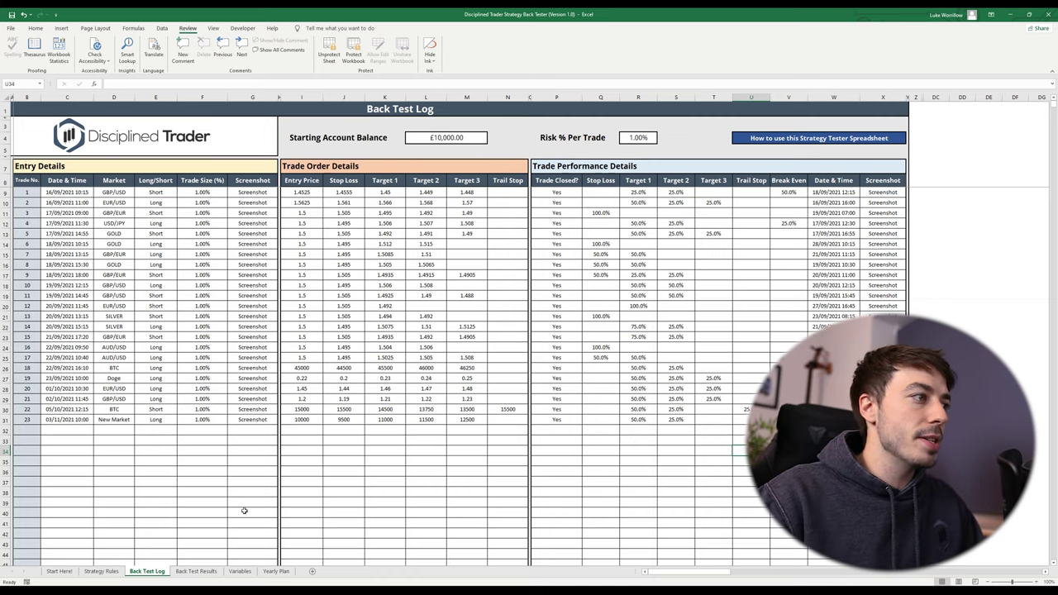
drag(71, 430, 202, 436)
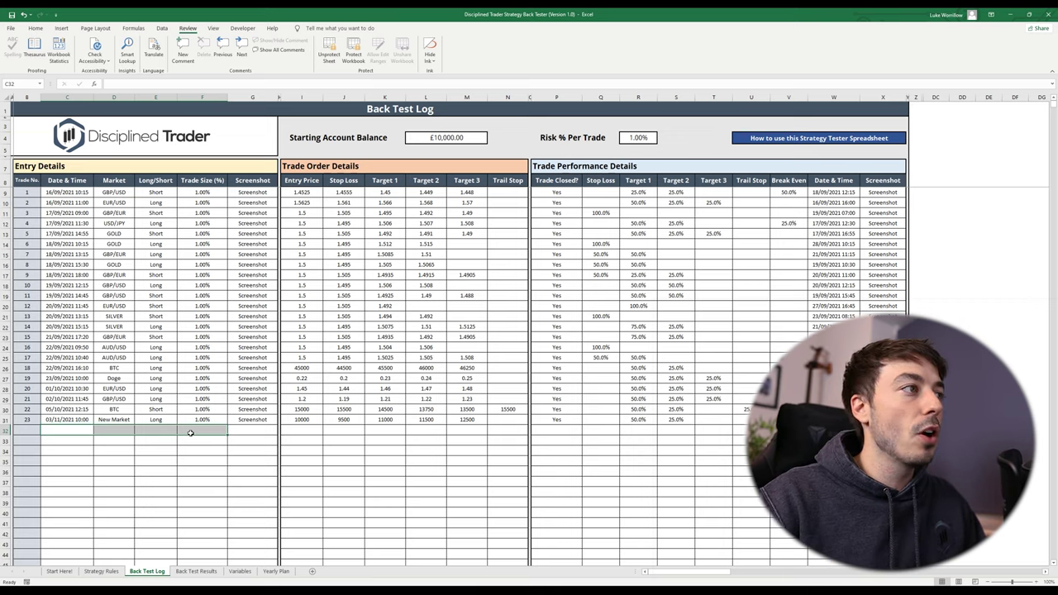
drag(199, 471, 197, 466)
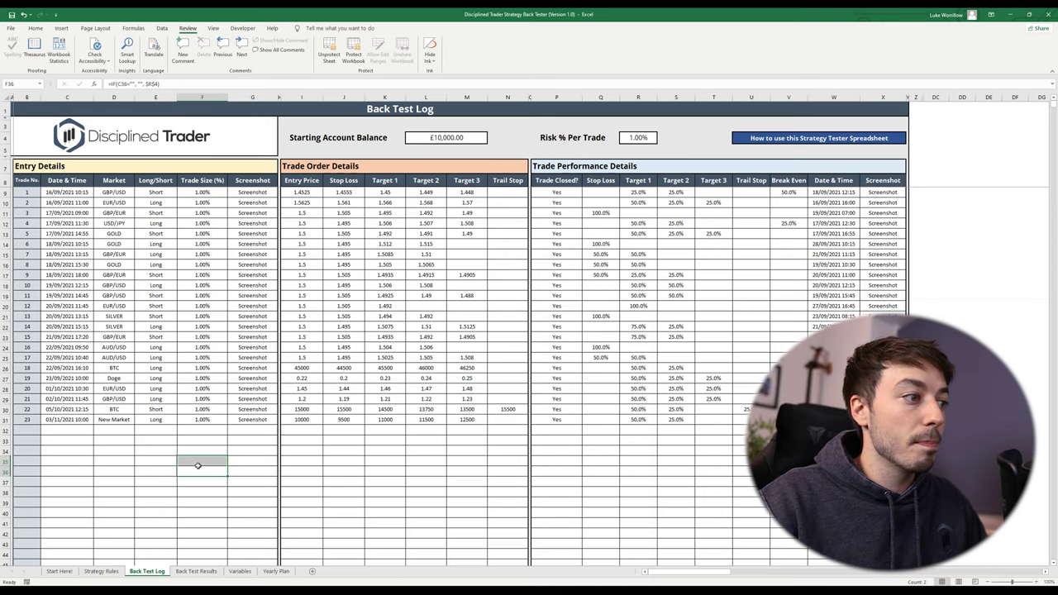
click(181, 468)
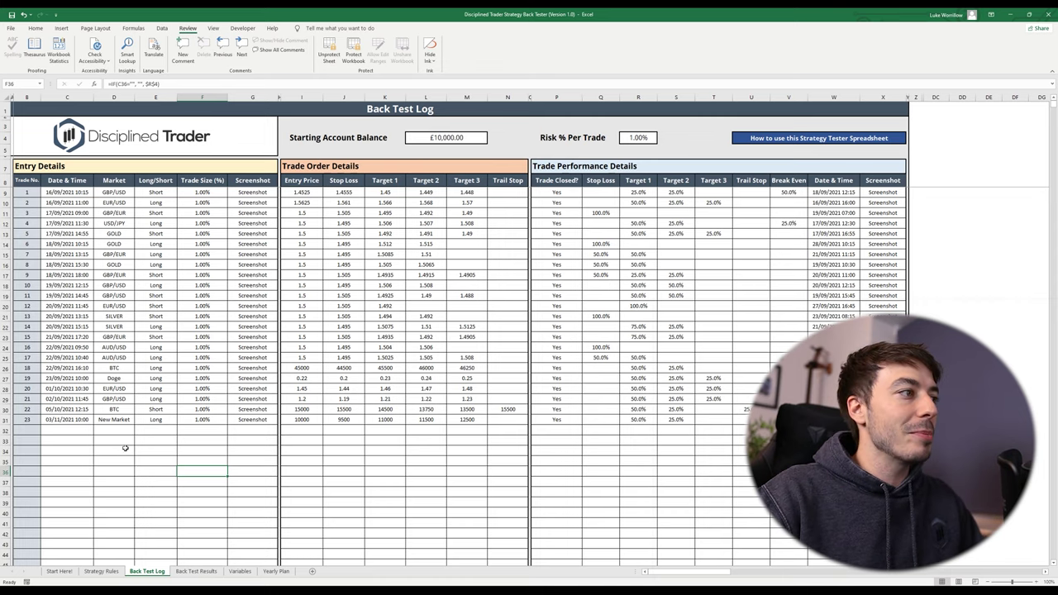
Enter 04/11/2021 10:00 as trade 24's Date & Time
click(73, 432)
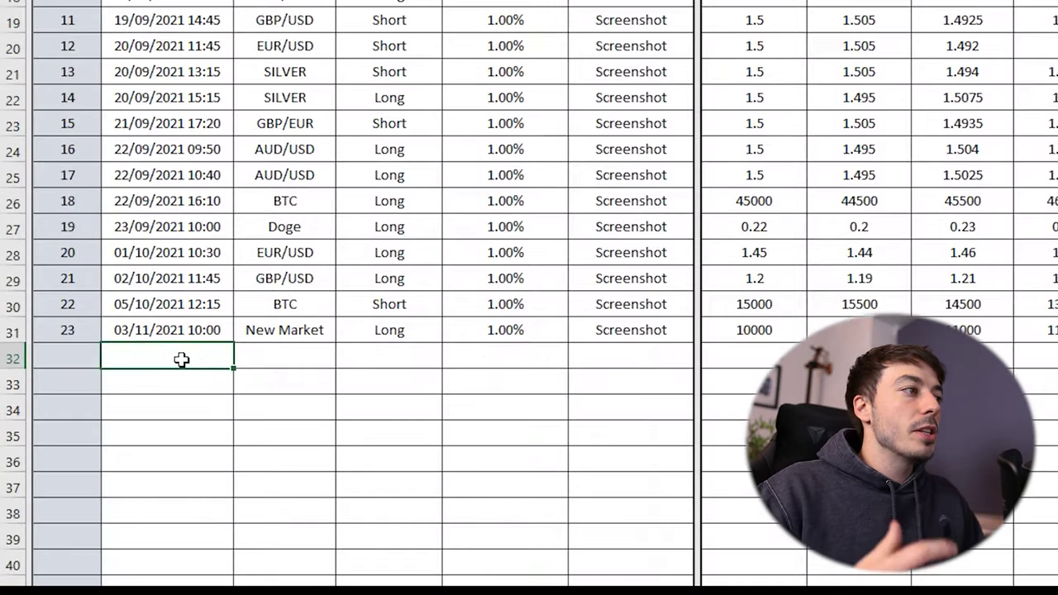
text(04)
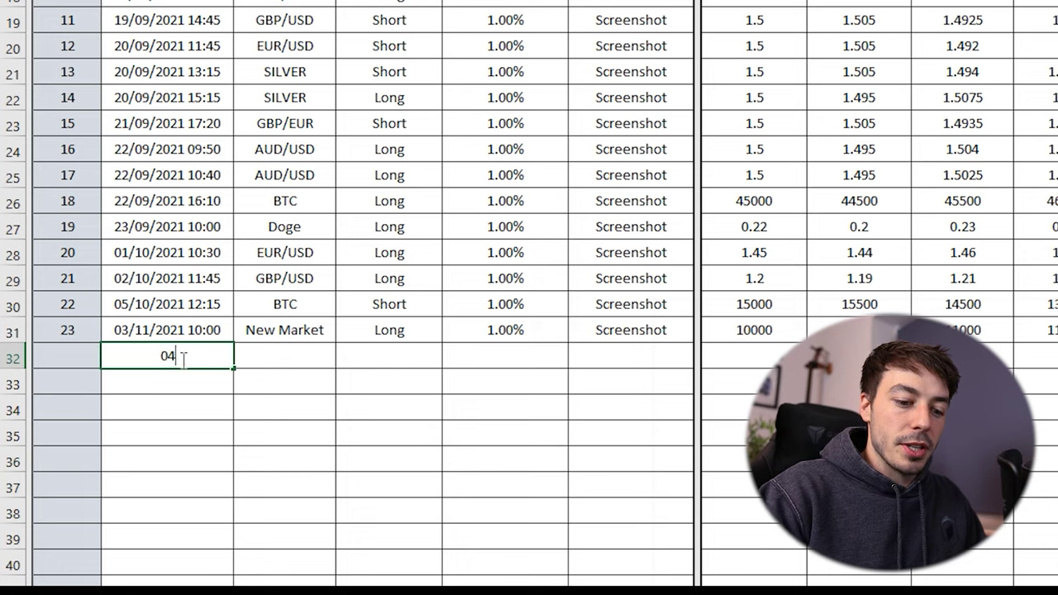
text(/11/2021)
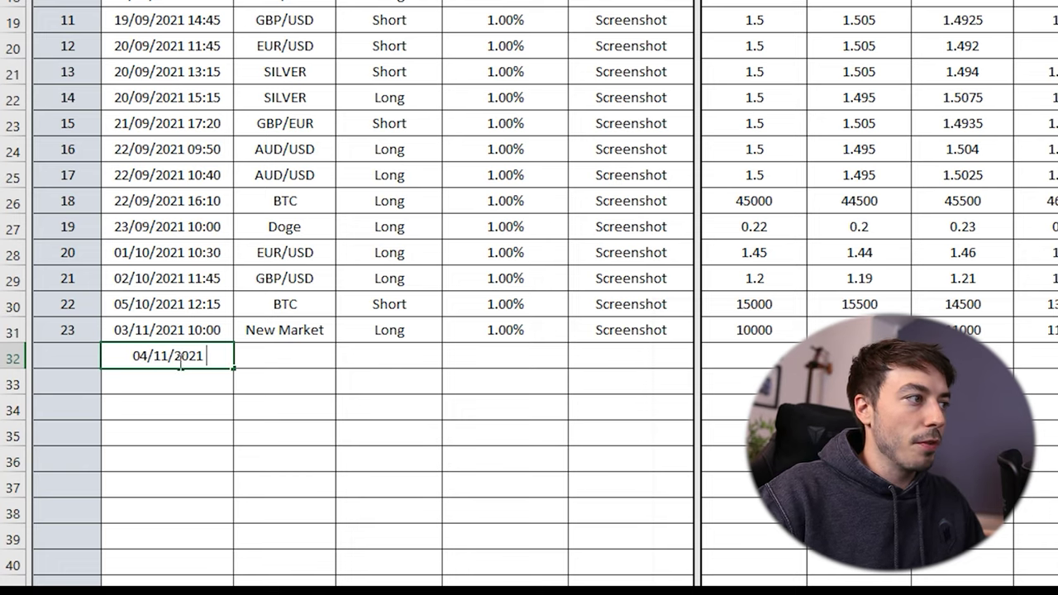
text( 10:00)
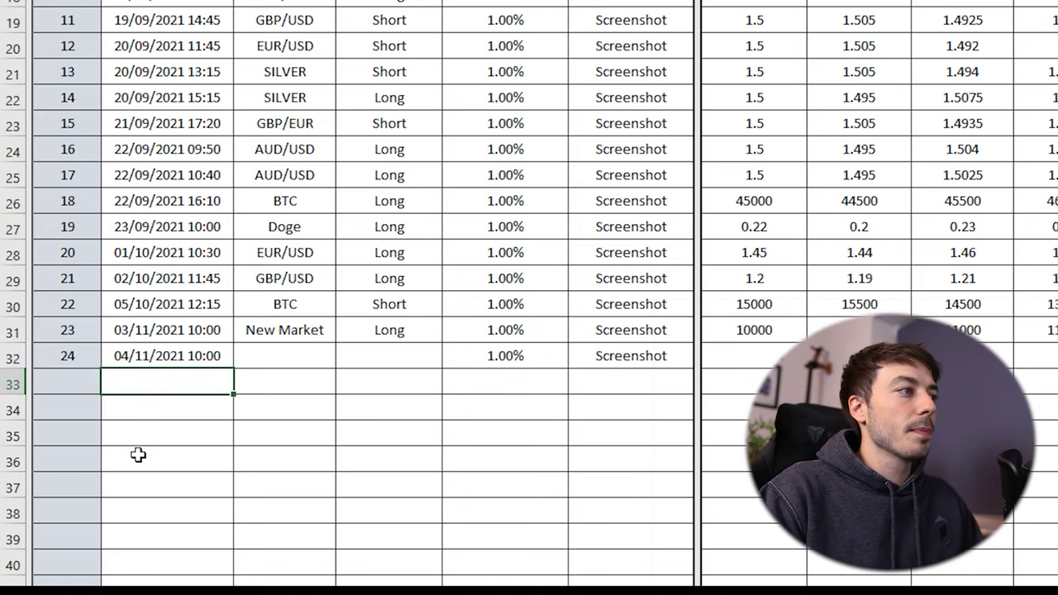
key(Up)
key(Right)
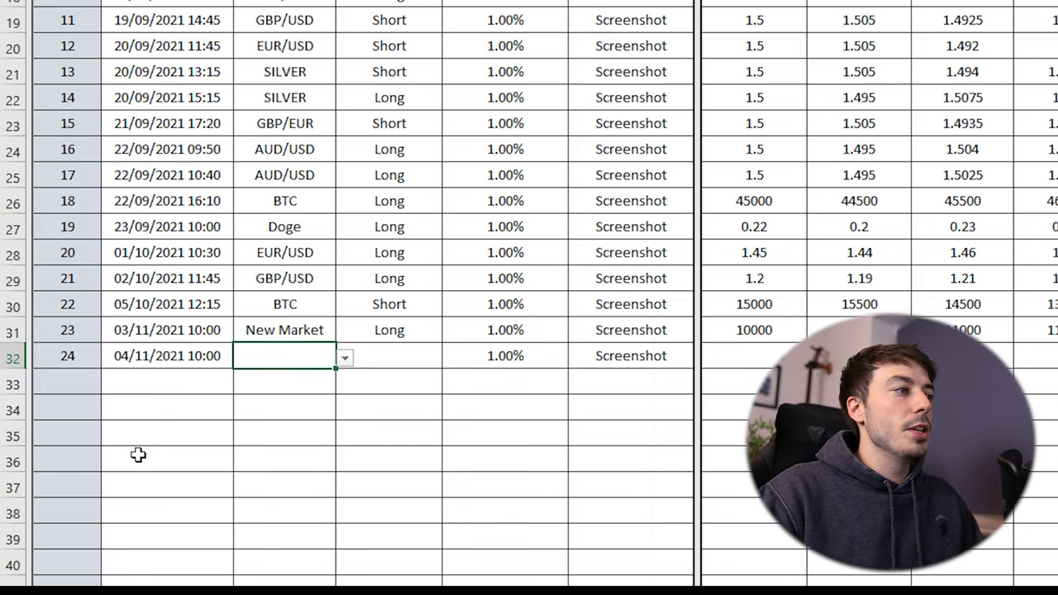
Set trade 24's market to EUR/USD and its direction to Long
click(345, 358)
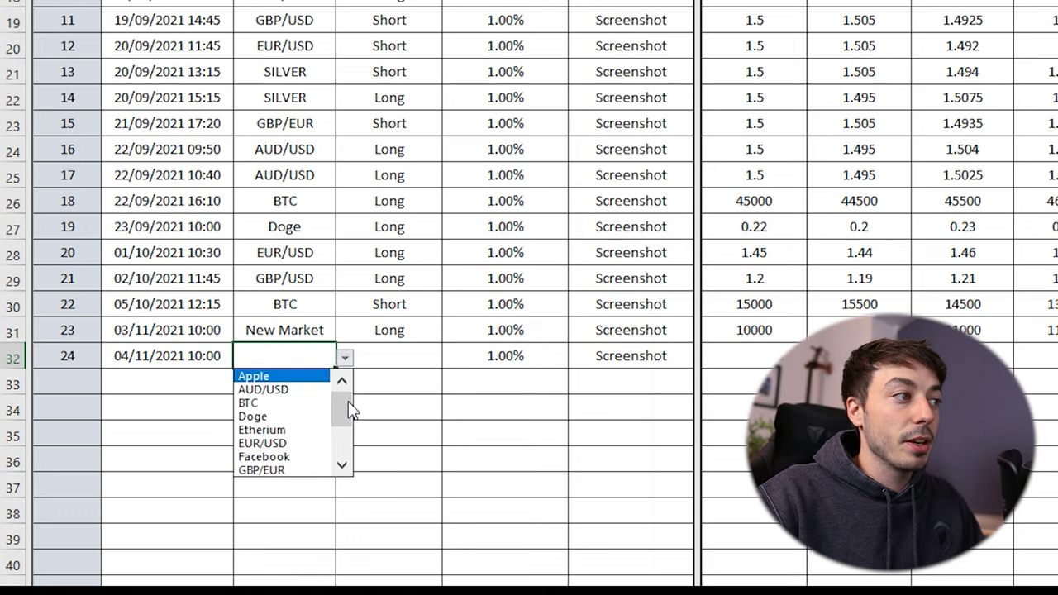
mouse_move(348, 401)
mouse_down()
mouse_move(343, 429)
mouse_move(341, 401)
mouse_up()
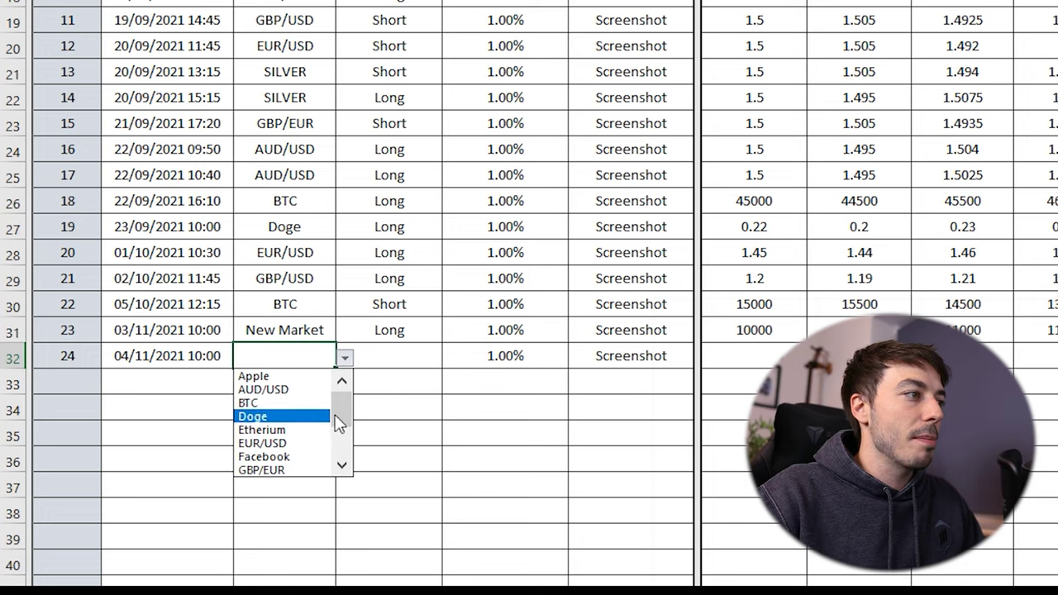
scroll(339, 421, down, 1)
click(323, 433)
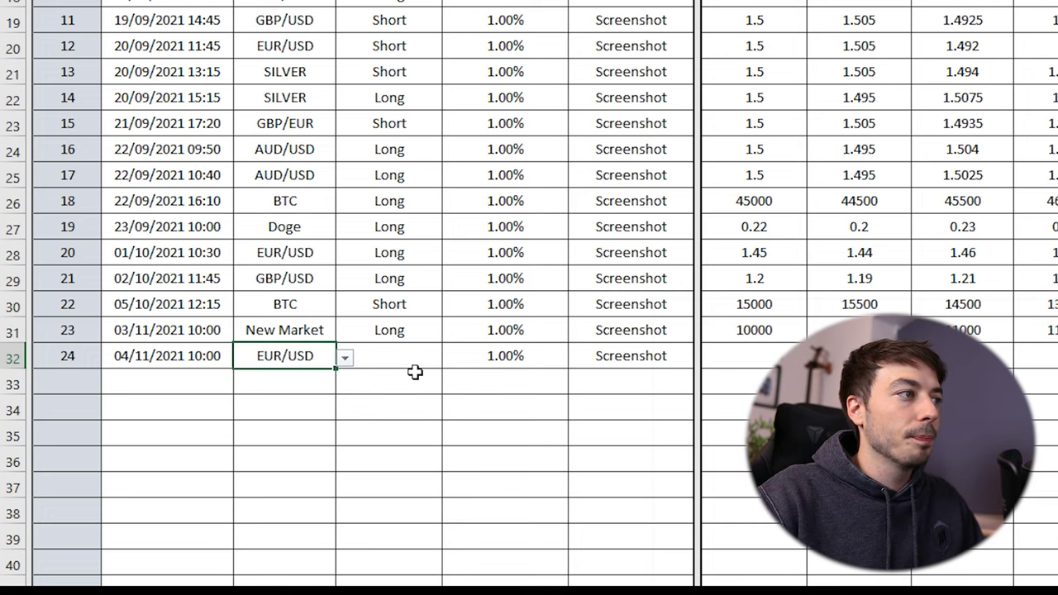
click(410, 354)
click(451, 357)
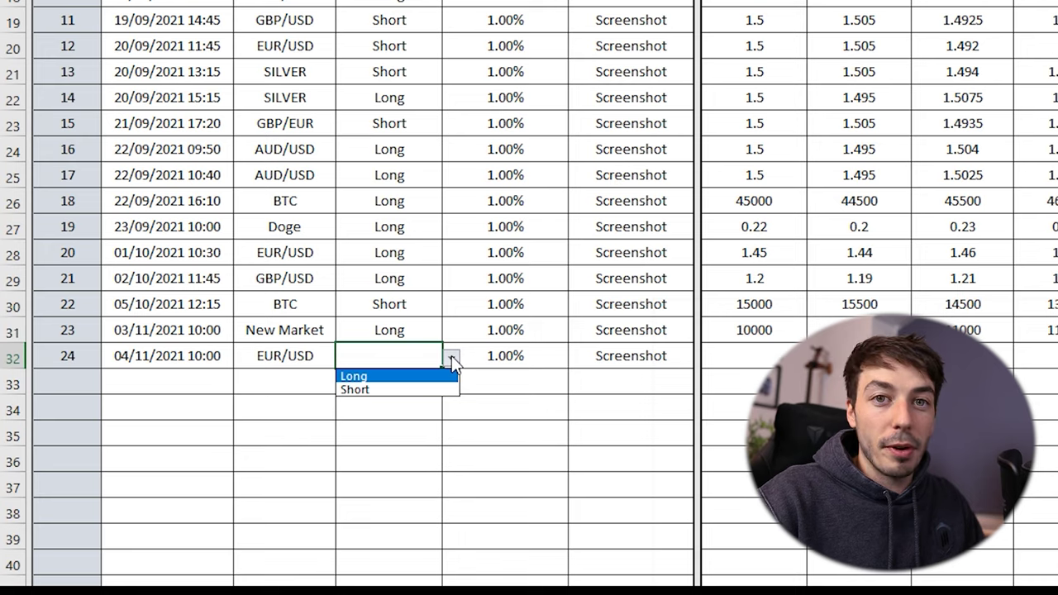
click(402, 377)
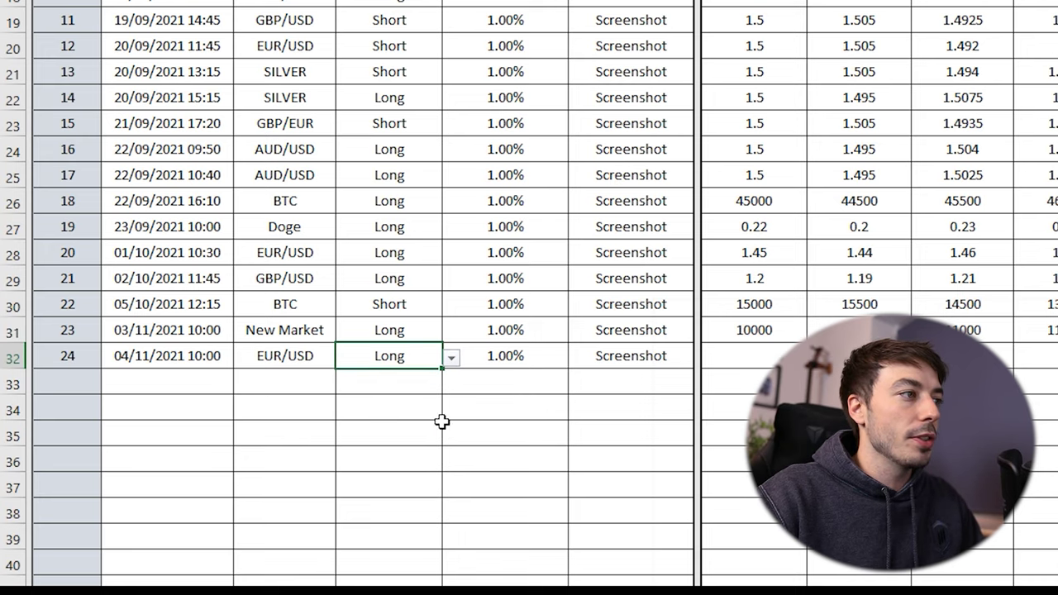
click(441, 425)
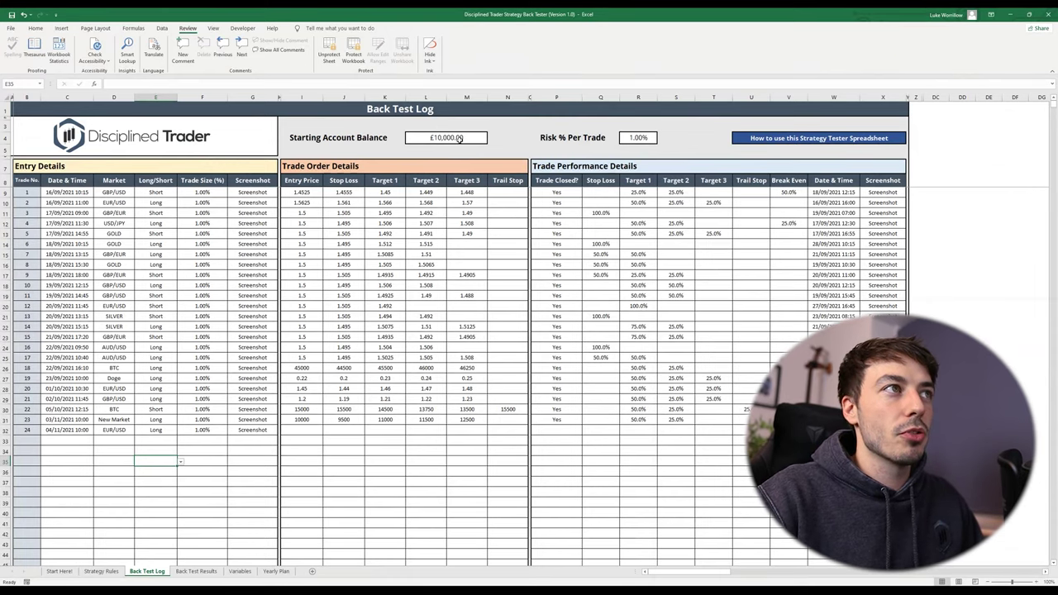
Unprotect the sheet and change Risk % Per Trade to 2%
click(456, 138)
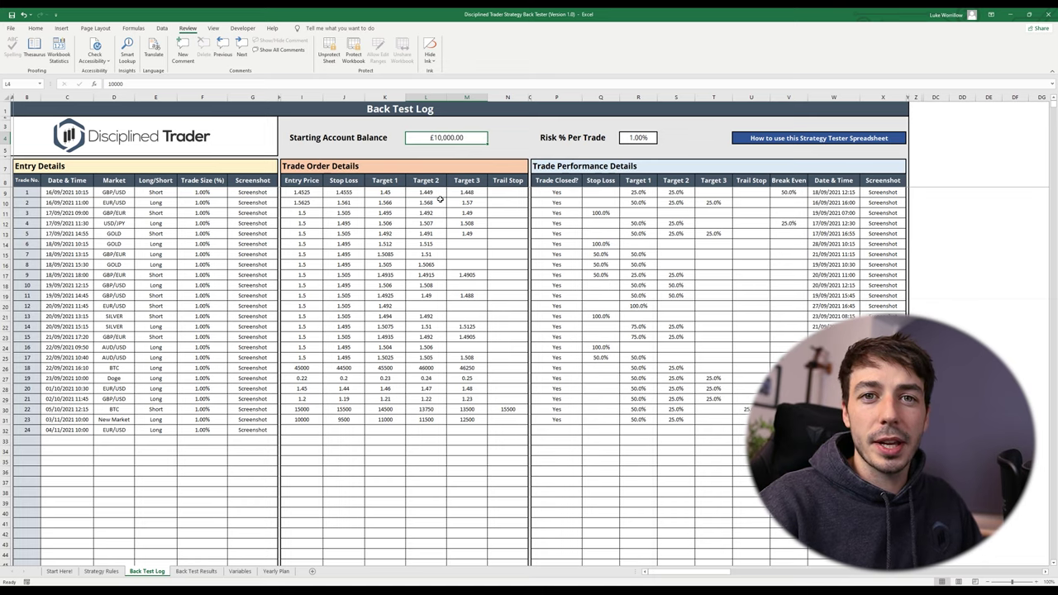
click(636, 140)
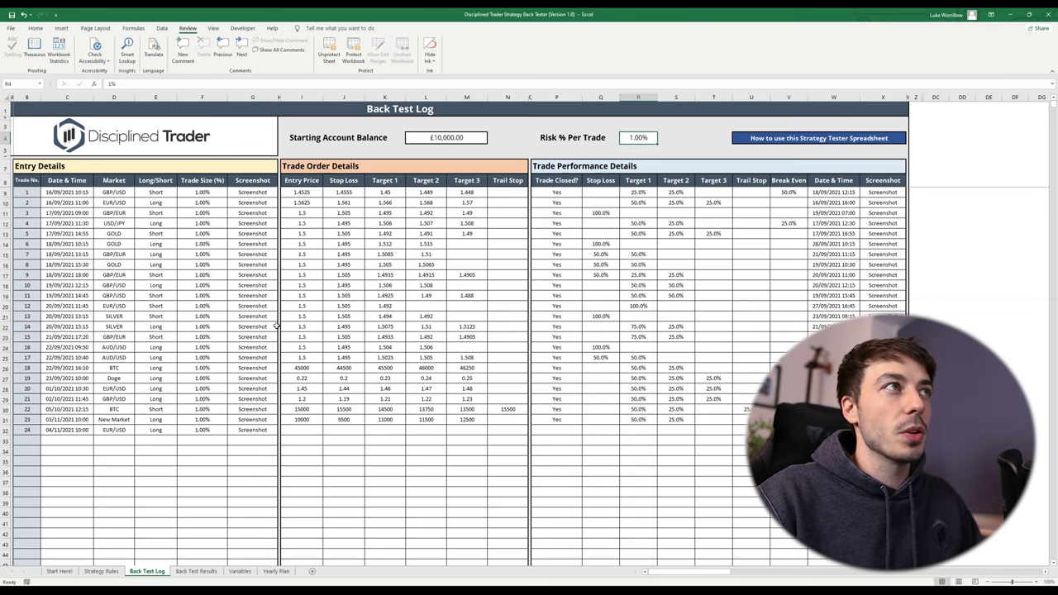
click(334, 63)
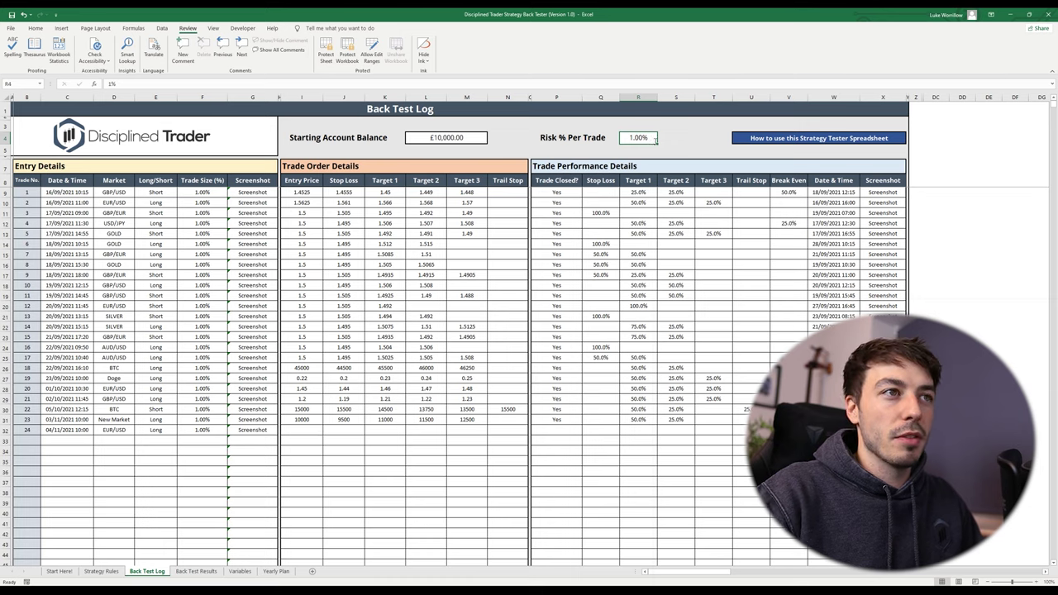
text(2%)
key(Return)
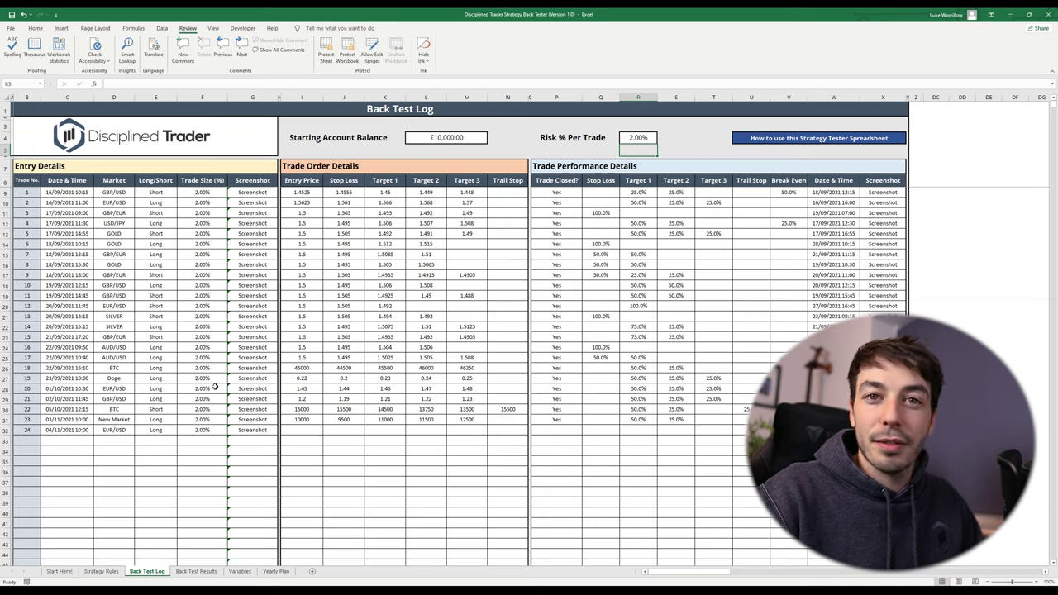
Override trade 24's Trade Size with 3%, then undo the override
click(209, 430)
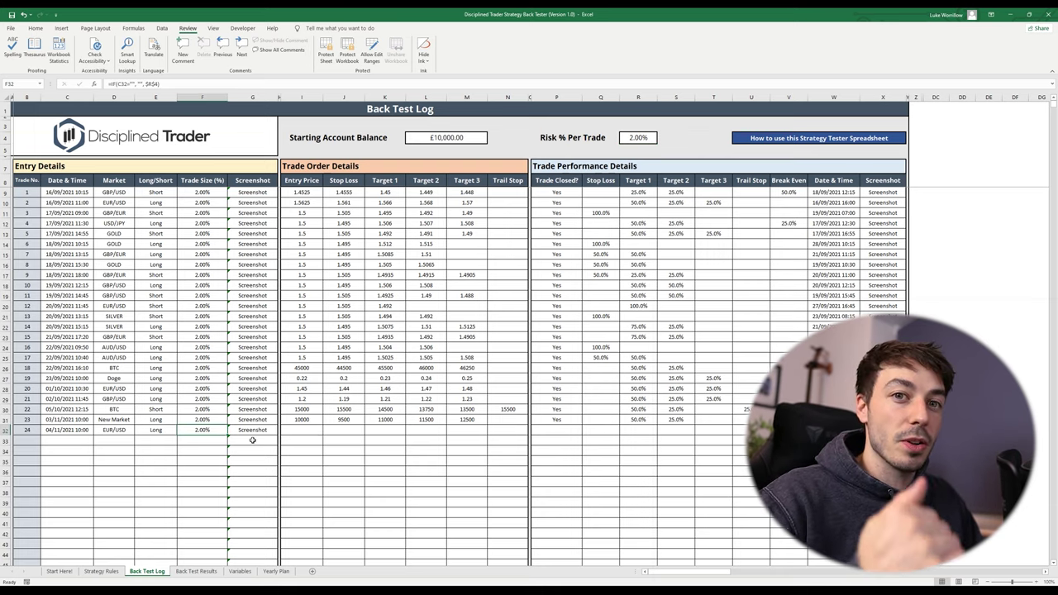
text(3)
key(Return)
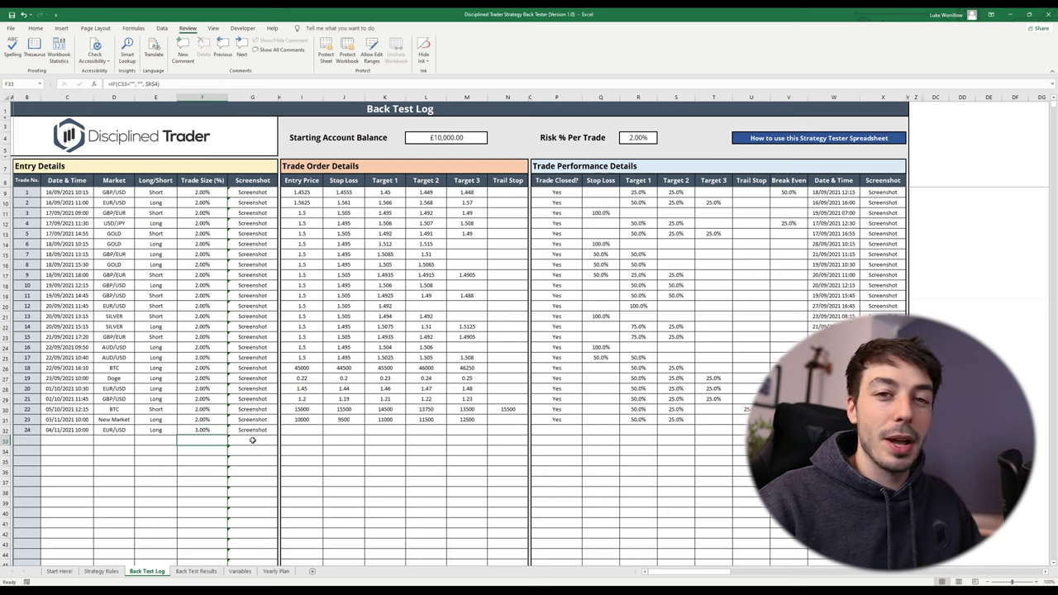
key(ctrl+z)
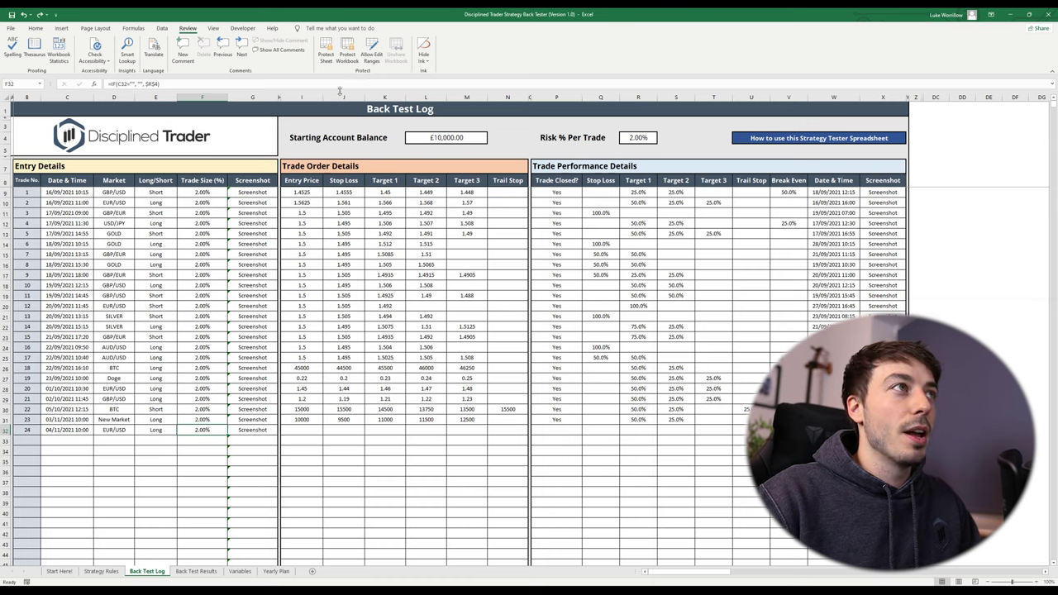
click(327, 51)
key(Escape)
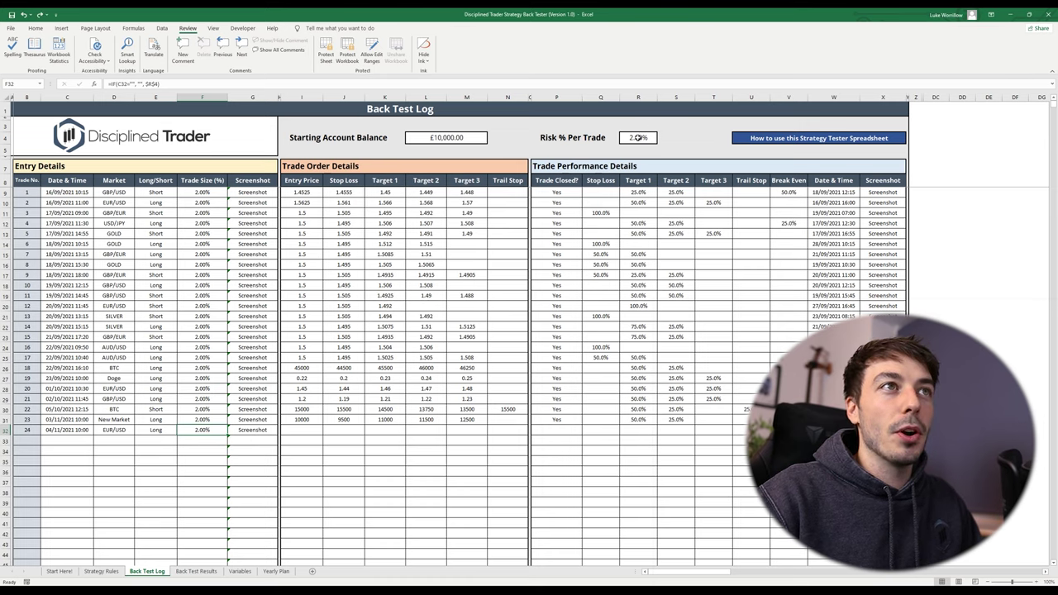
Set Risk % Per Trade back to 1% and bring up the sheet protection options
click(638, 138)
text(1)
key(Return)
click(331, 56)
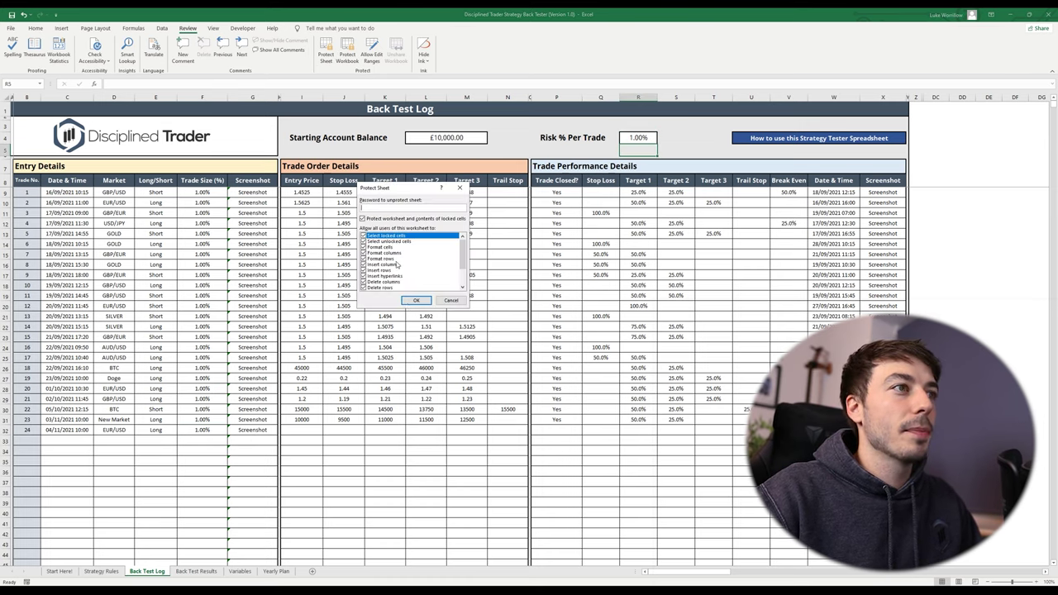
Re-protect the Back Test Log, then check trade 24's Screenshot and Entry Price cells
click(413, 305)
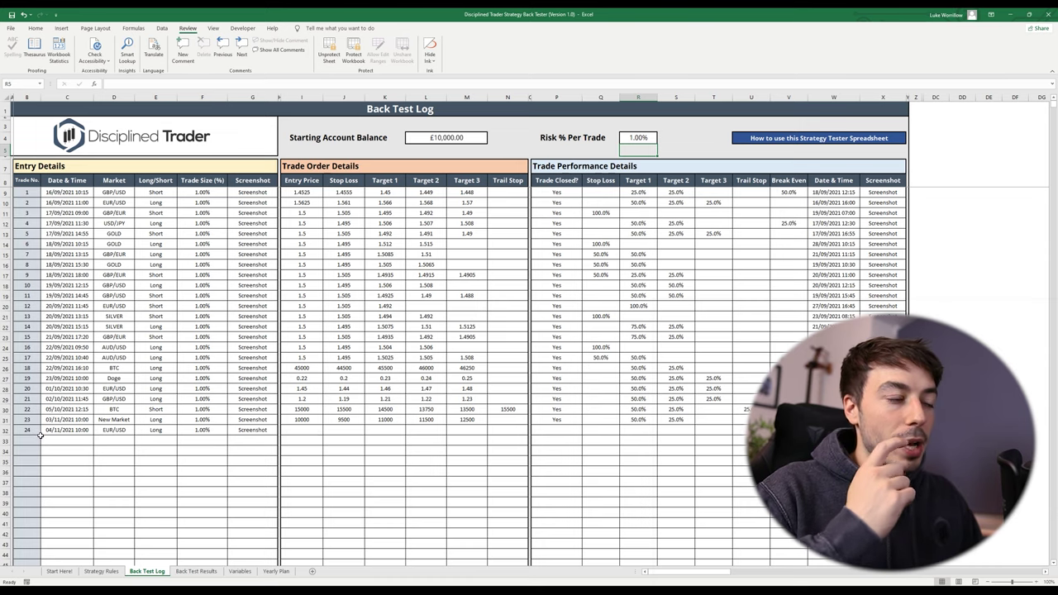
click(256, 431)
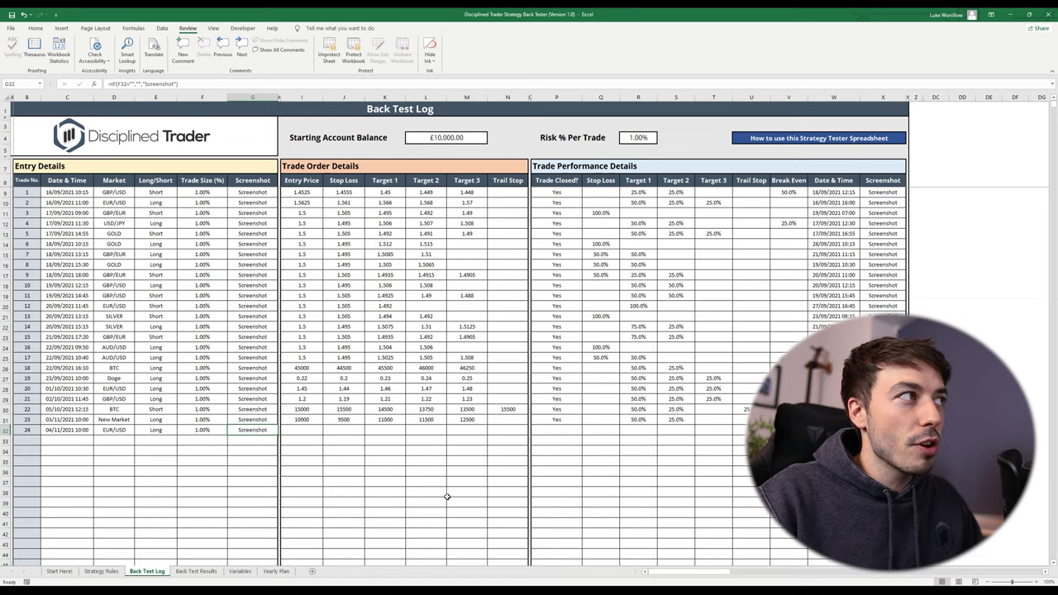
click(304, 429)
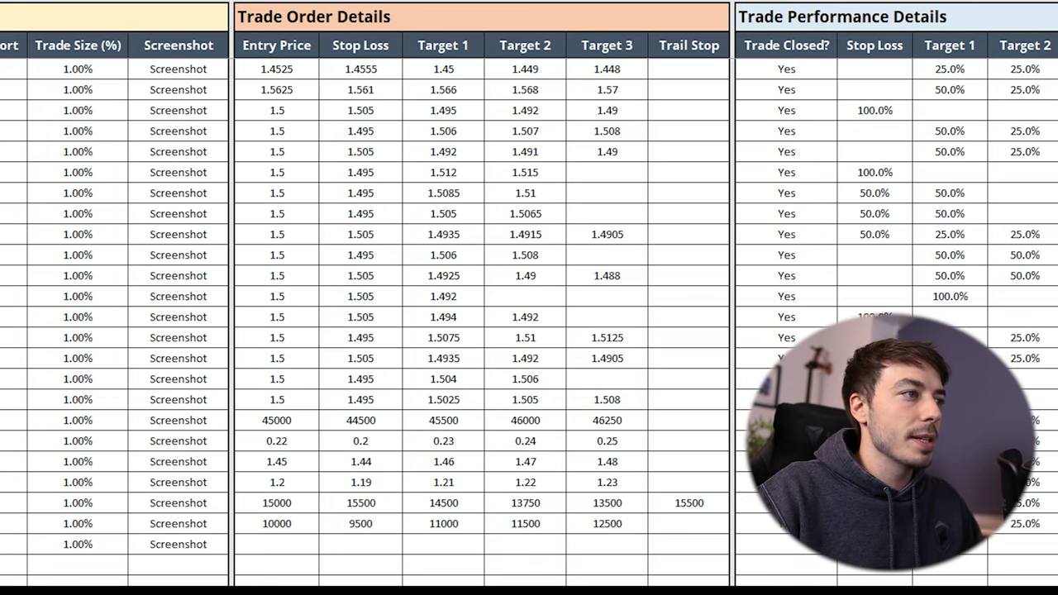
Enter trade 24's Entry Price 65000 and an initial Stop Loss of 66000
click(269, 547)
text(65)
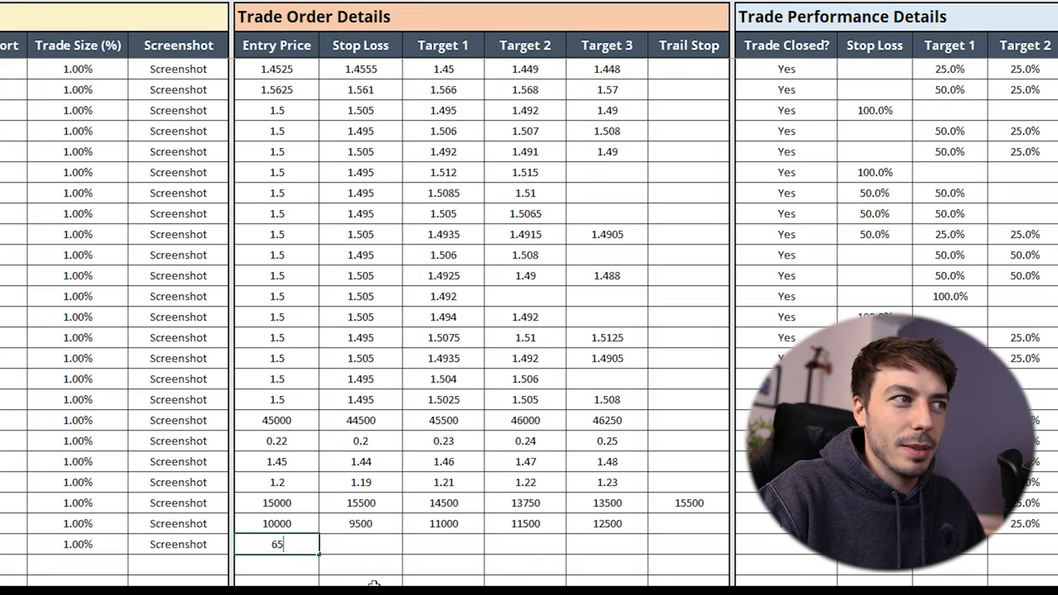
text(000)
key(Return)
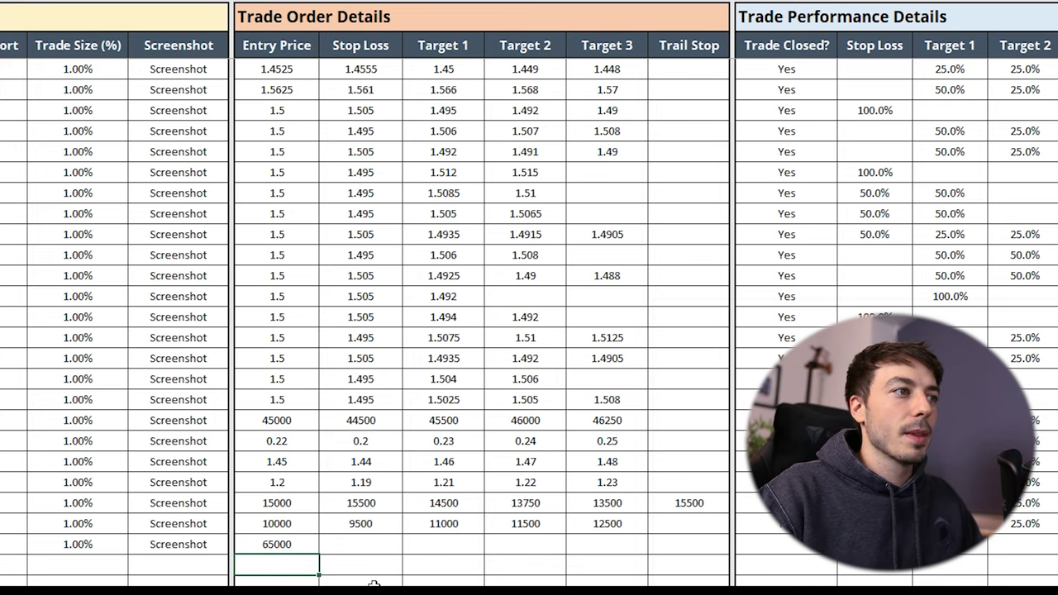
click(361, 548)
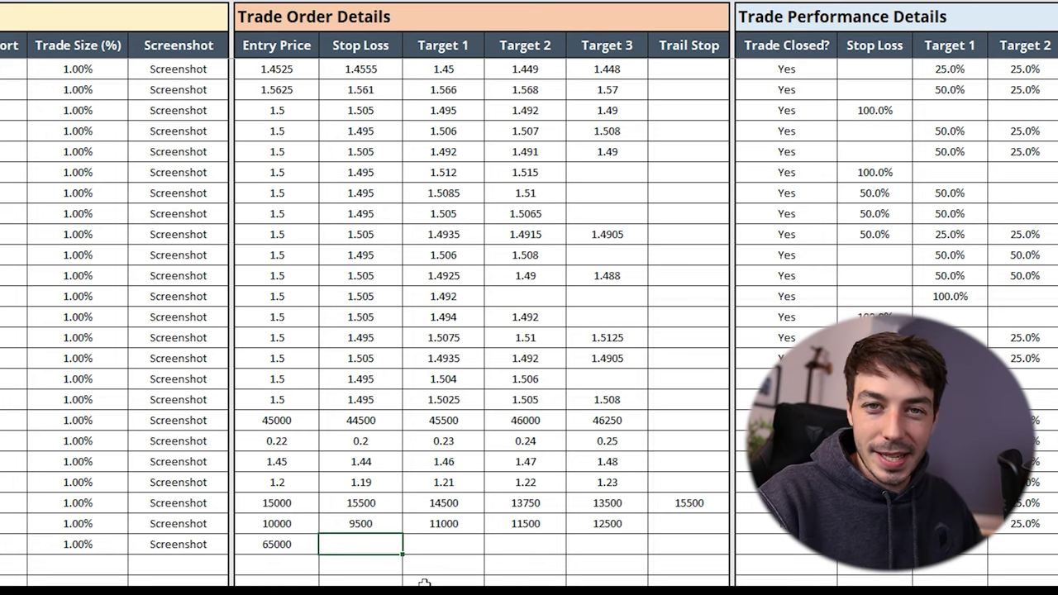
text(66000)
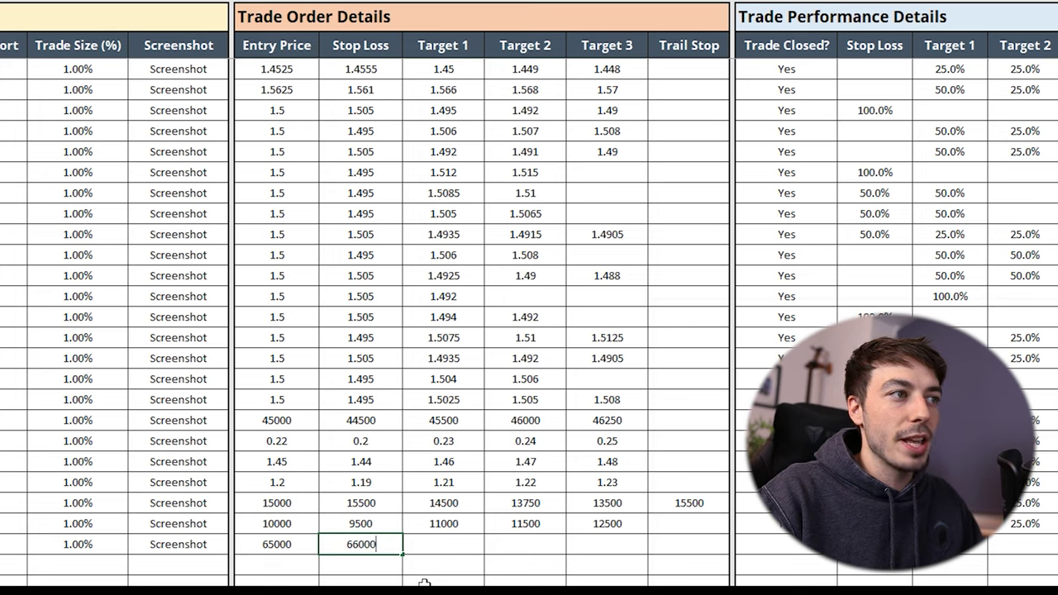
key(Return)
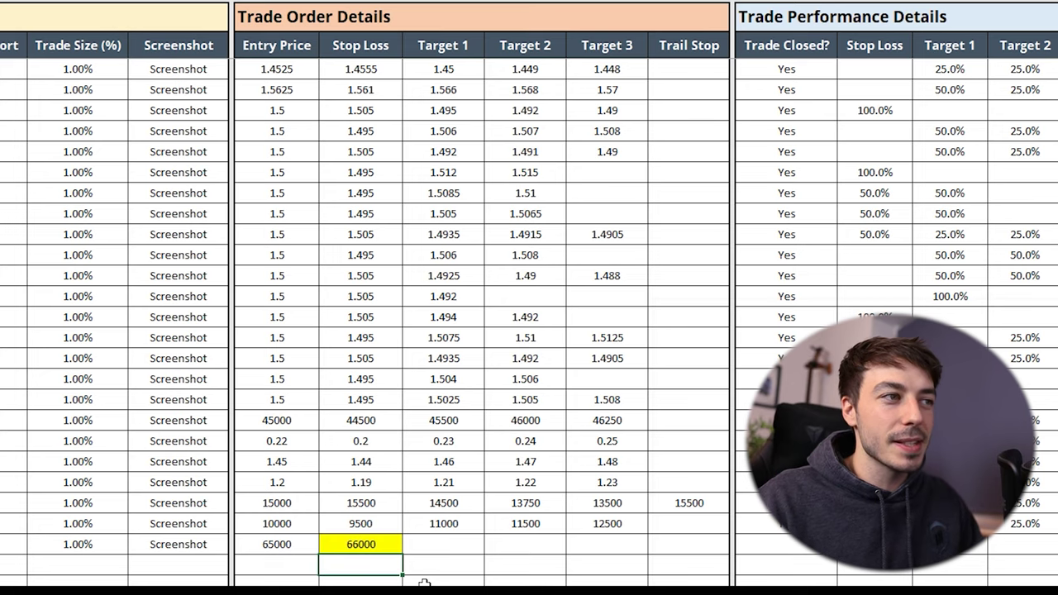
key(Up)
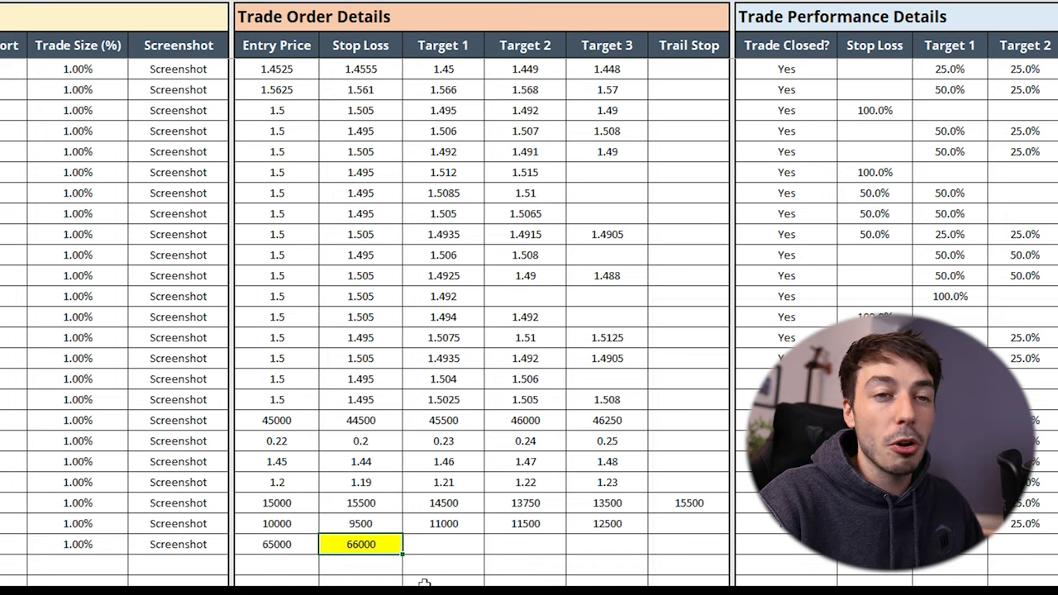
Check the row's leftmost dropdown and correct the Stop Loss to 64000
click(15, 545)
click(34, 546)
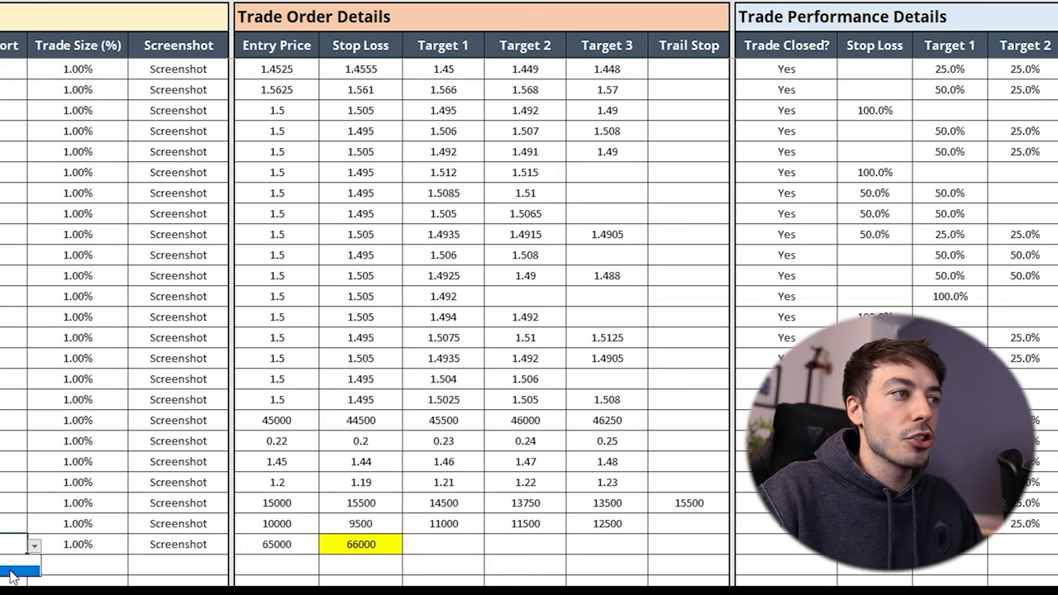
click(11, 571)
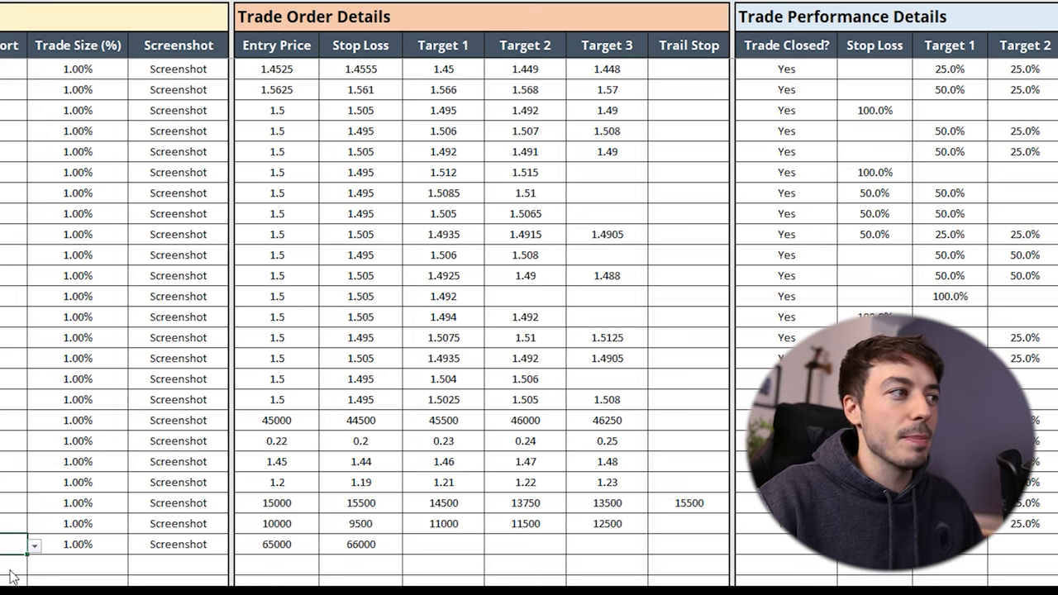
click(34, 547)
click(17, 566)
click(363, 544)
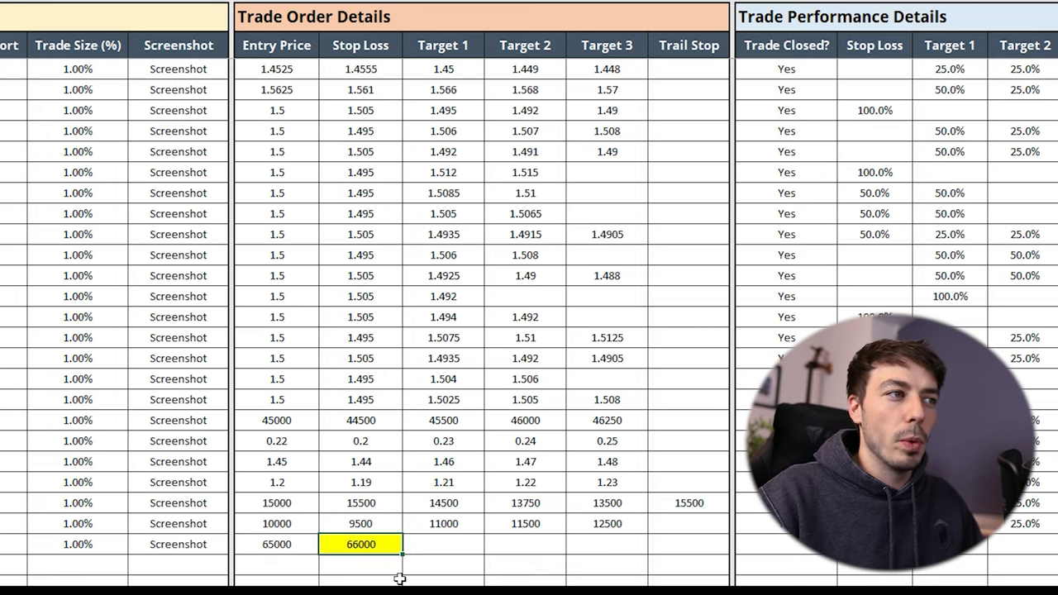
text(64000)
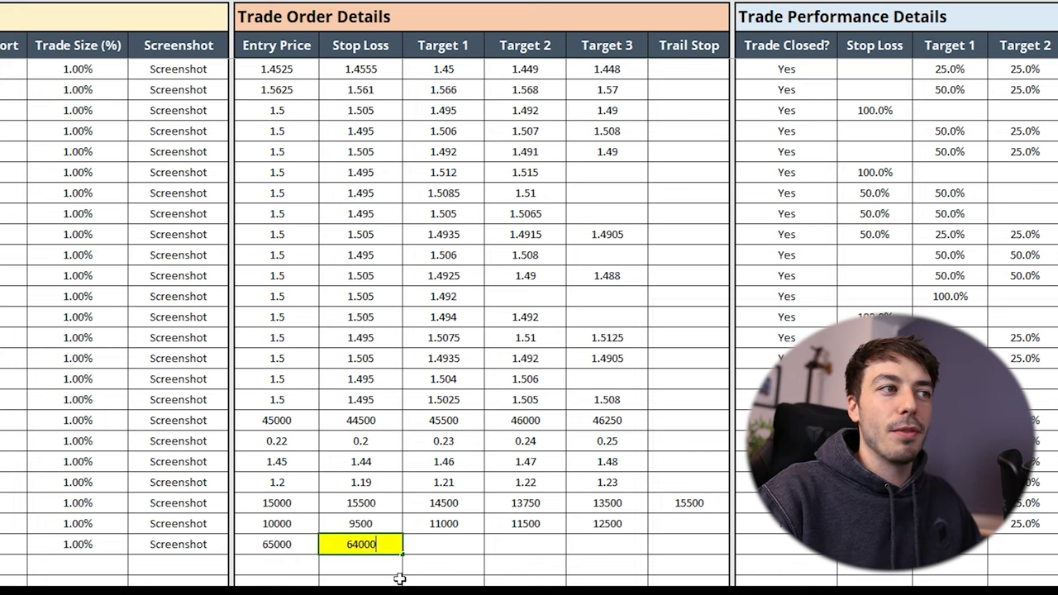
key(Return)
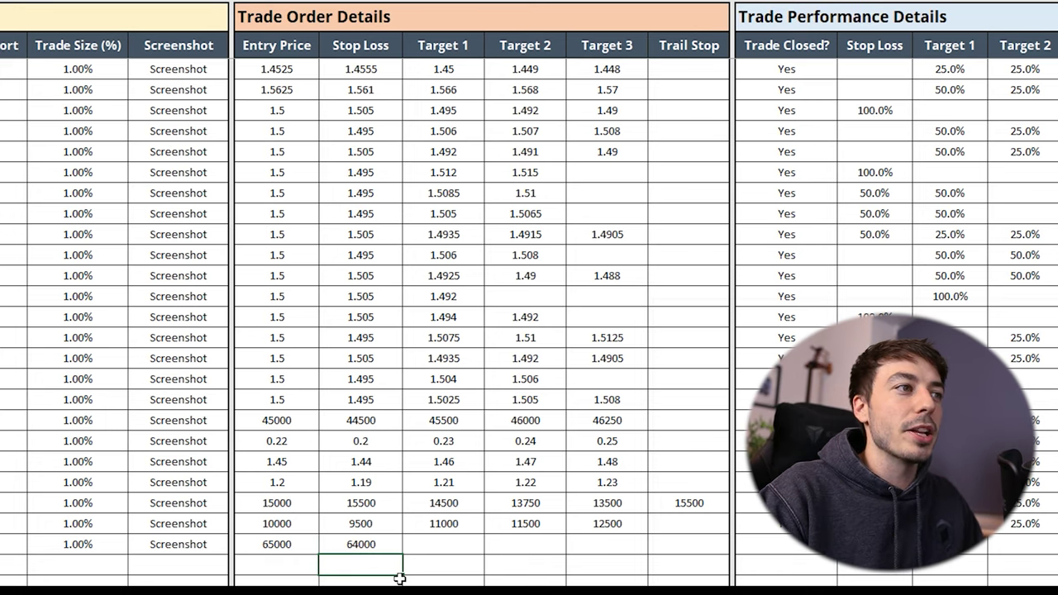
Set Target 1 to 66500, correcting the mistyped 64500
key(Right)
key(Up)
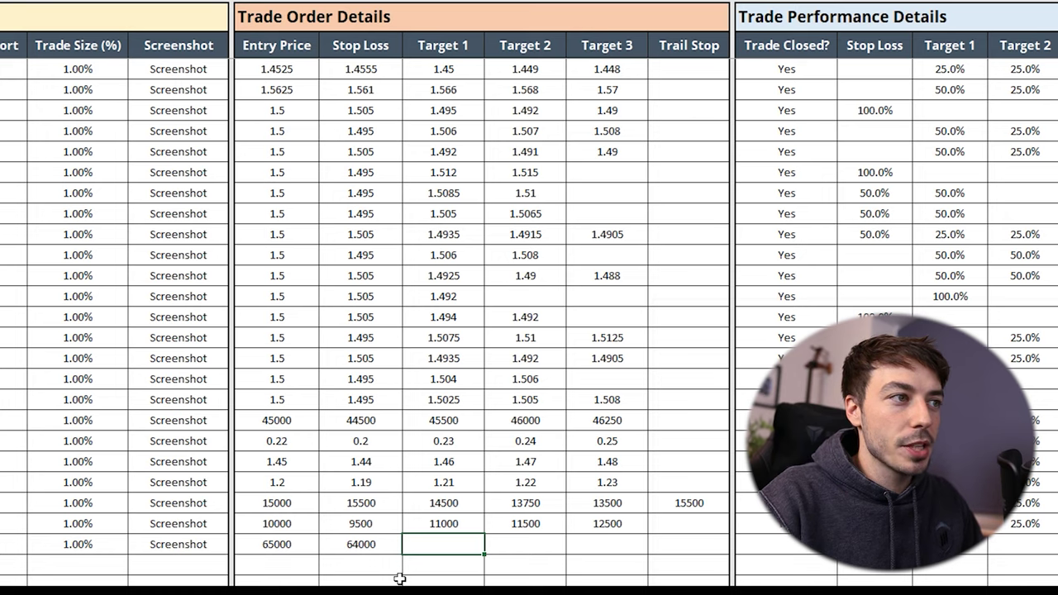
text(64500)
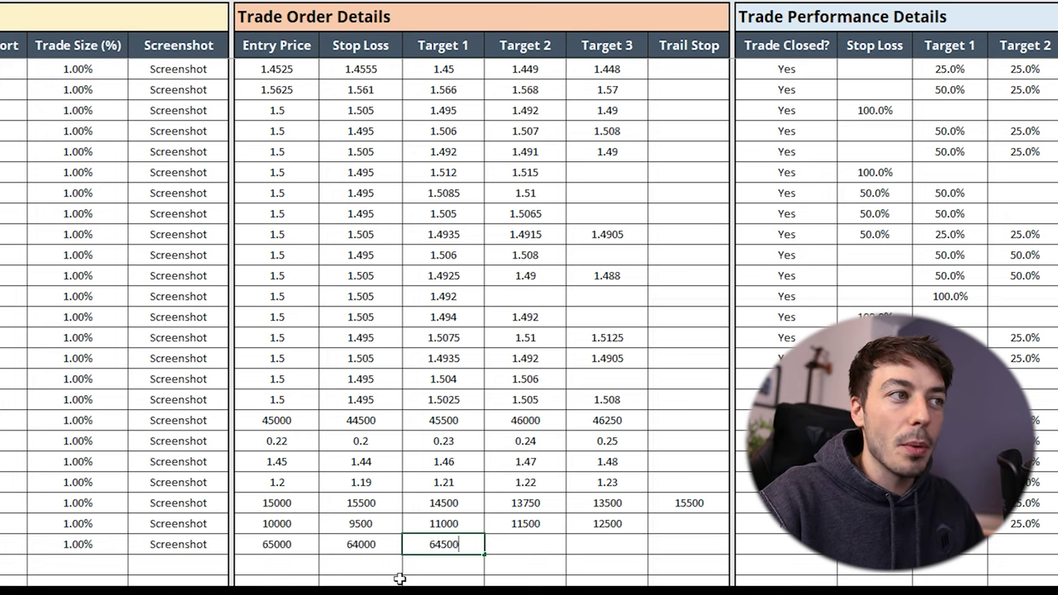
key(Return)
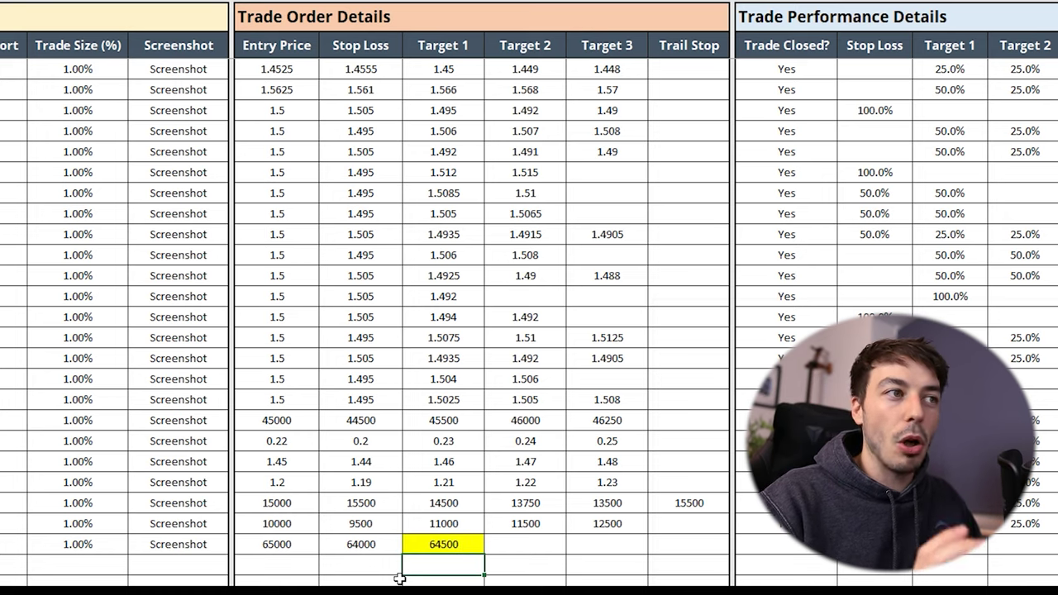
key(Up)
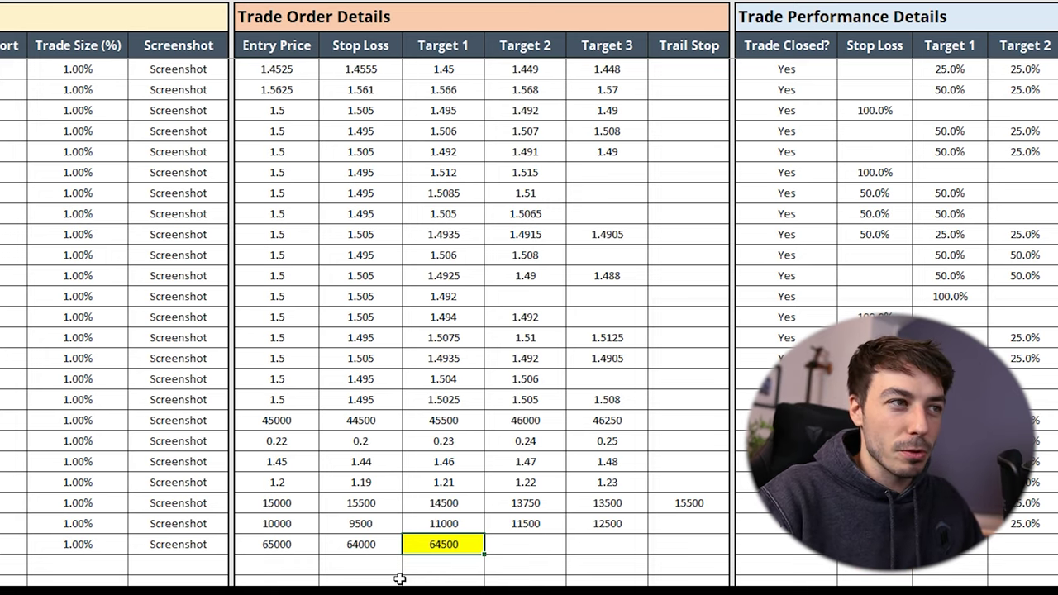
text(66500)
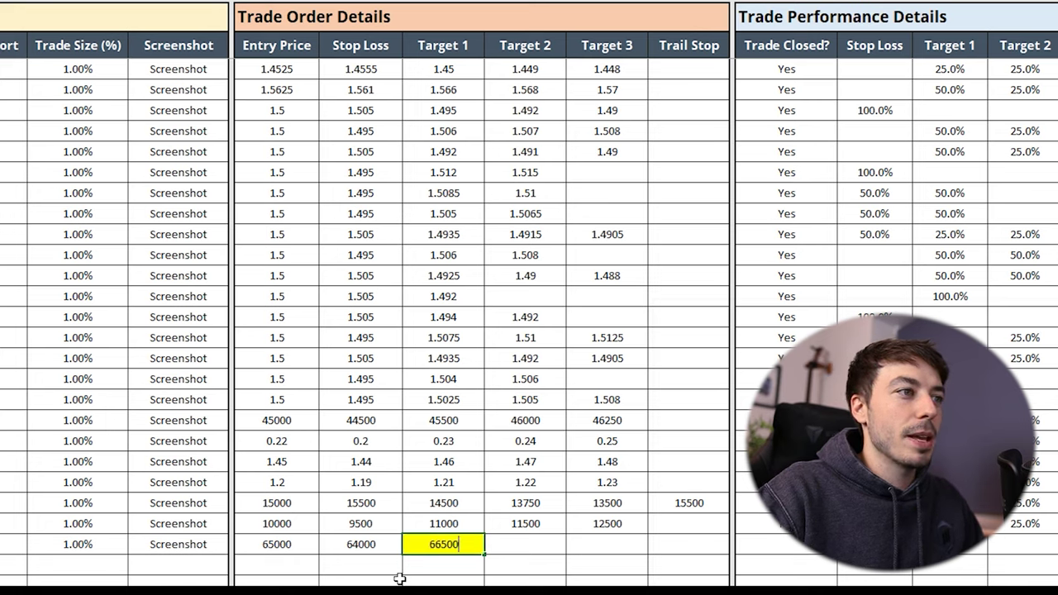
key(ctrl+Return)
Enter Target 2 as 67000 and Target 3 as 68000, fixing the 6800 typo
key(Tab)
text(6700)
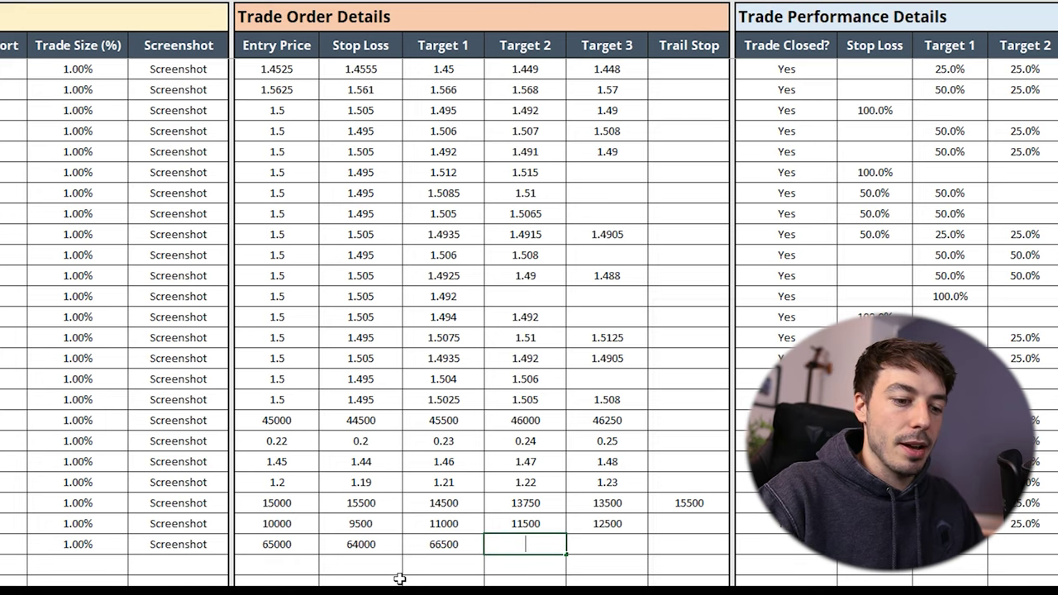
text(00)
key(Return)
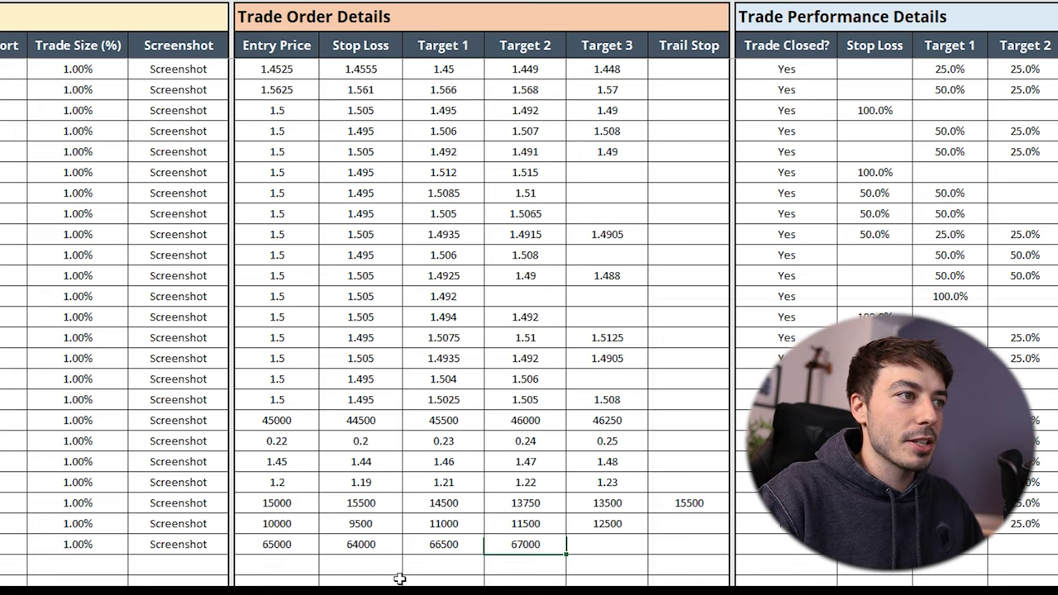
key(Right)
key(Up)
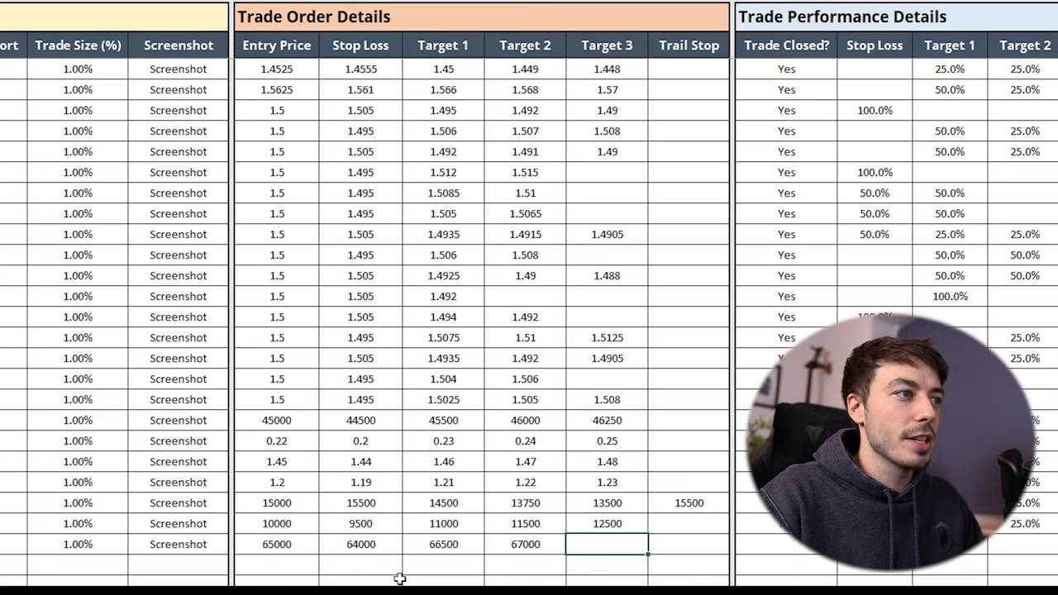
text(6800)
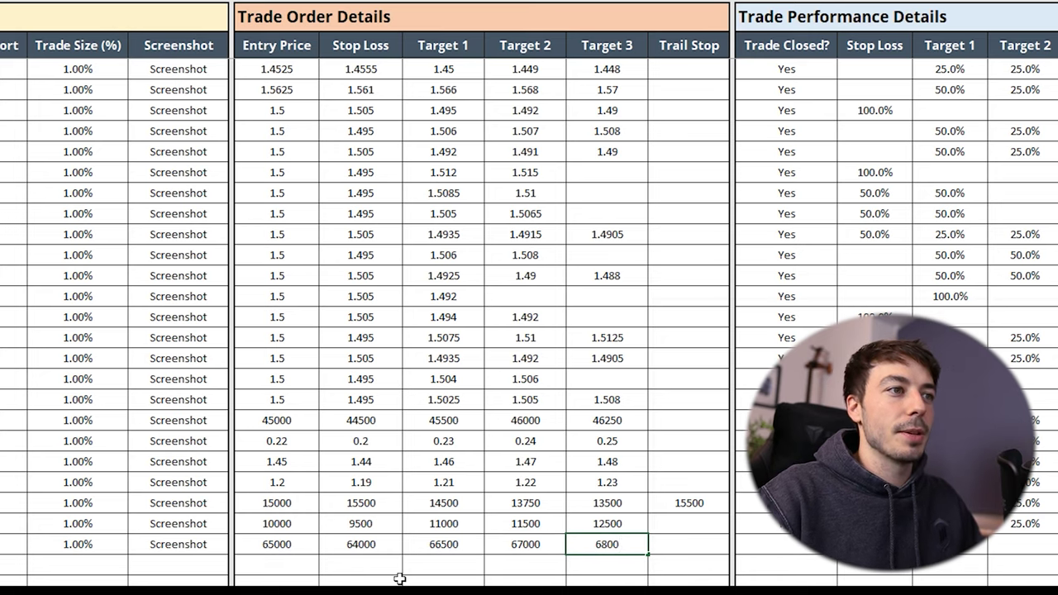
key(Return)
key(Up)
text(680)
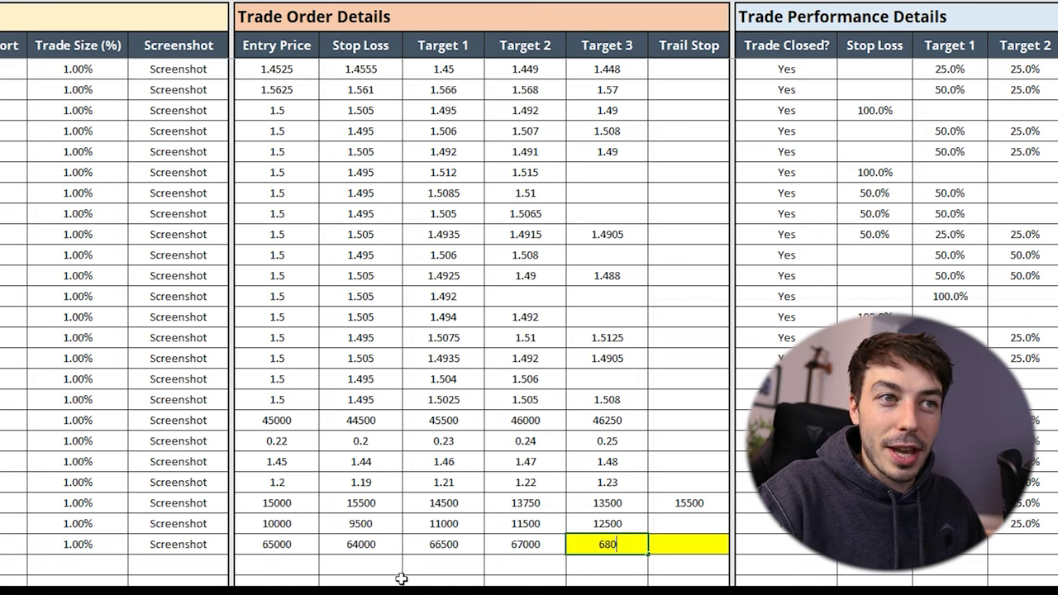
text(00)
key(Return)
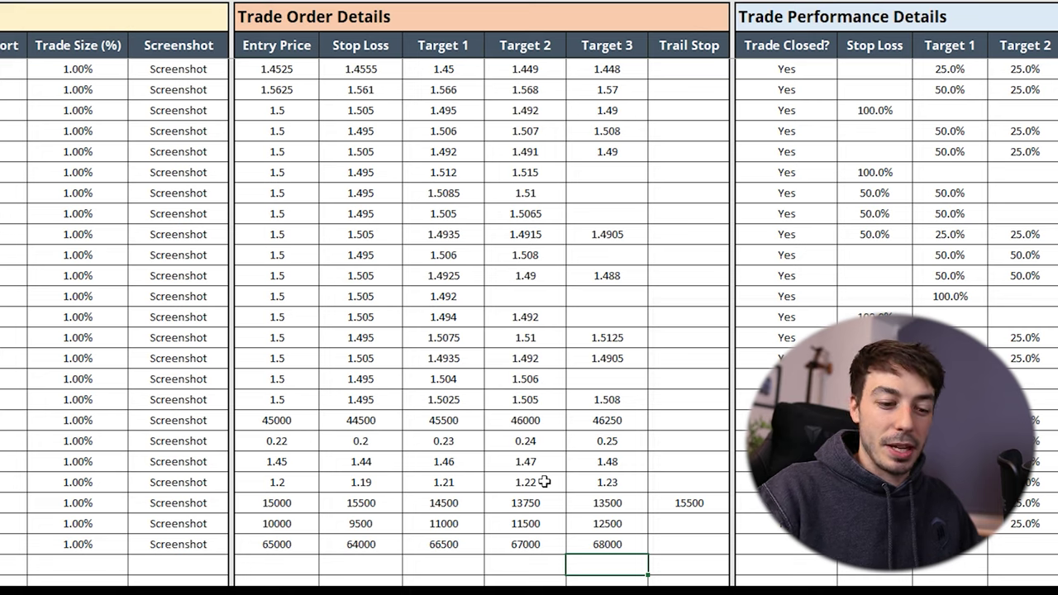
key(Left)
key(Left)
key(Left)
key(Left)
key(Up)
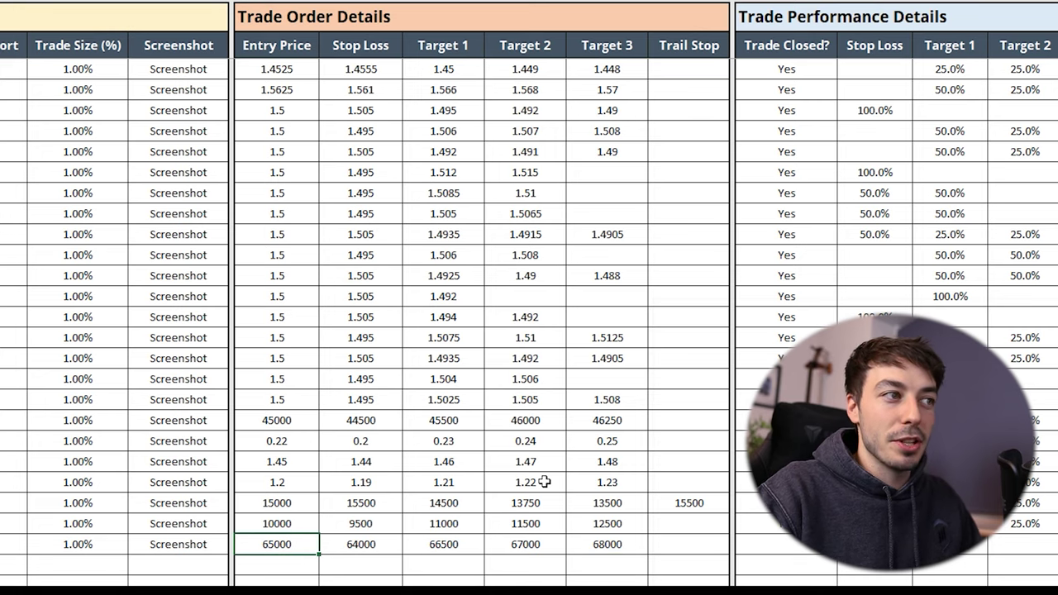
key(shift+Right)
key(shift+Right)
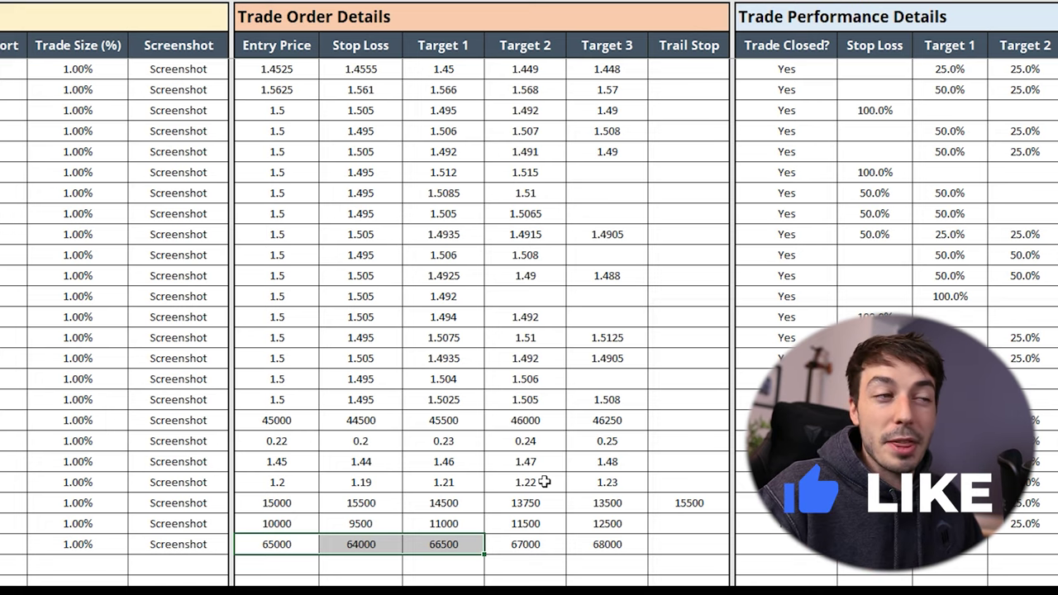
key(Right)
key(Right)
key(Right)
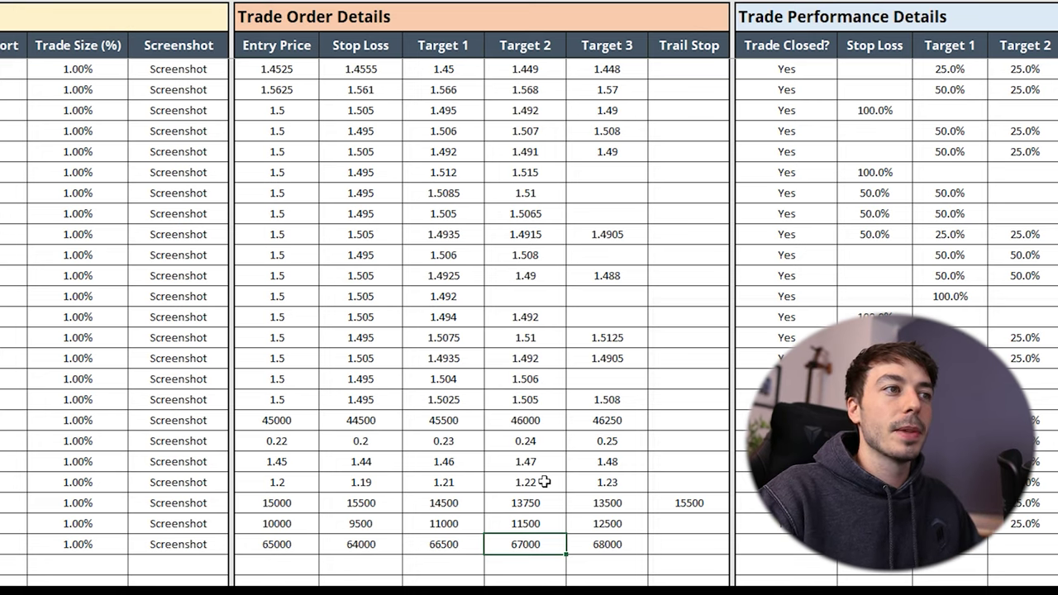
key(Right)
key(Right)
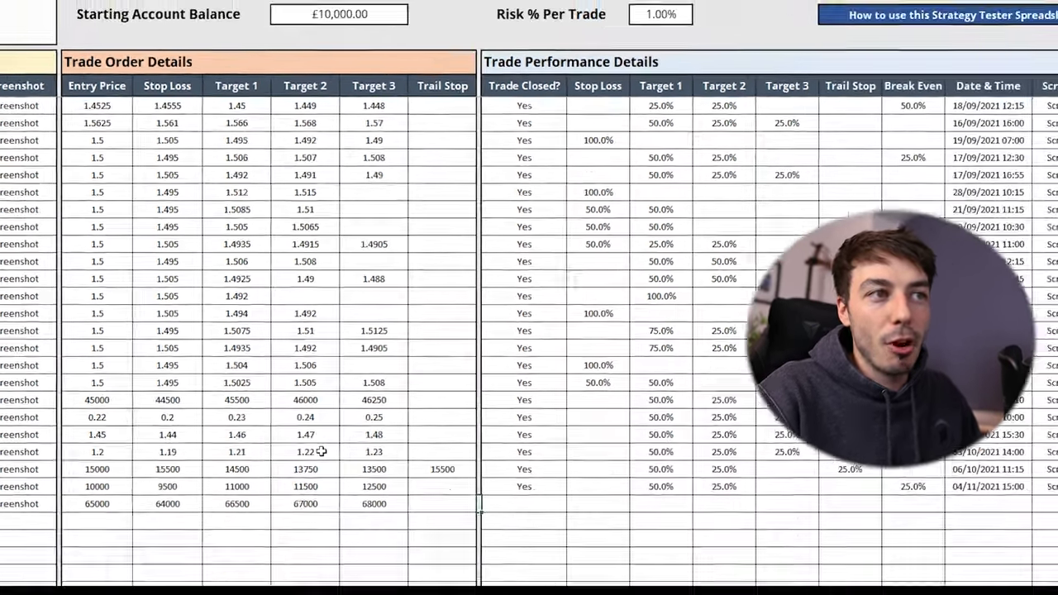
Set trade 24's Trade Closed? to No, then change it to Yes and select its Stop Loss cell
key(Tab)
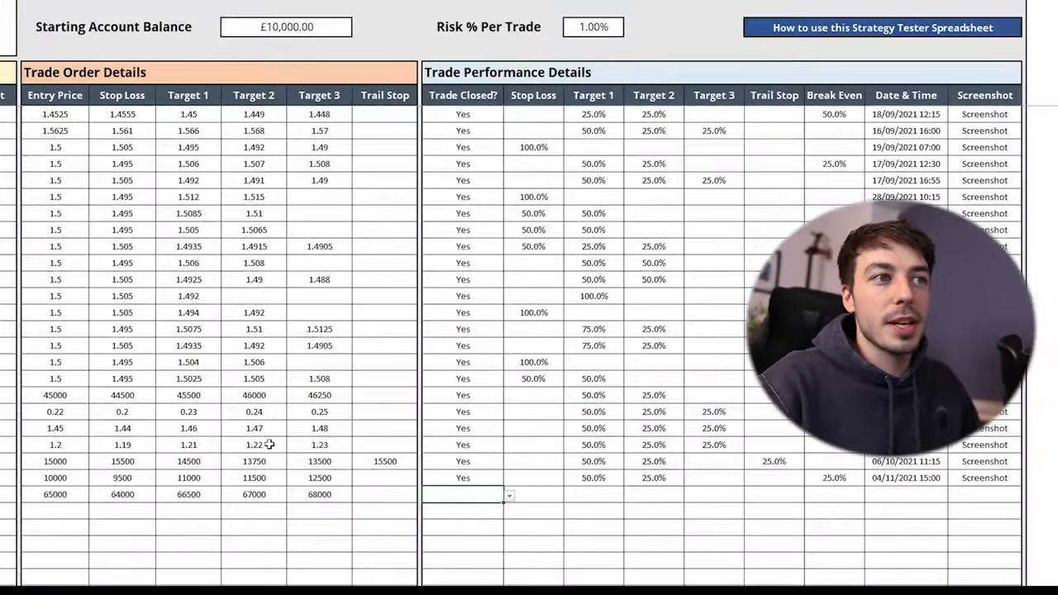
click(510, 496)
click(477, 517)
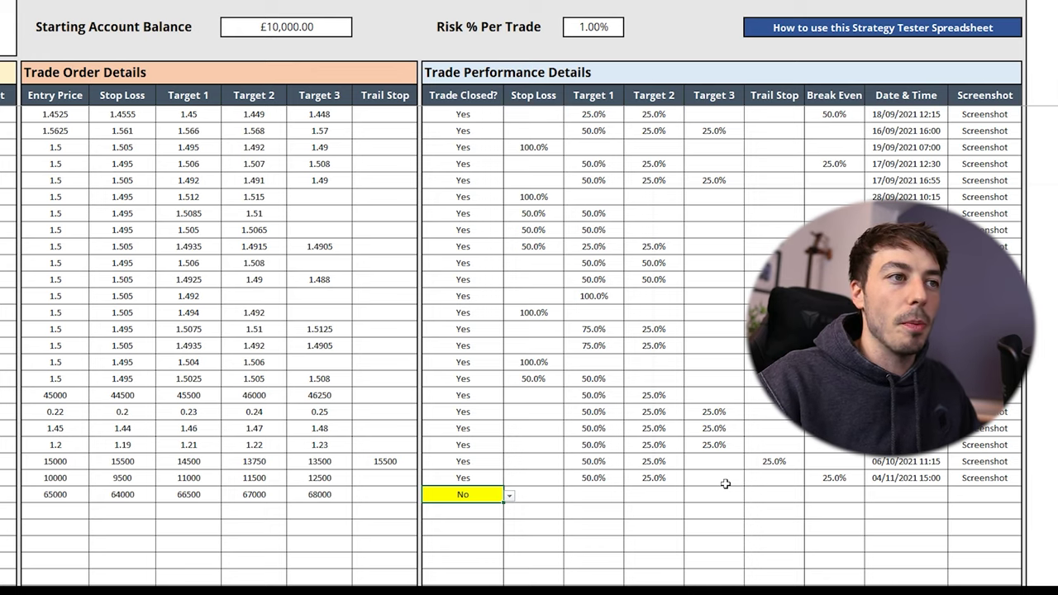
click(509, 496)
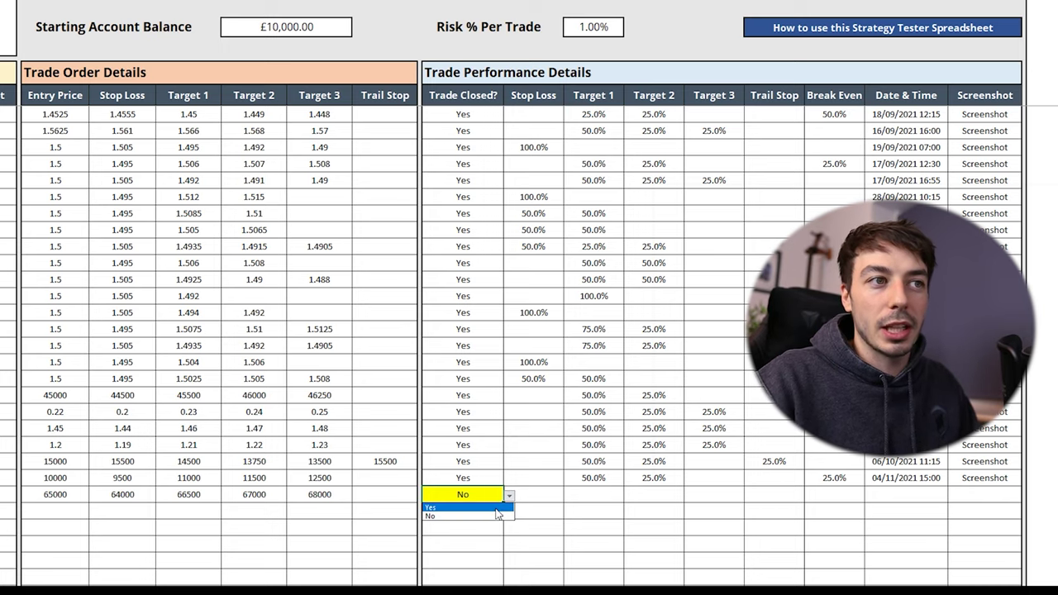
click(488, 506)
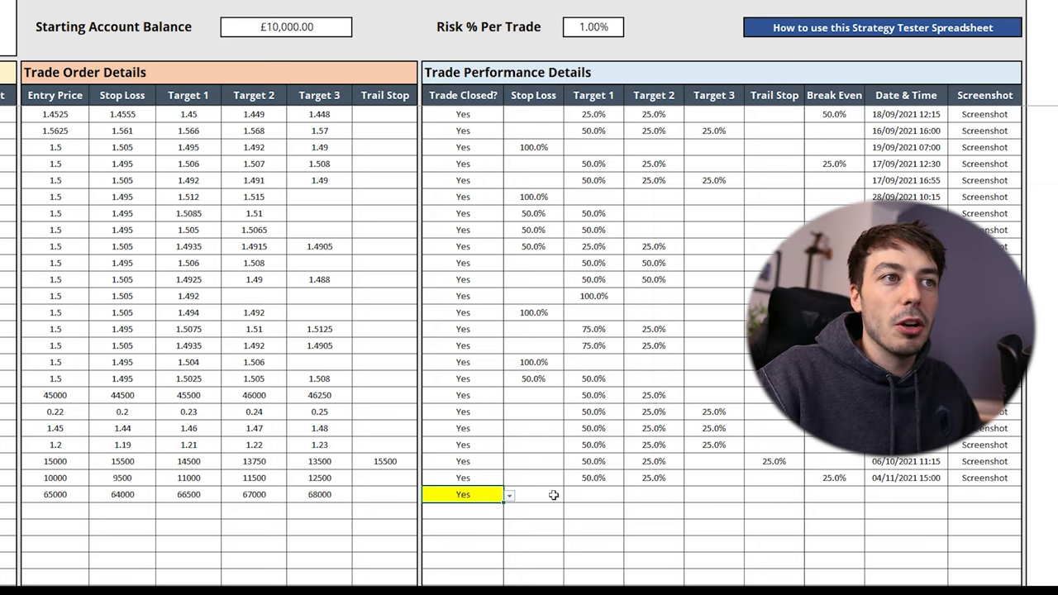
drag(552, 491, 826, 497)
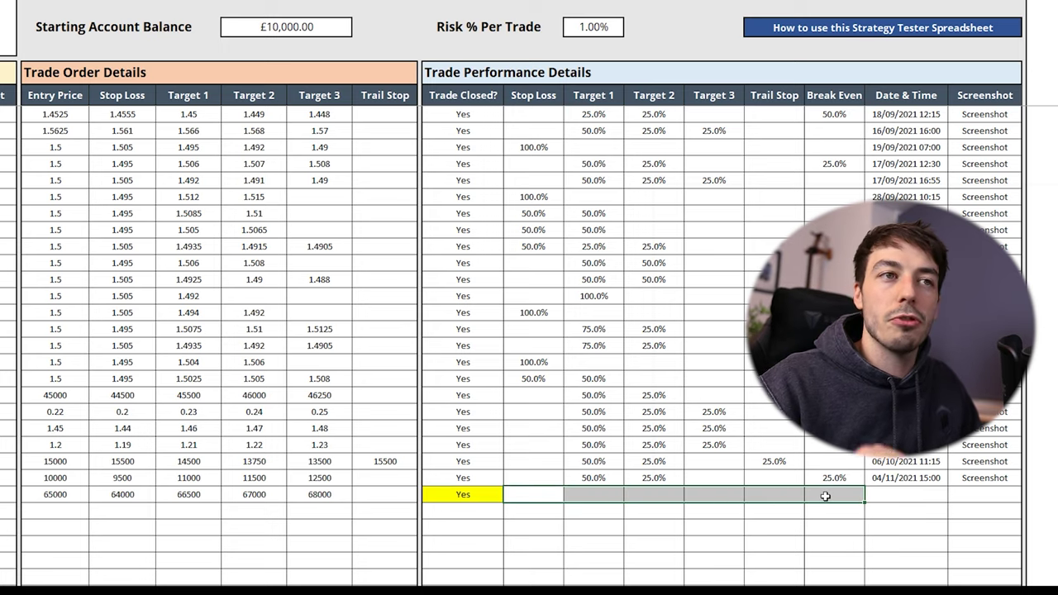
click(551, 494)
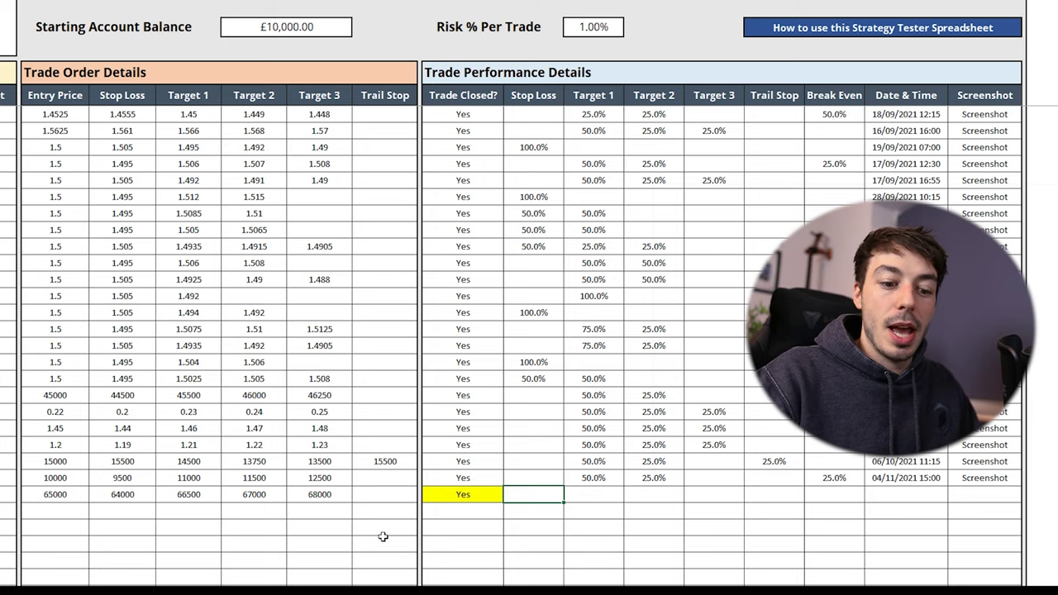
Record 100% at Stop Loss and 04/11/2021 14:30 as the close Date & Time
text(100)
key(Return)
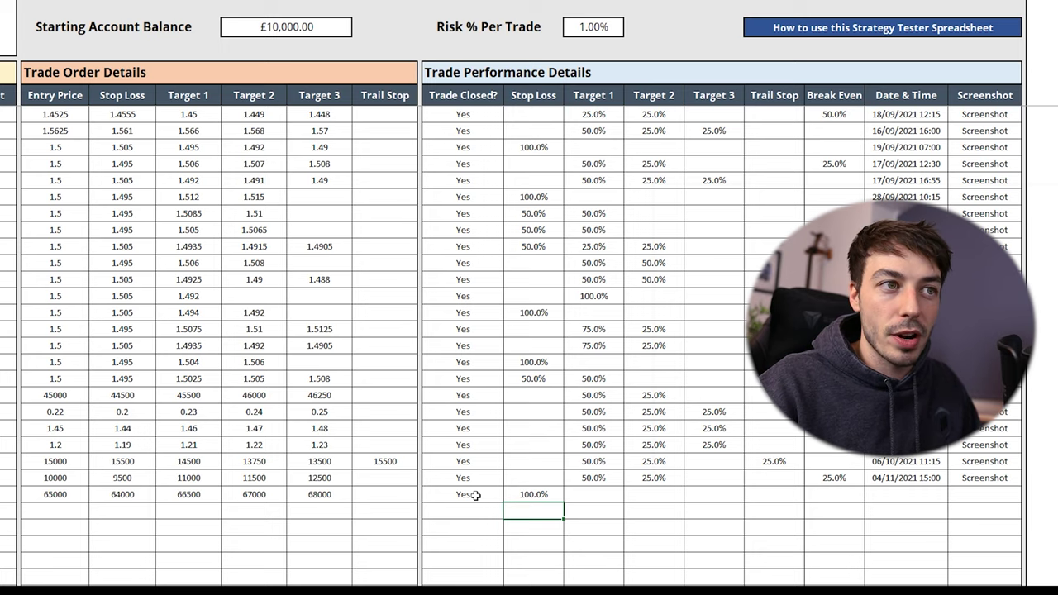
click(889, 494)
text(04/)
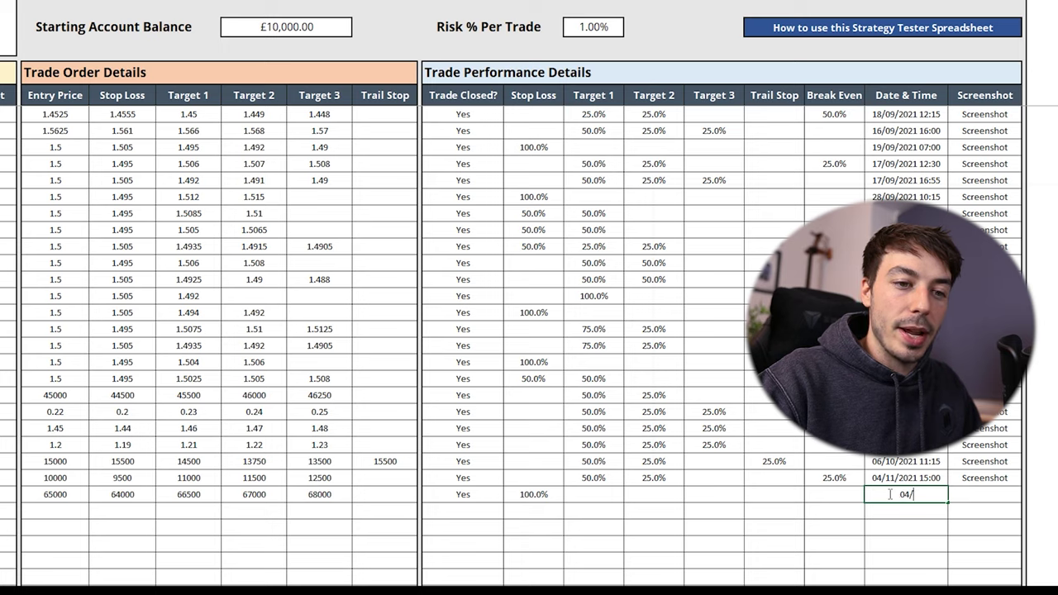
text(11/2021)
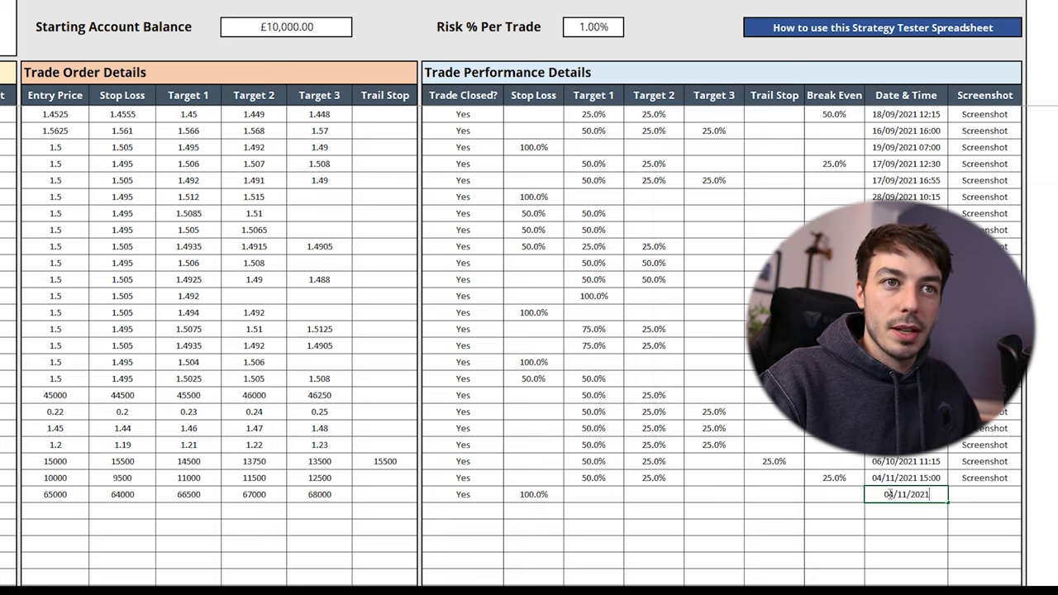
text( 14)
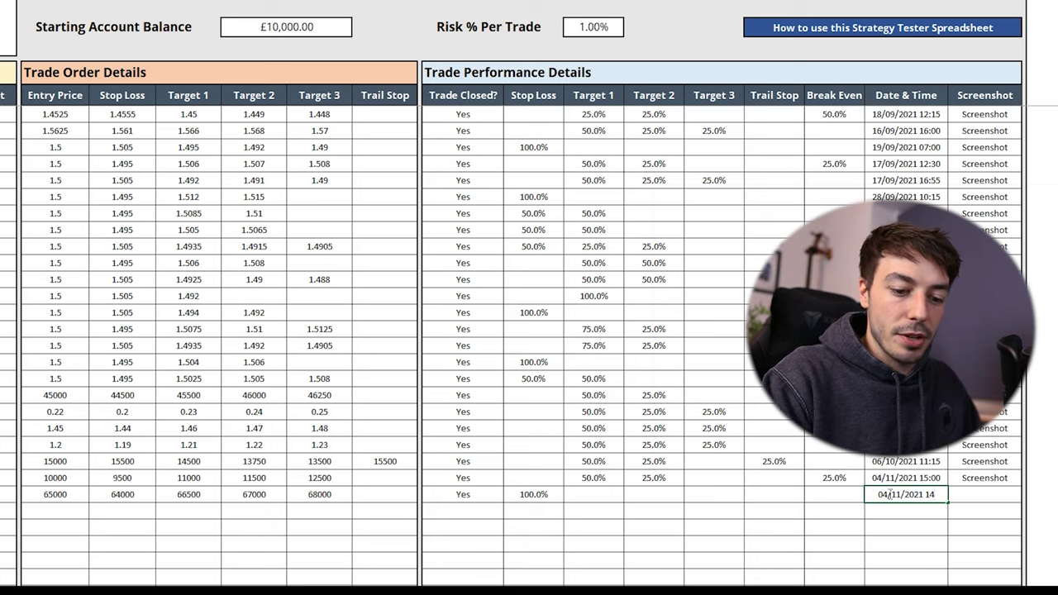
text(:30)
key(Return)
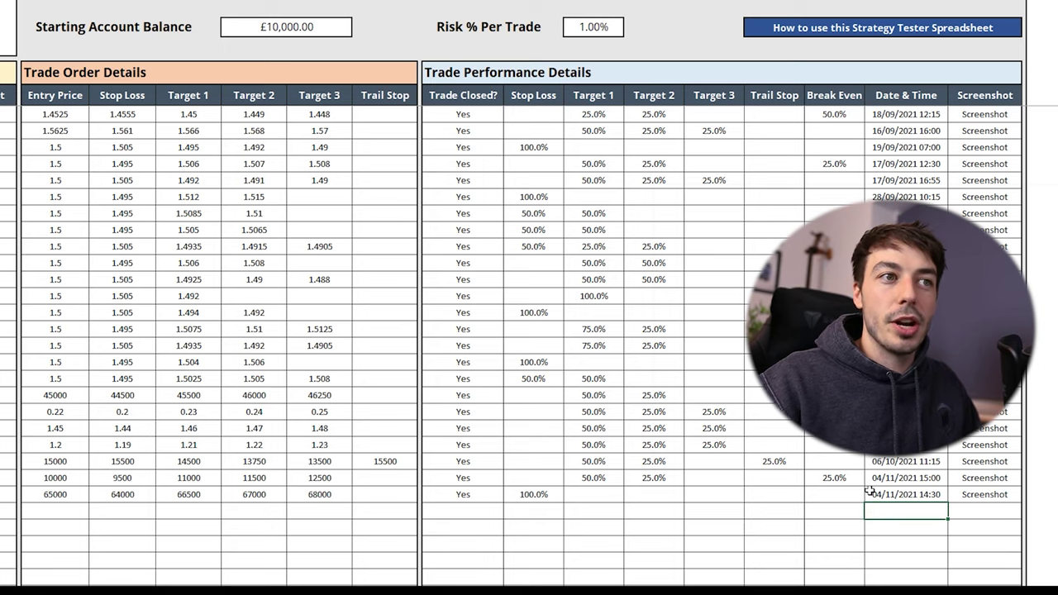
Clear trade 24's 100.0% Stop Loss percentage
click(541, 496)
key(Delete)
key(Right)
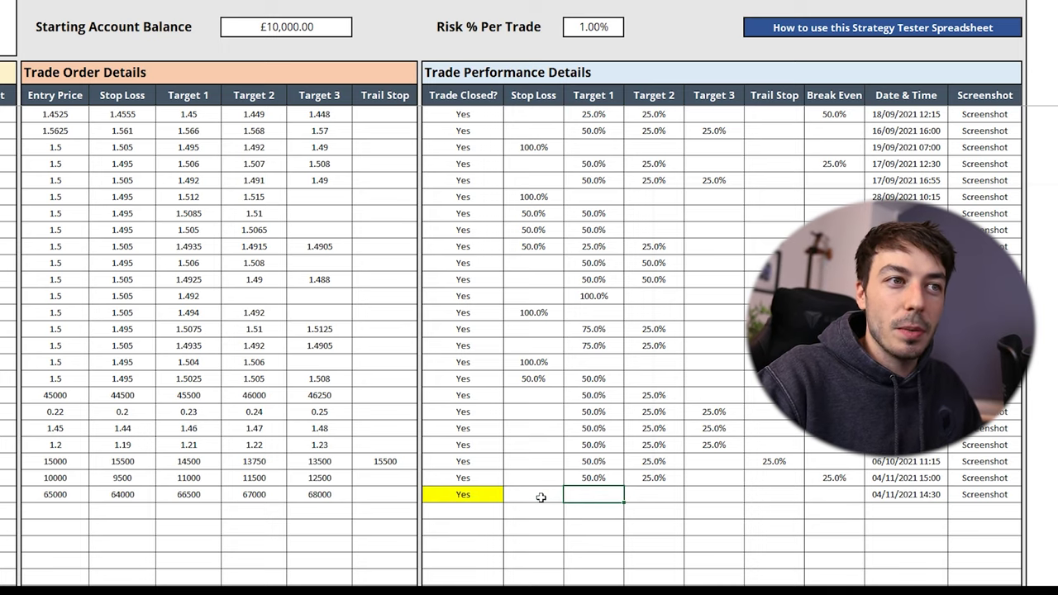
Enter 50%, 25% and 25% in trade 24's Target 1, 2 and 3 performance cells
text(50%)
key(Right)
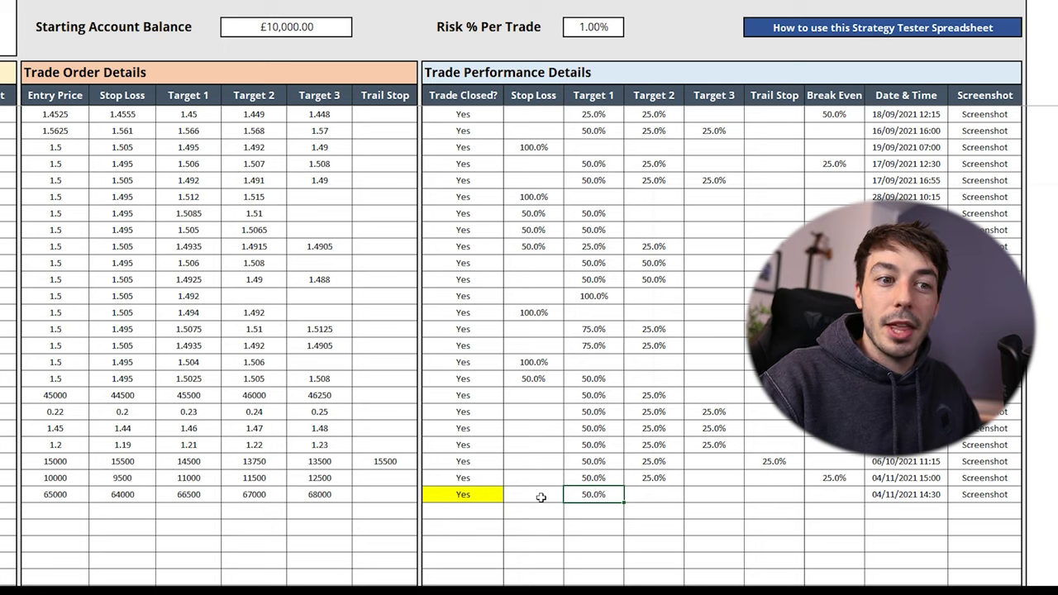
text(25%)
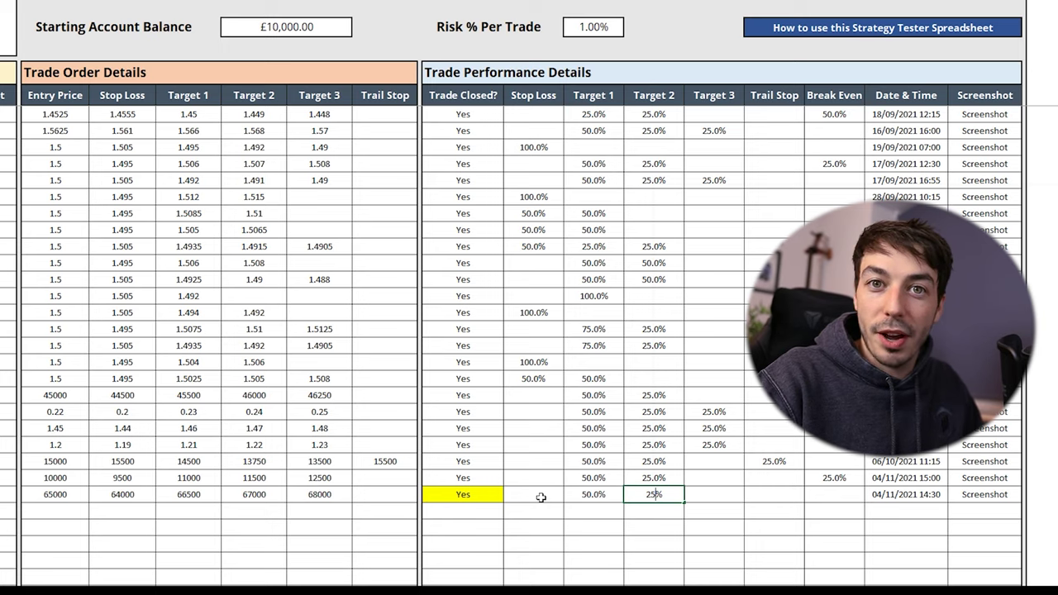
key(Right)
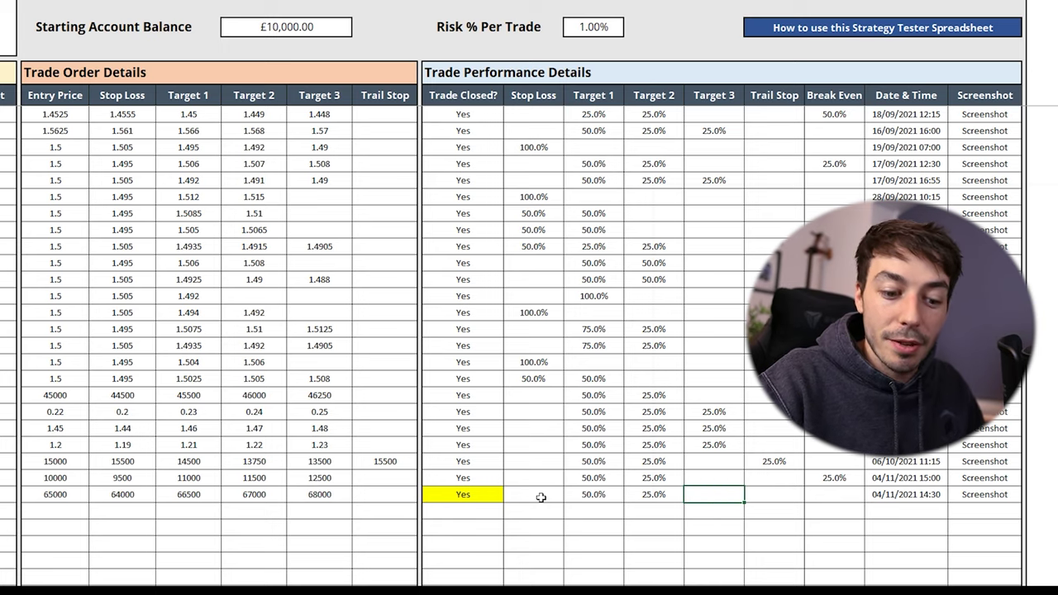
text(25%)
key(Right)
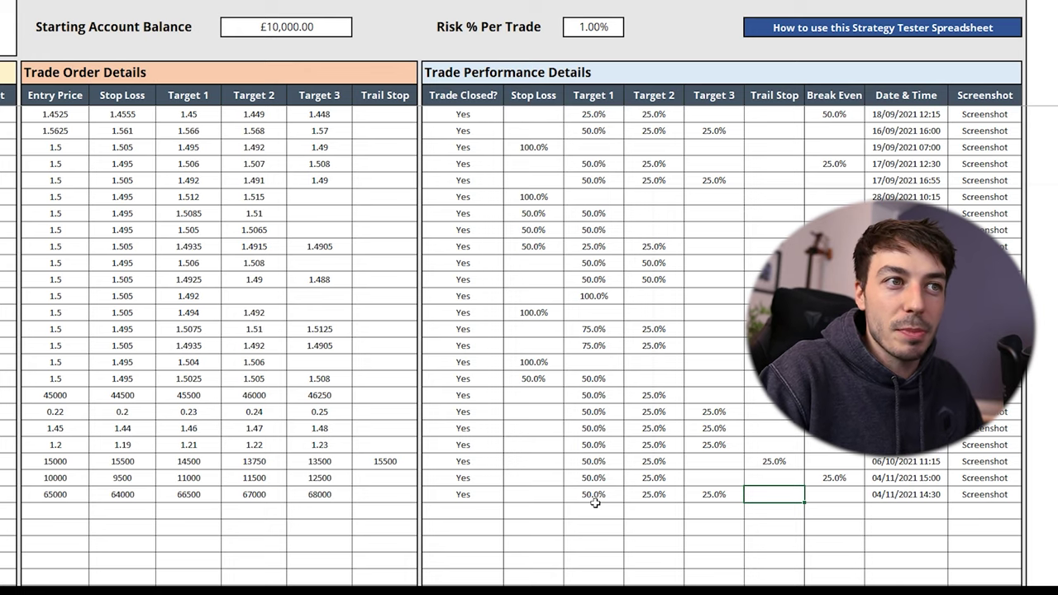
Clear trade 24's target percentages and try 100% for Target 1
key(Left)
key(Left)
key(Left)
key(Delete)
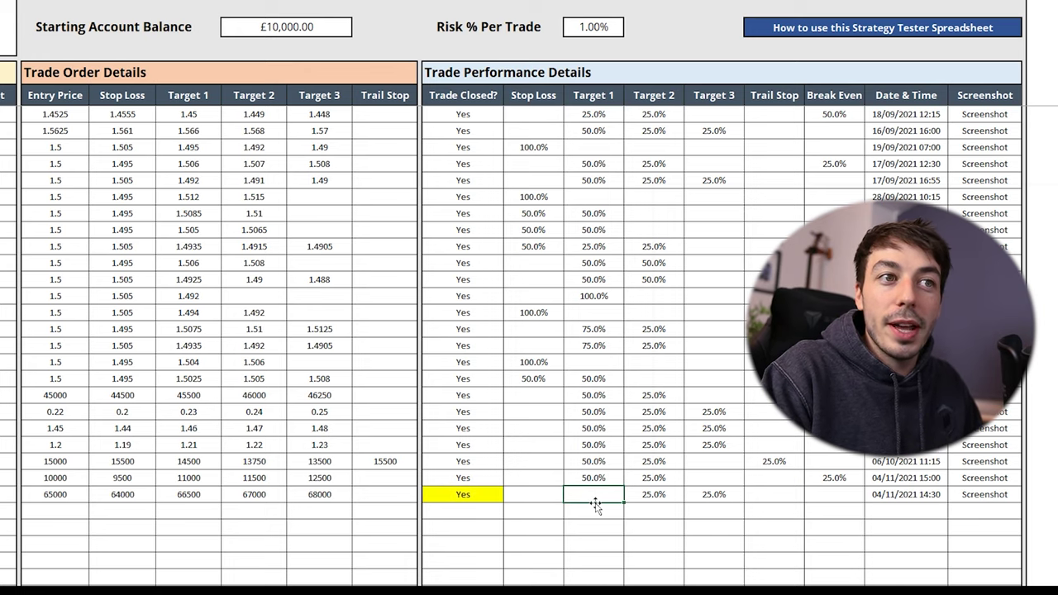
key(Right)
key(Delete)
key(Right)
key(Delete)
key(Left)
key(Left)
key(Left)
click(595, 499)
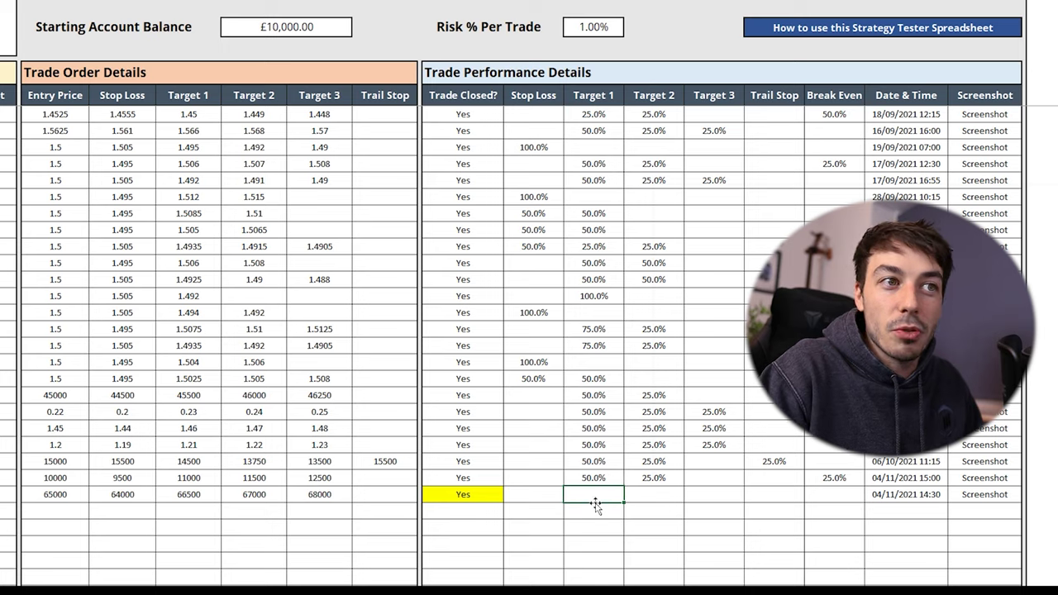
text(100)
key(Return)
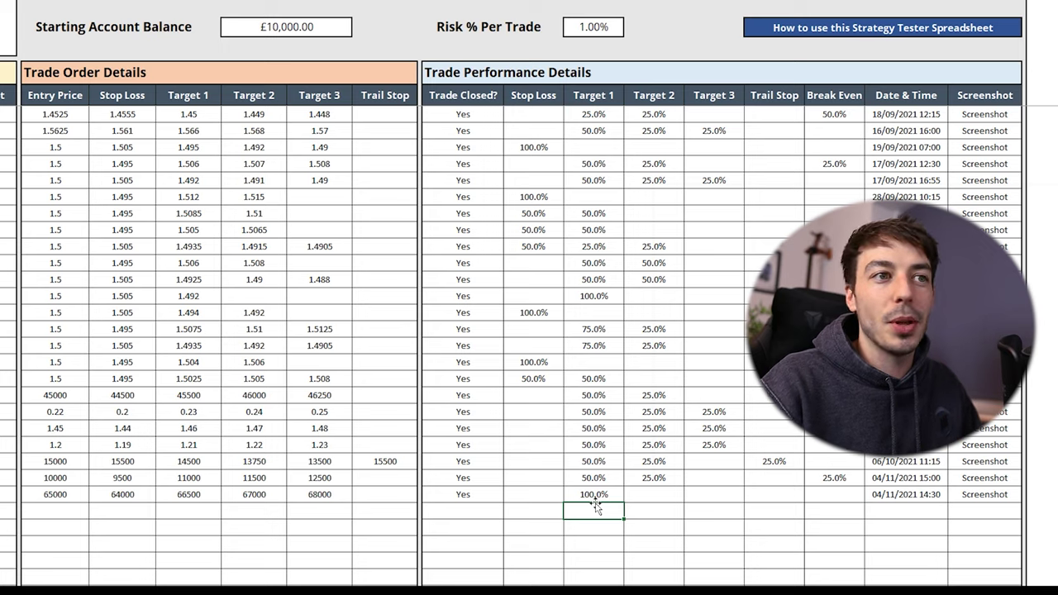
click(595, 499)
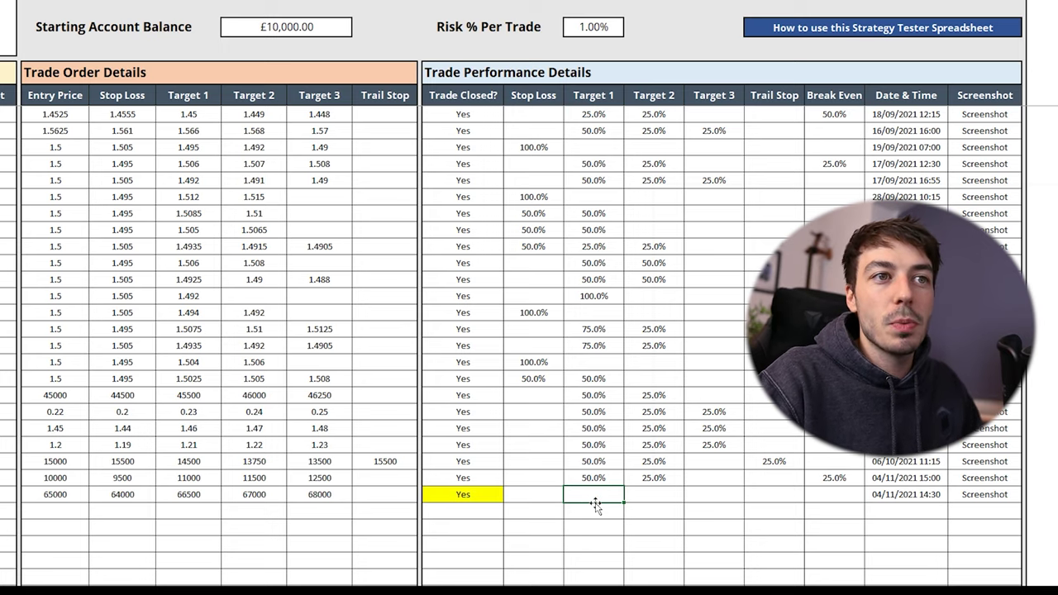
Re-enter Target 1 as 50% and Target 2 as 25%, leaving Target 3 empty
key(Right)
key(Right)
key(Right)
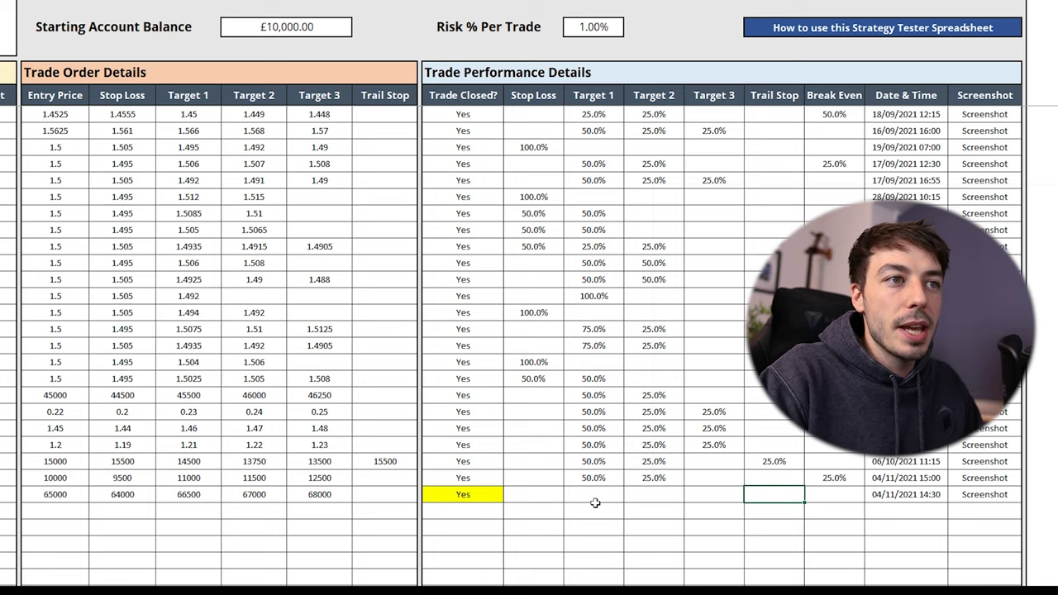
key(Left)
key(Left)
key(Left)
text(50)
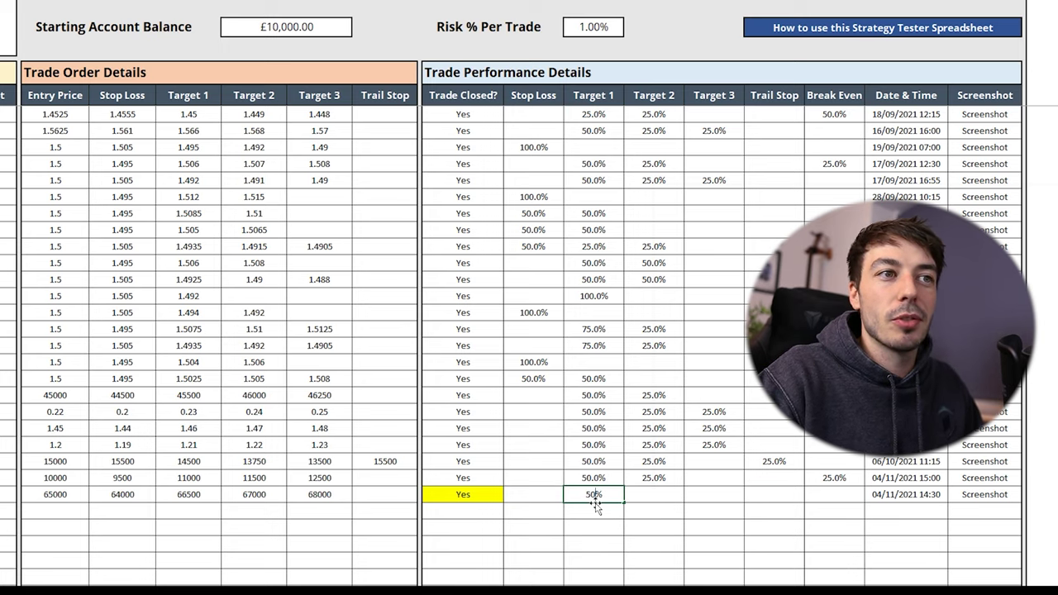
key(Tab)
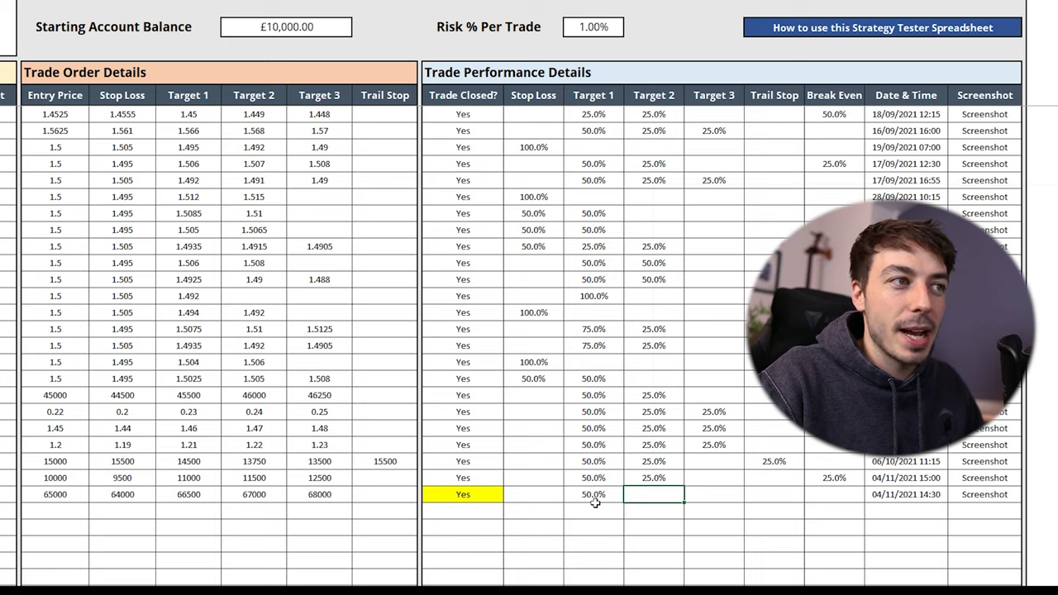
text(25)
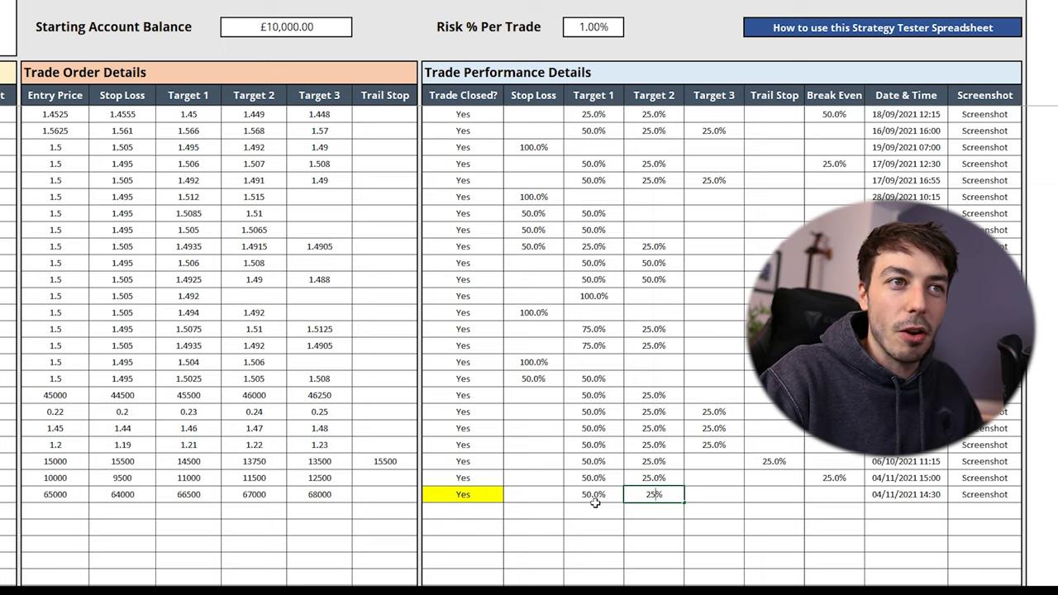
key(Tab)
key(Tab)
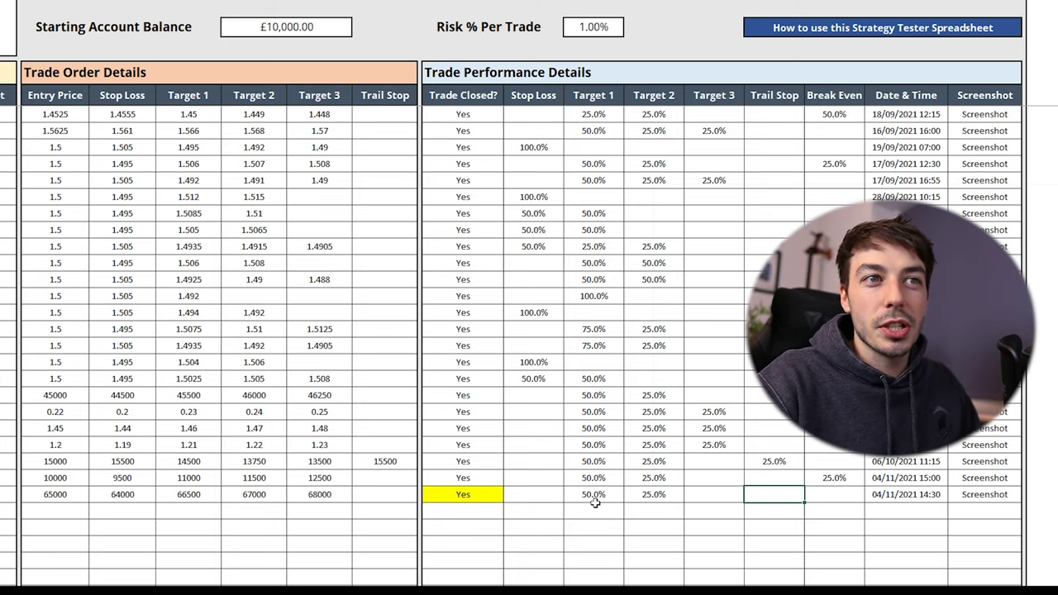
key(shift+Tab)
key(Tab)
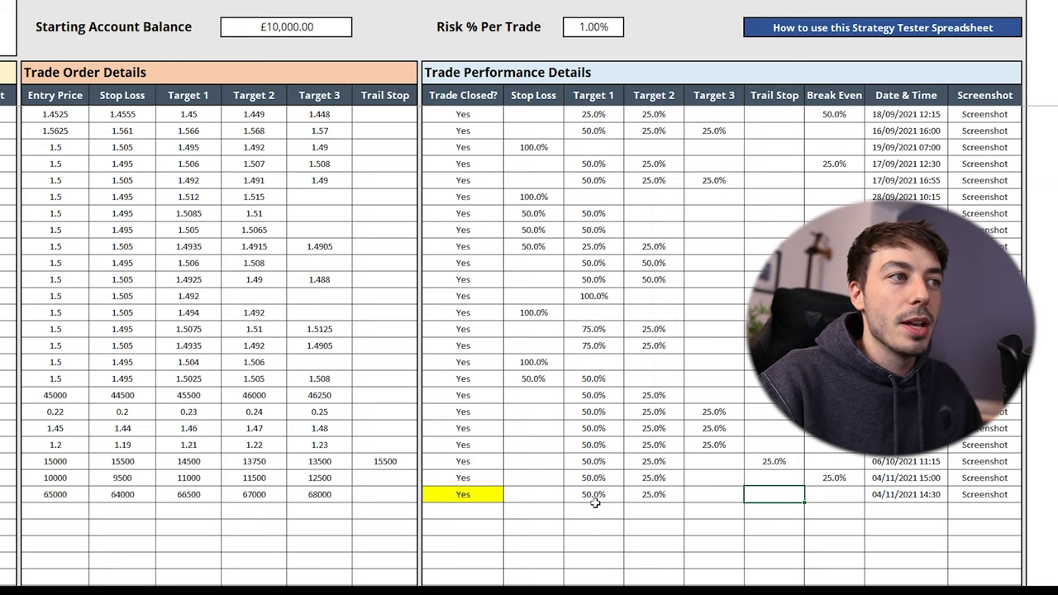
Put 66750 in the Trade Order Trail Stop price cell rather than the percentage column
text(66750)
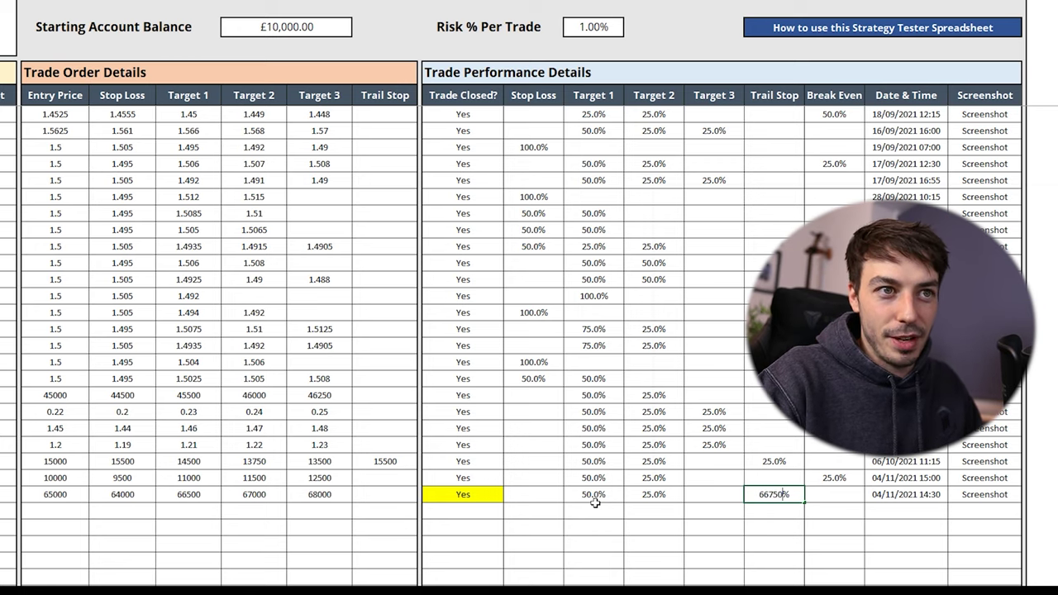
key(Return)
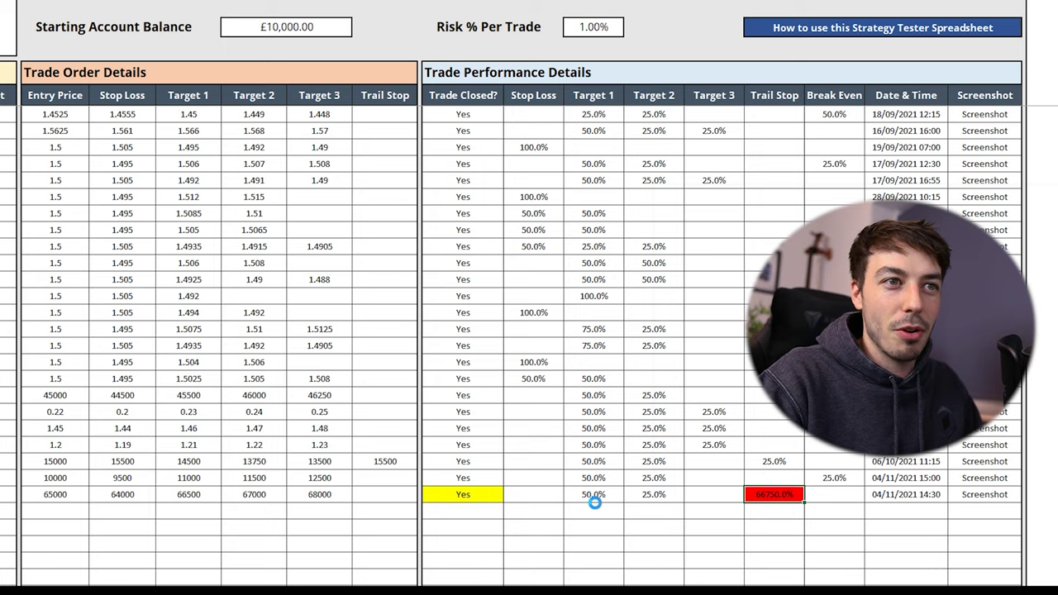
key(ctrl+z)
key(Left)
key(Left)
key(Left)
key(Left)
key(Left)
key(Left)
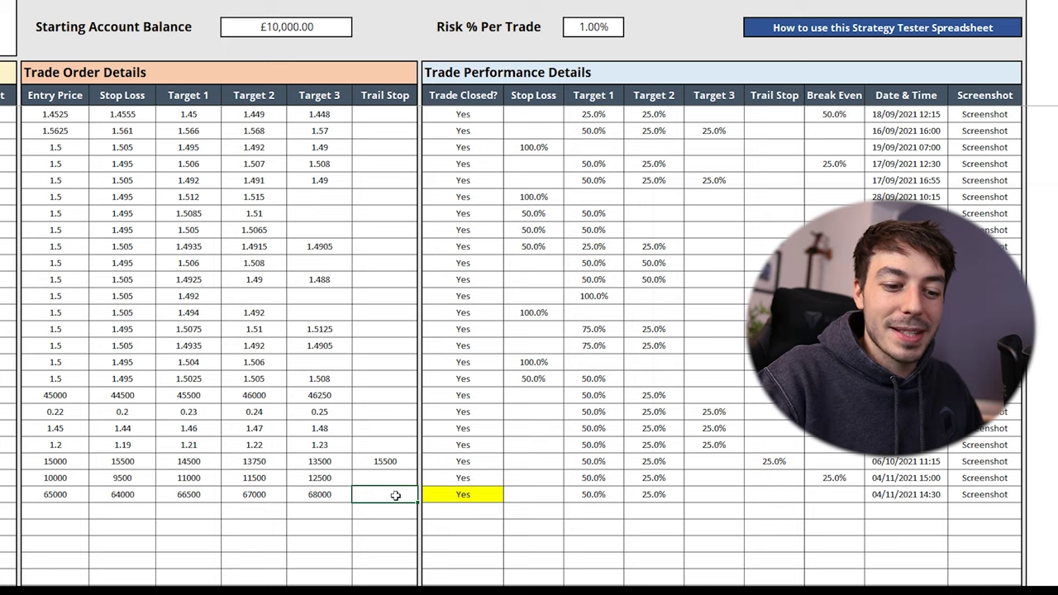
text(66750)
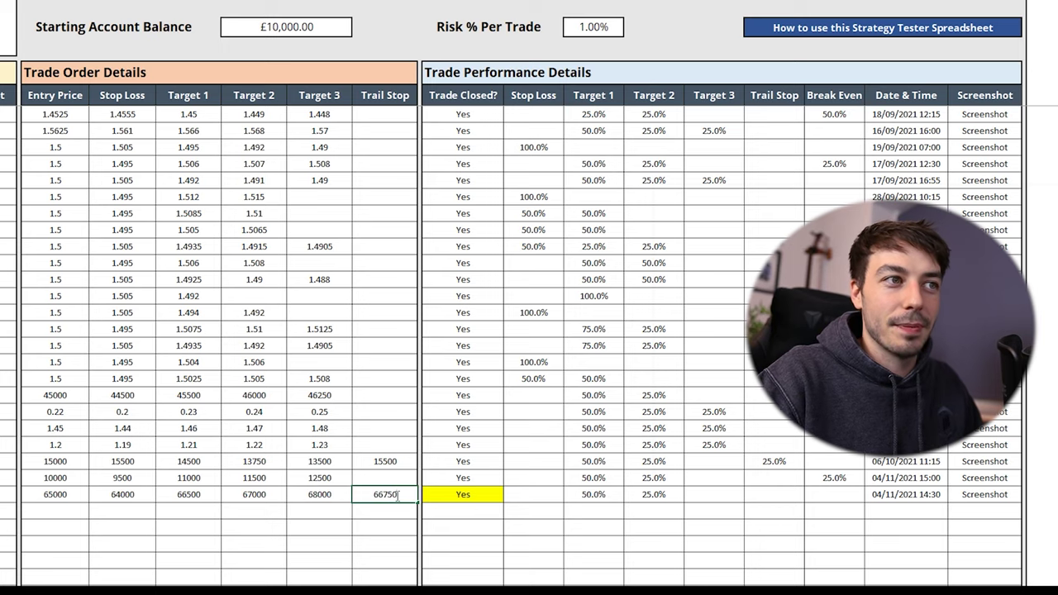
key(Return)
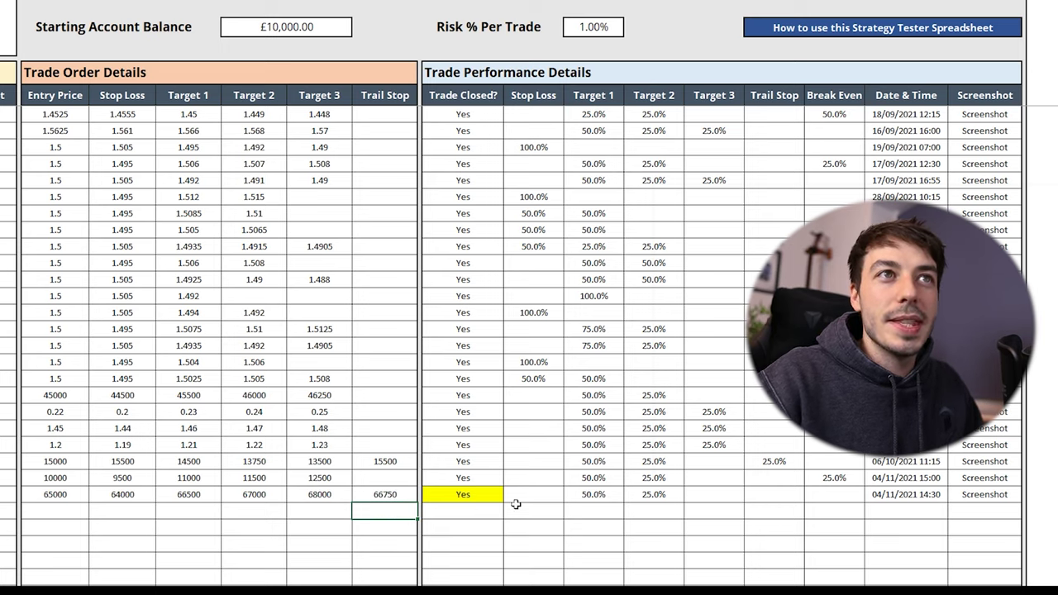
Enter 25% at Trail Stop, then delete and paste back the 66750 trail stop price
click(773, 494)
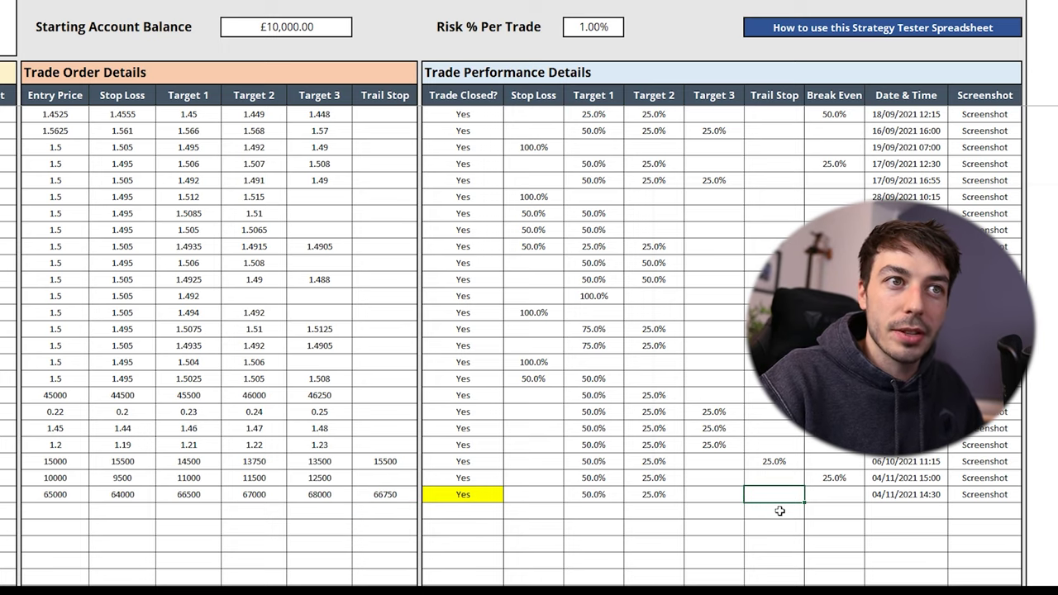
text(25)
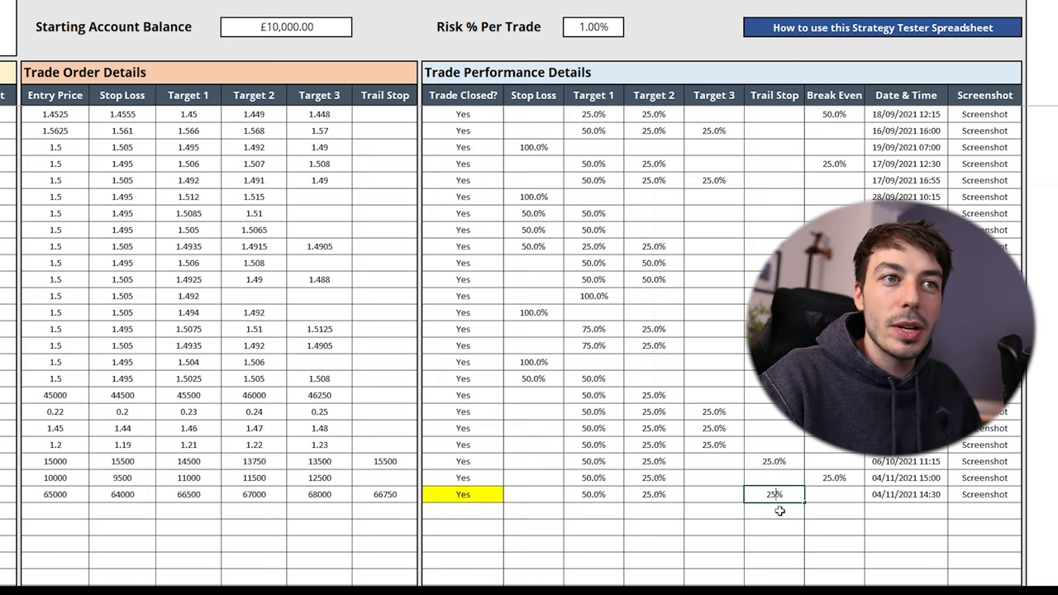
key(Return)
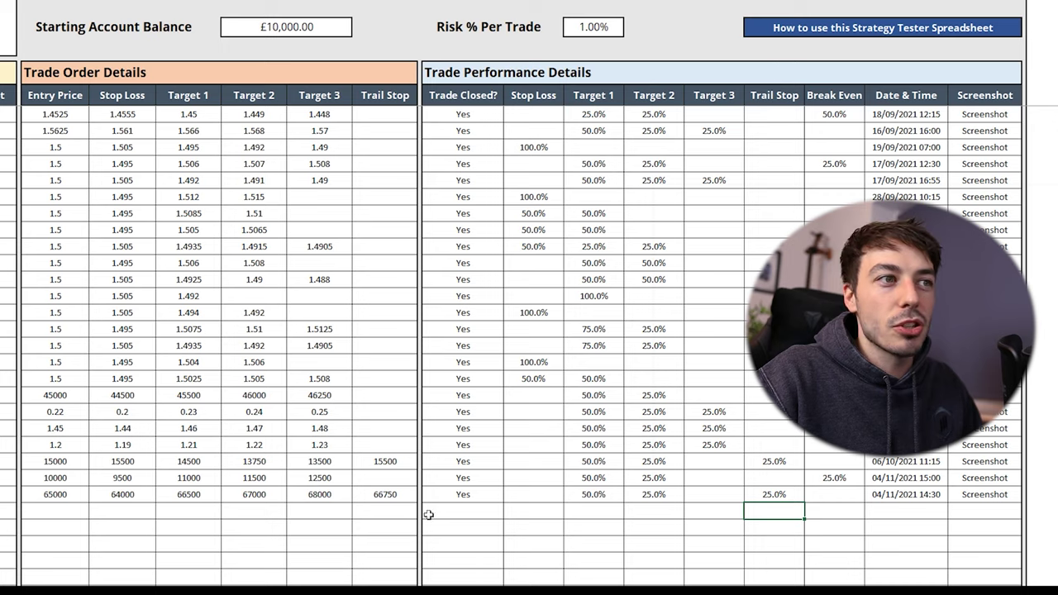
click(380, 495)
key(Delete)
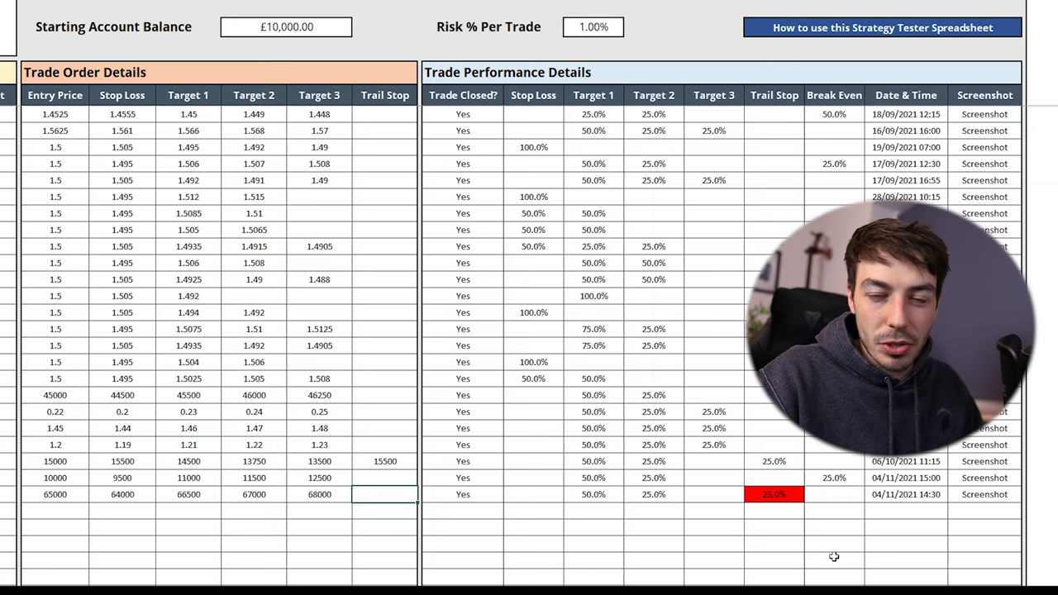
click(789, 560)
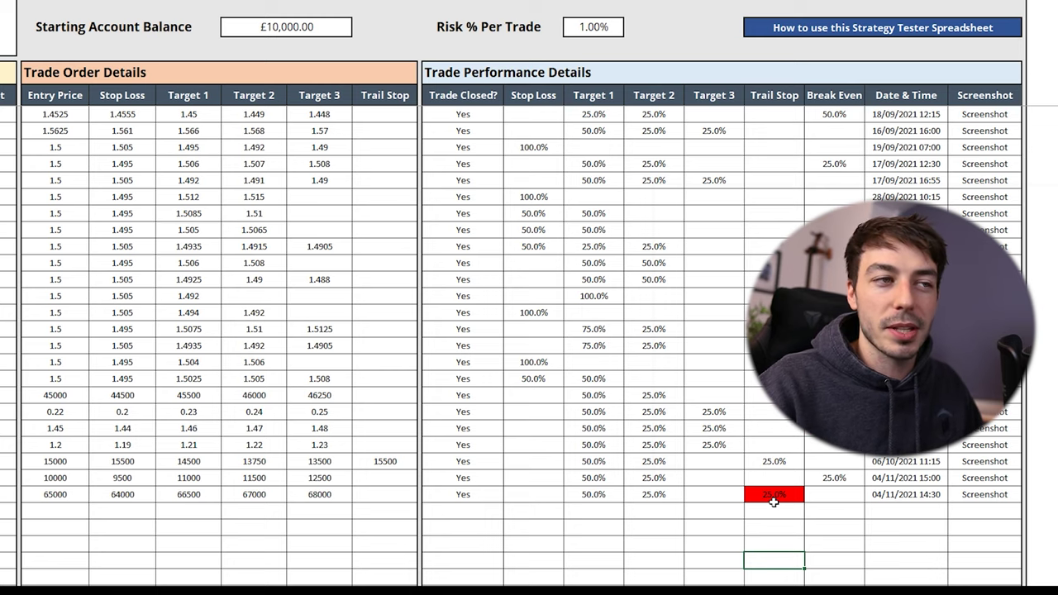
click(385, 494)
text(67750)
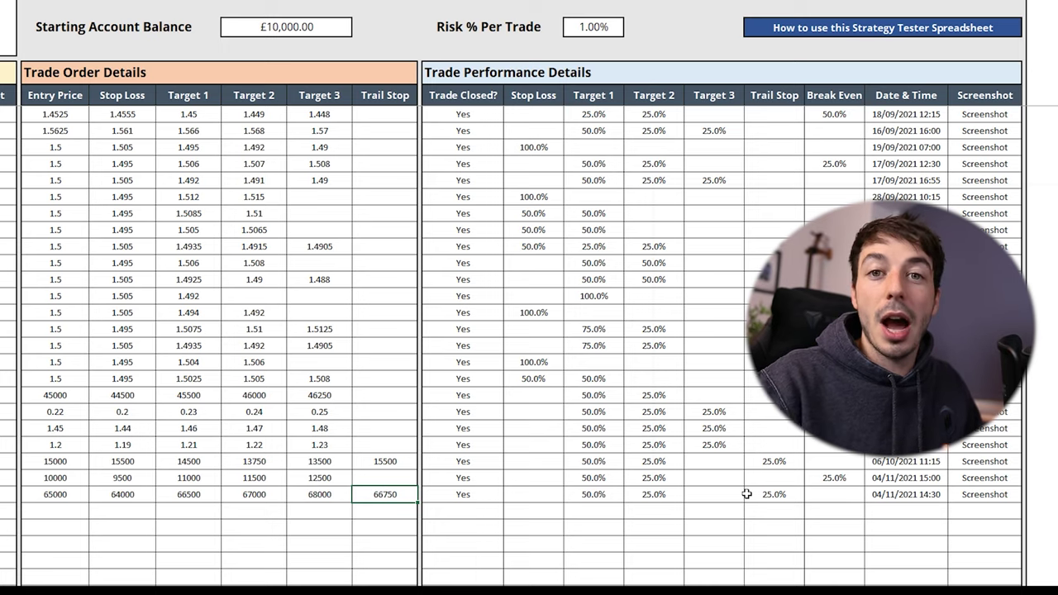
Clear the Trail Stop percentage and price, and set Break Even to 25%
click(789, 499)
key(Delete)
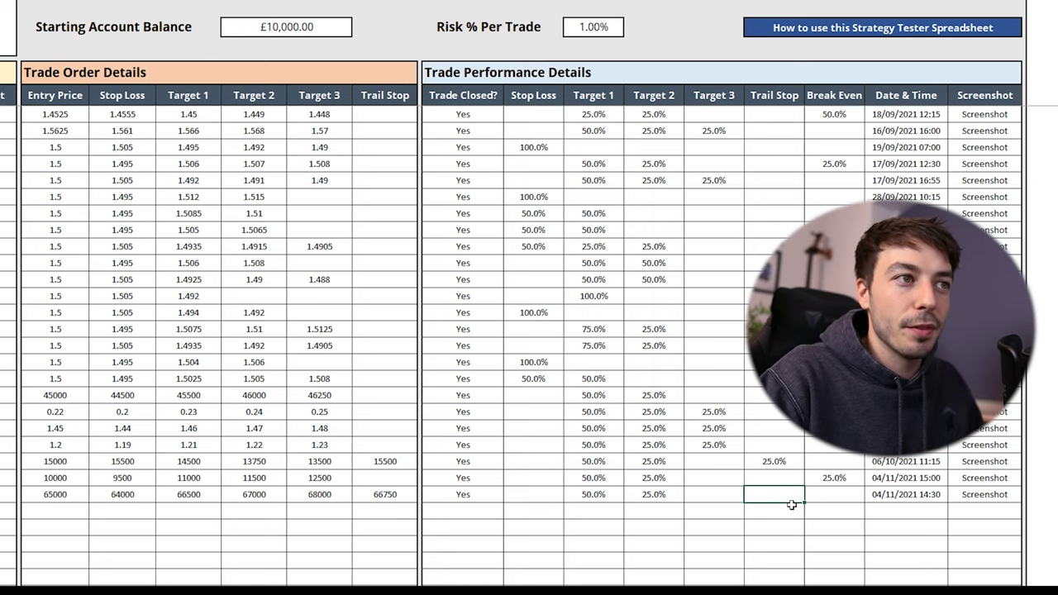
click(388, 496)
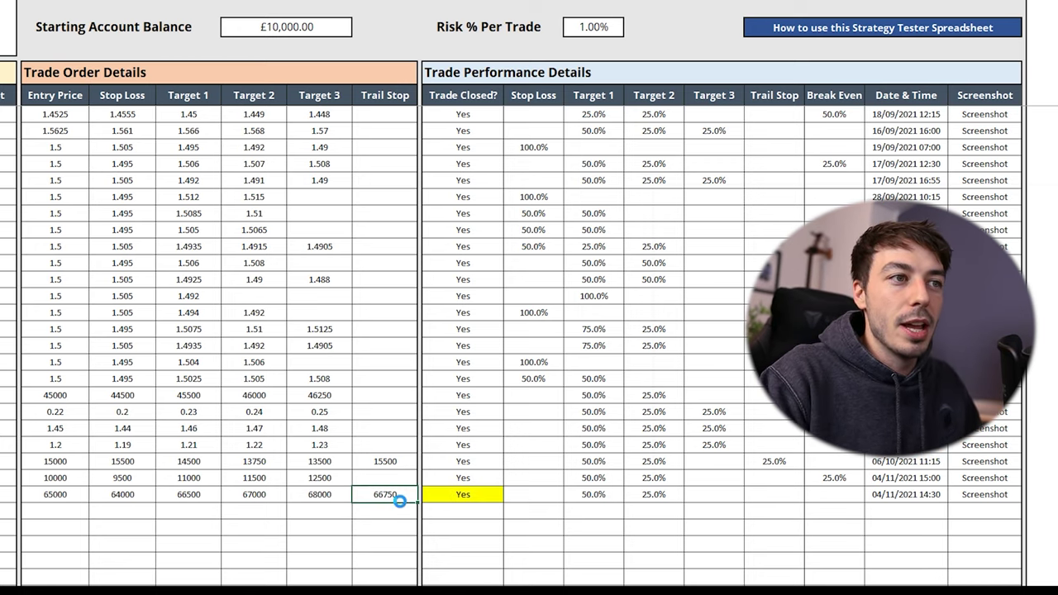
key(Delete)
click(837, 499)
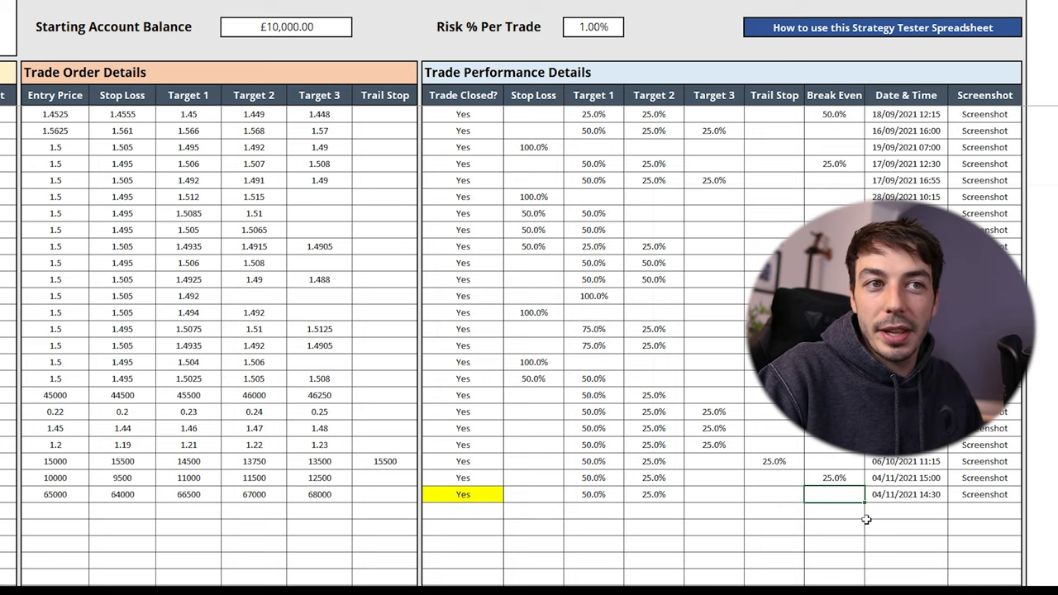
text(25%)
key(Return)
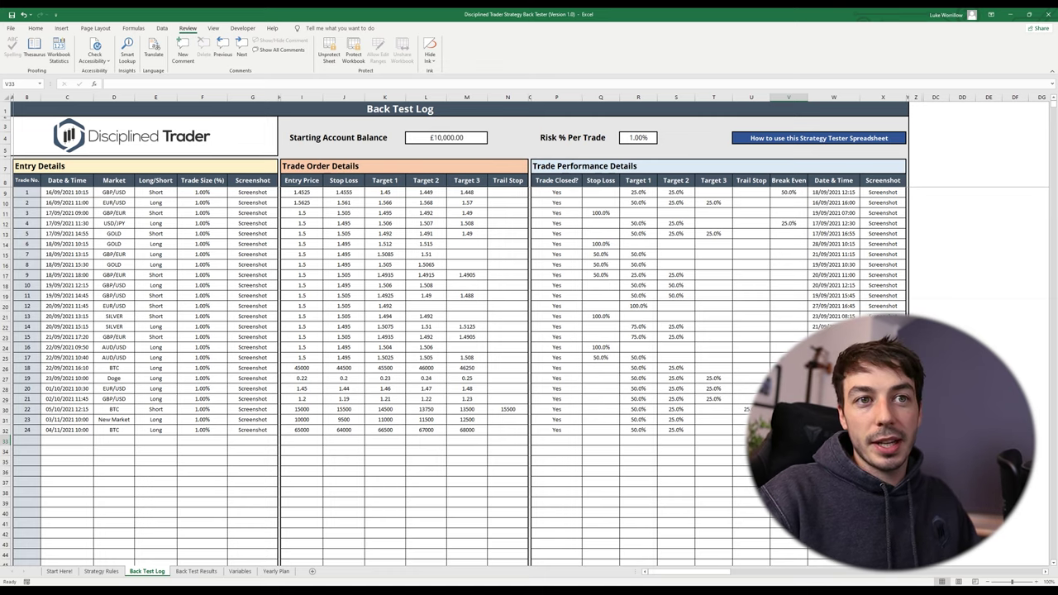
click(883, 430)
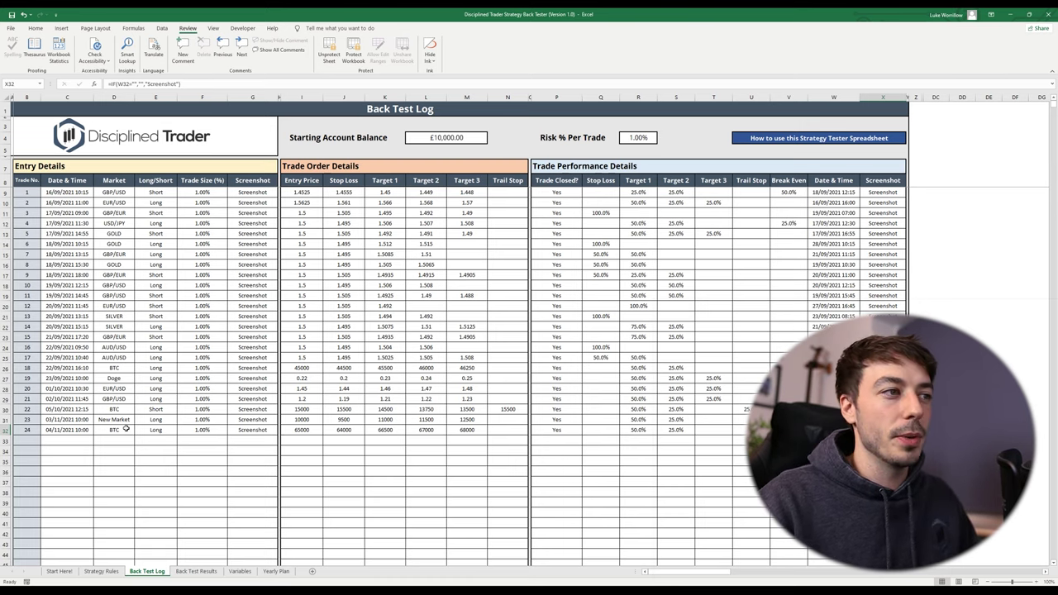
Switch to the Back Test Results sheet and highlight the top of the Overall Statistics table
click(198, 572)
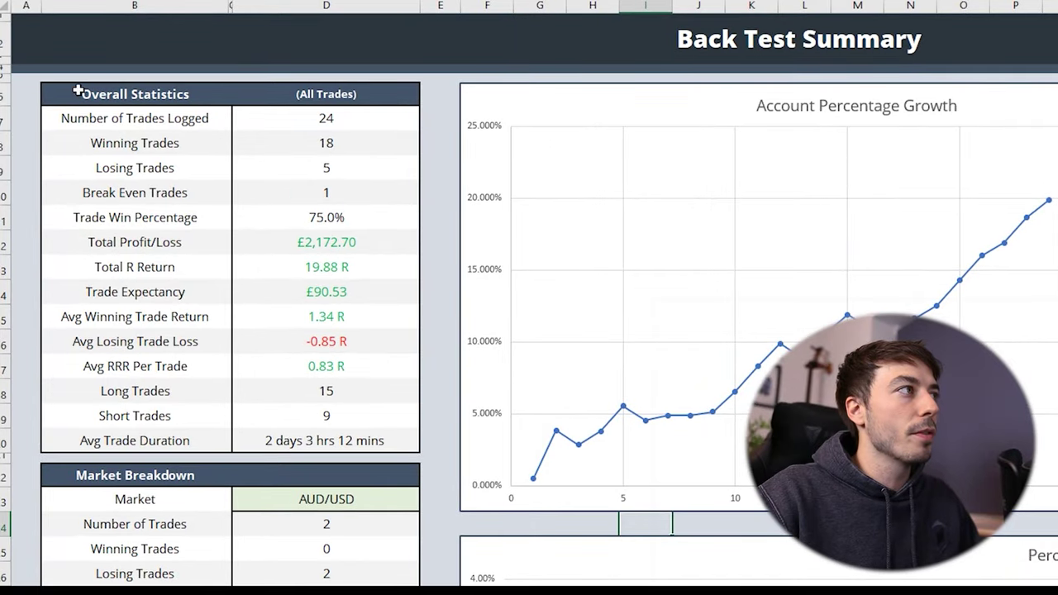
drag(76, 95, 420, 455)
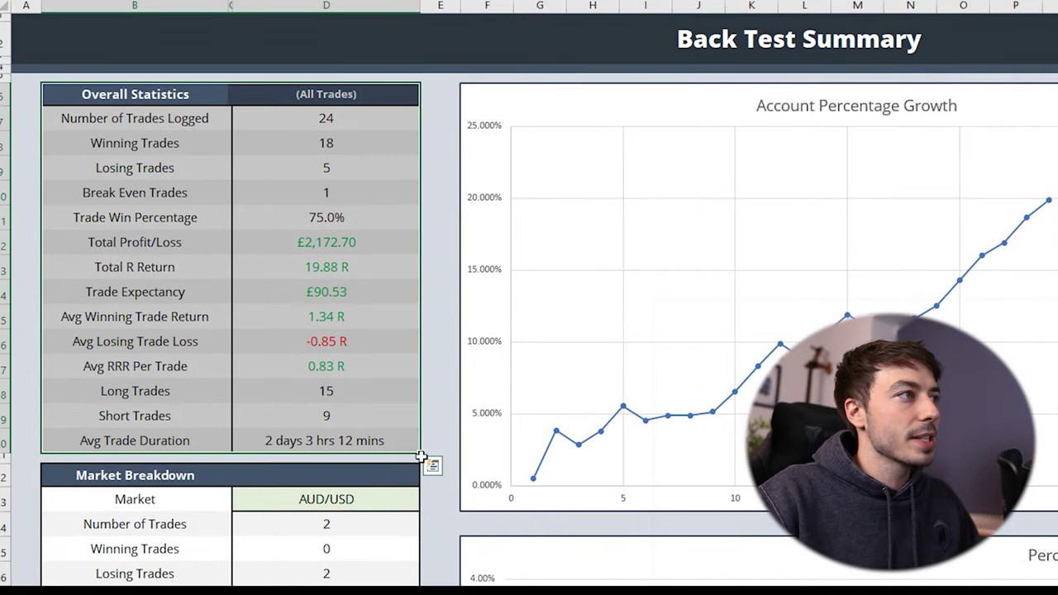
click(444, 400)
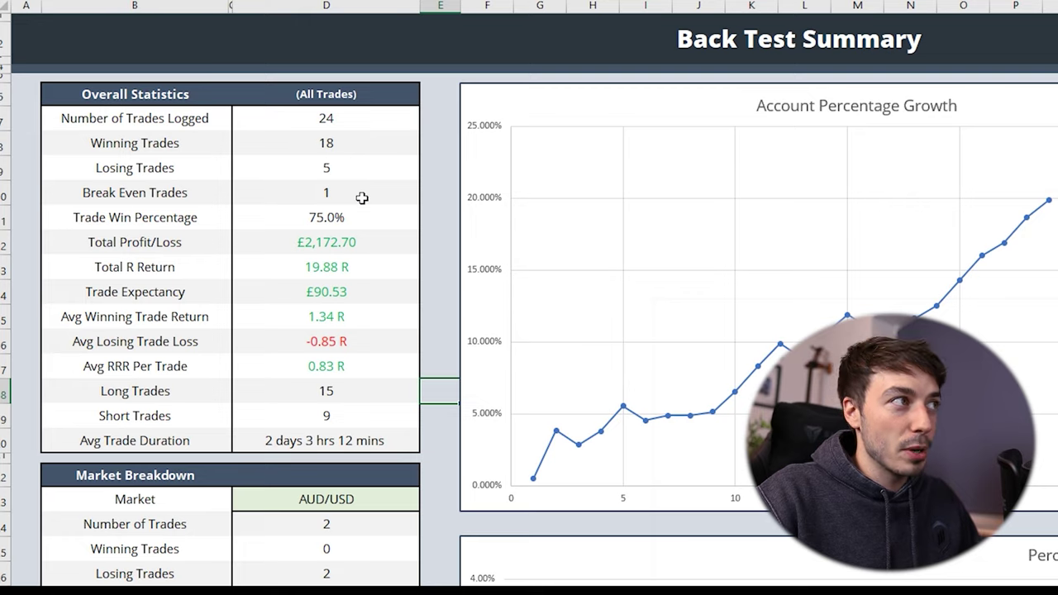
Review the statistics from Total Profit/Loss and Total R Return through Long/Short Trades to Avg Trade Duration
click(371, 241)
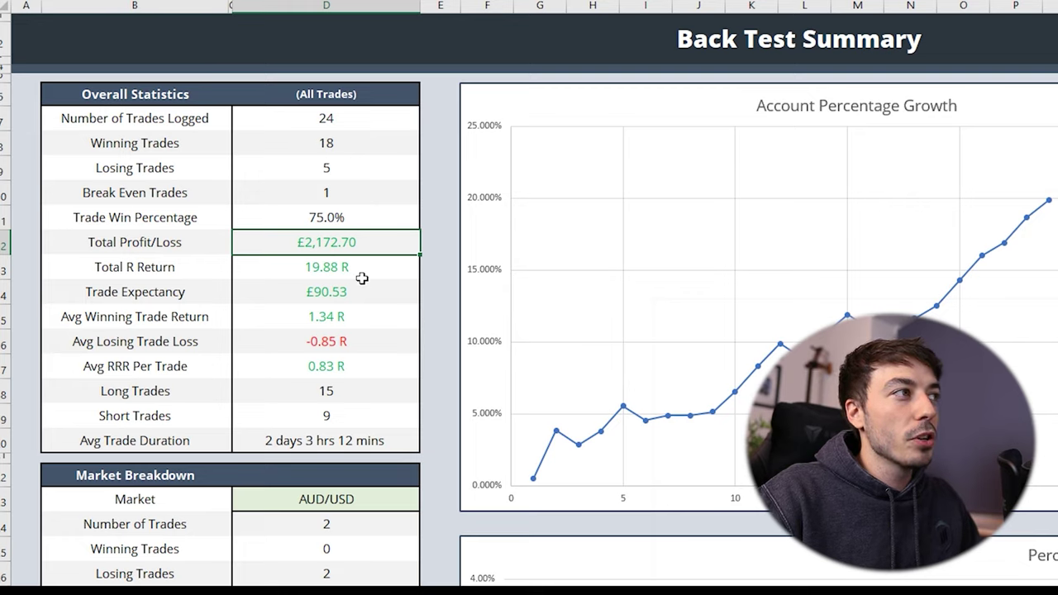
click(385, 268)
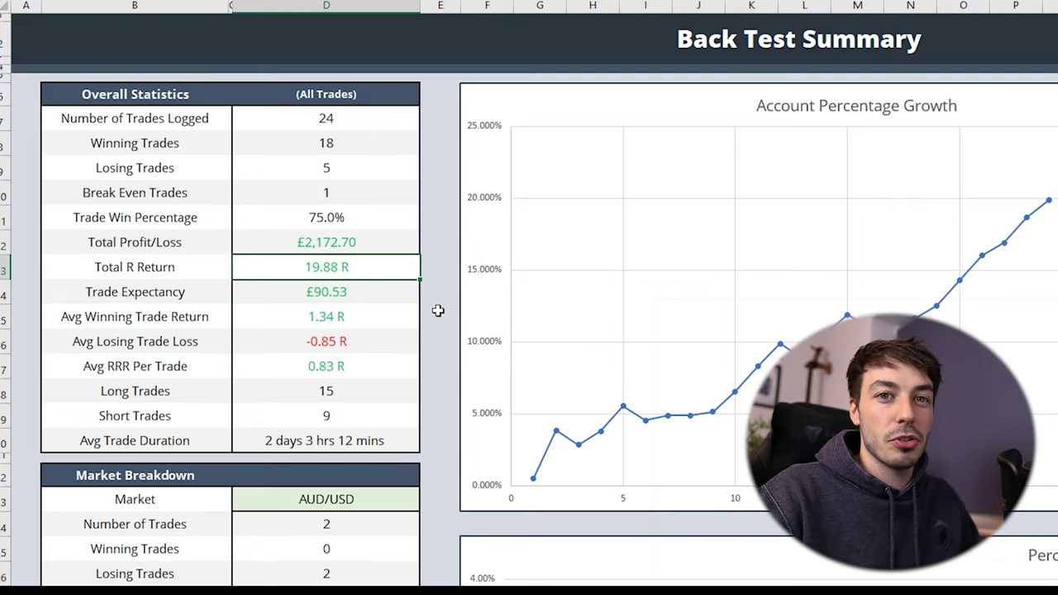
click(385, 295)
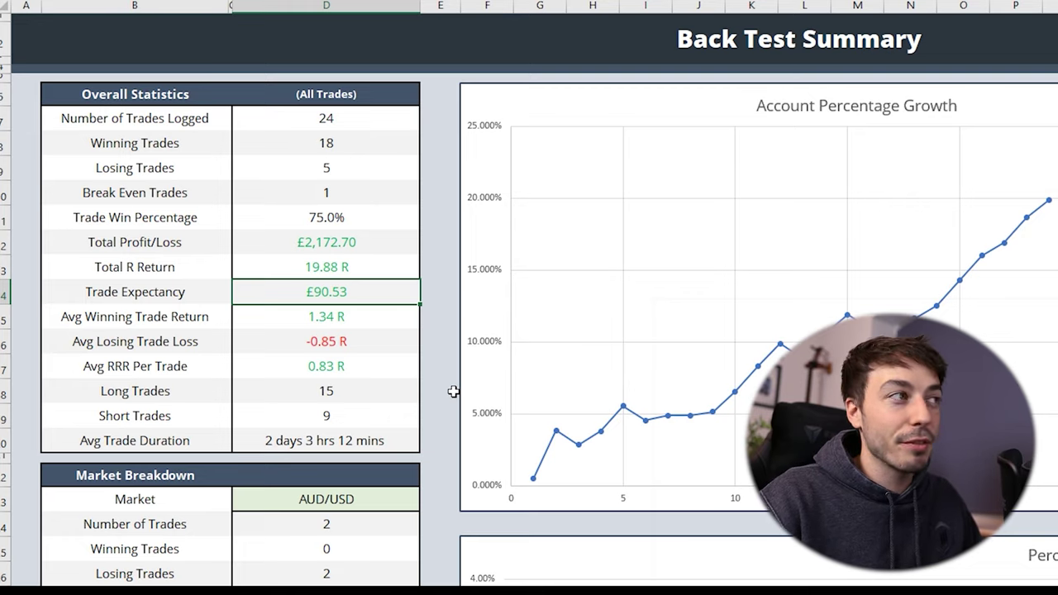
click(384, 320)
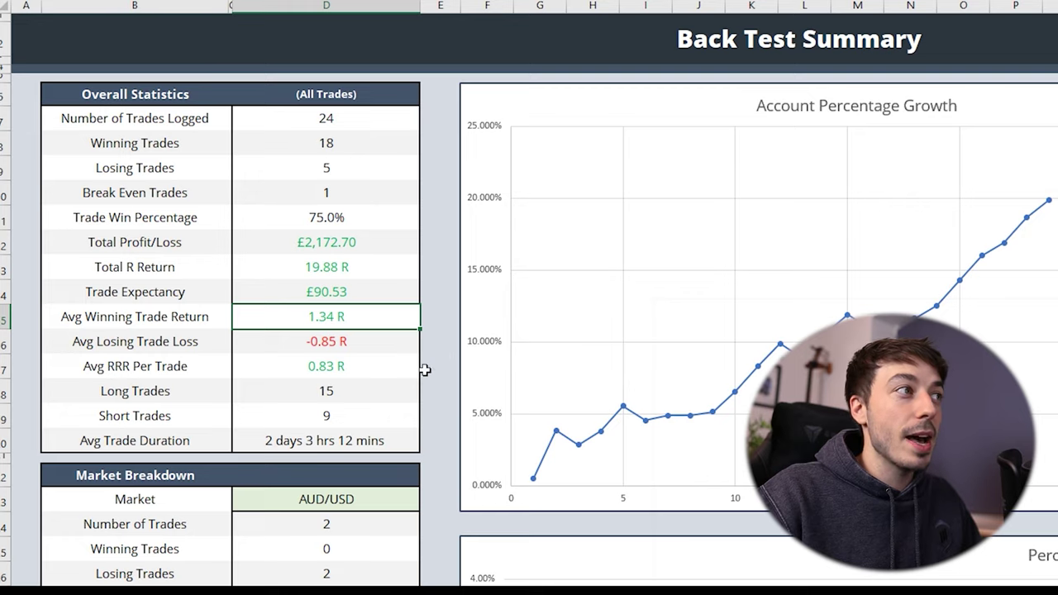
click(370, 346)
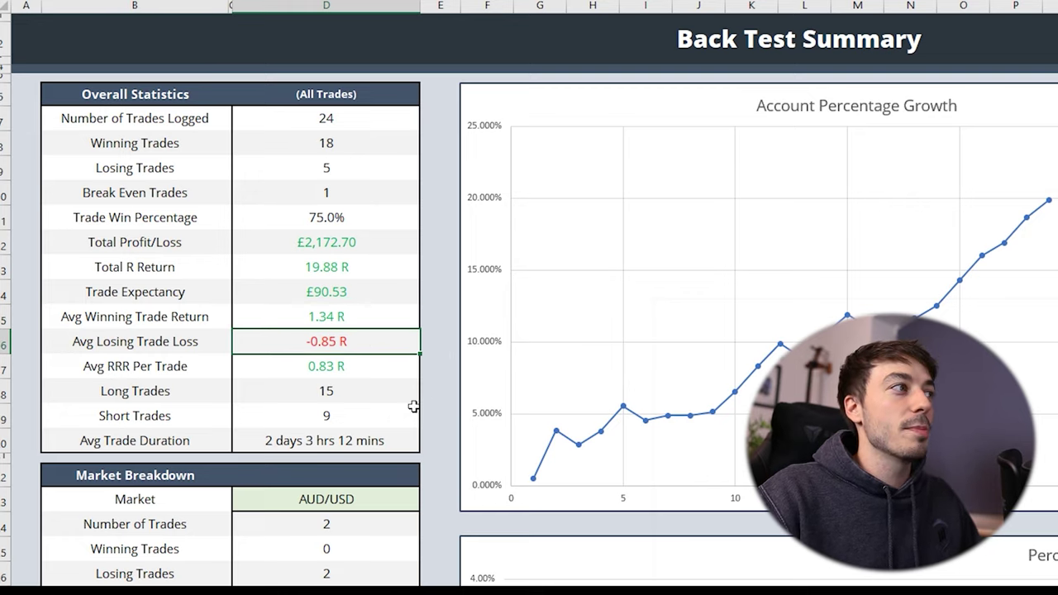
click(377, 371)
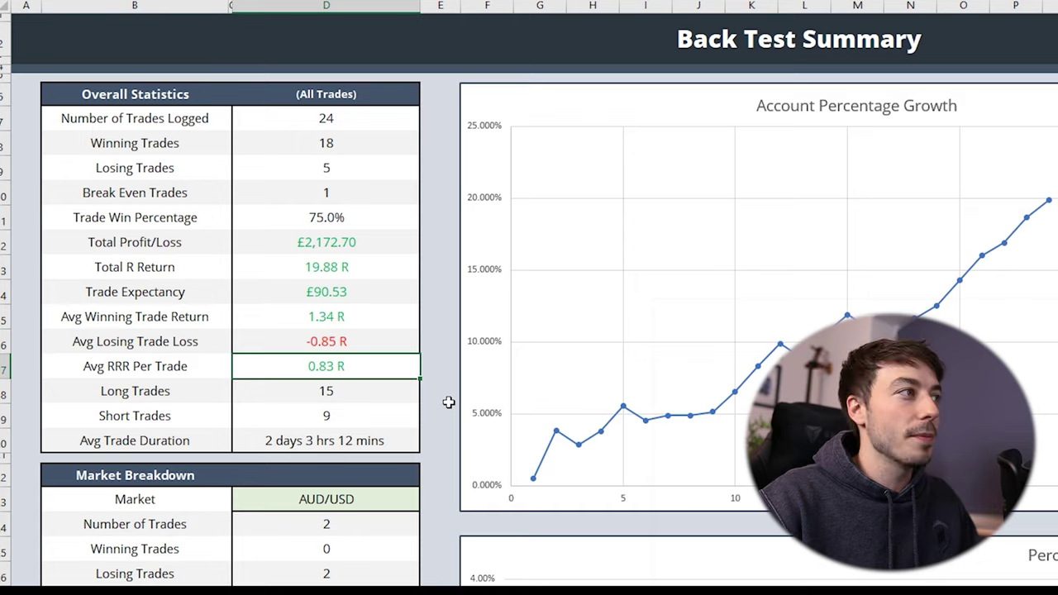
click(375, 395)
click(389, 418)
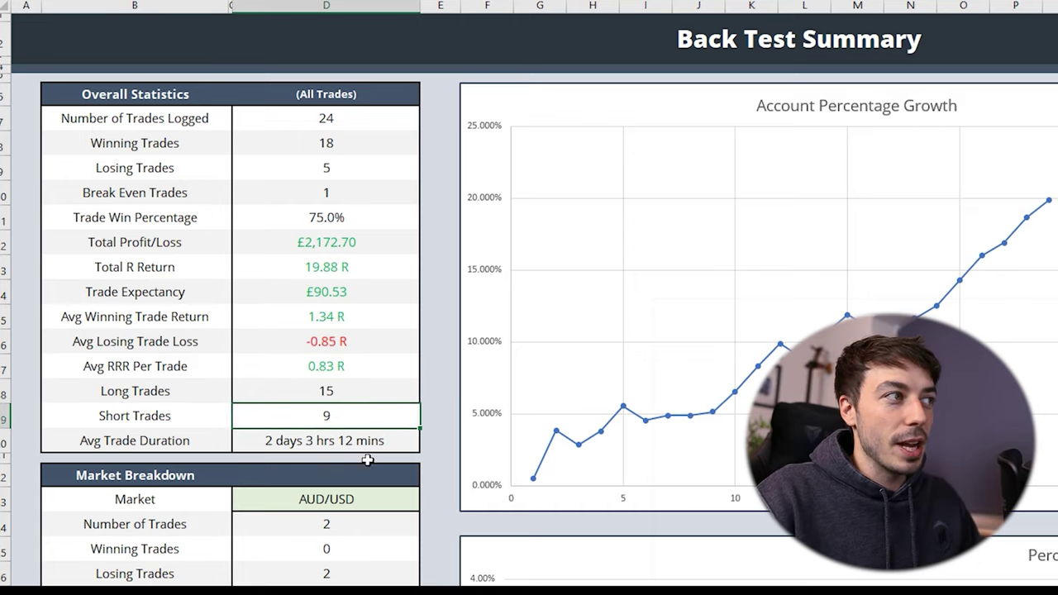
key(Down)
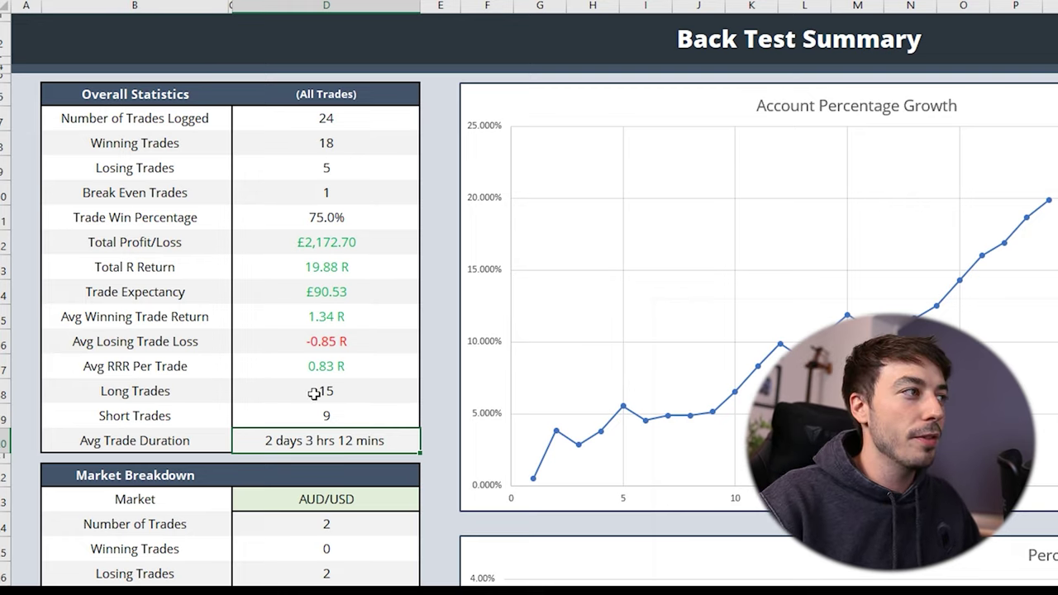
scroll(316, 394, down, 3)
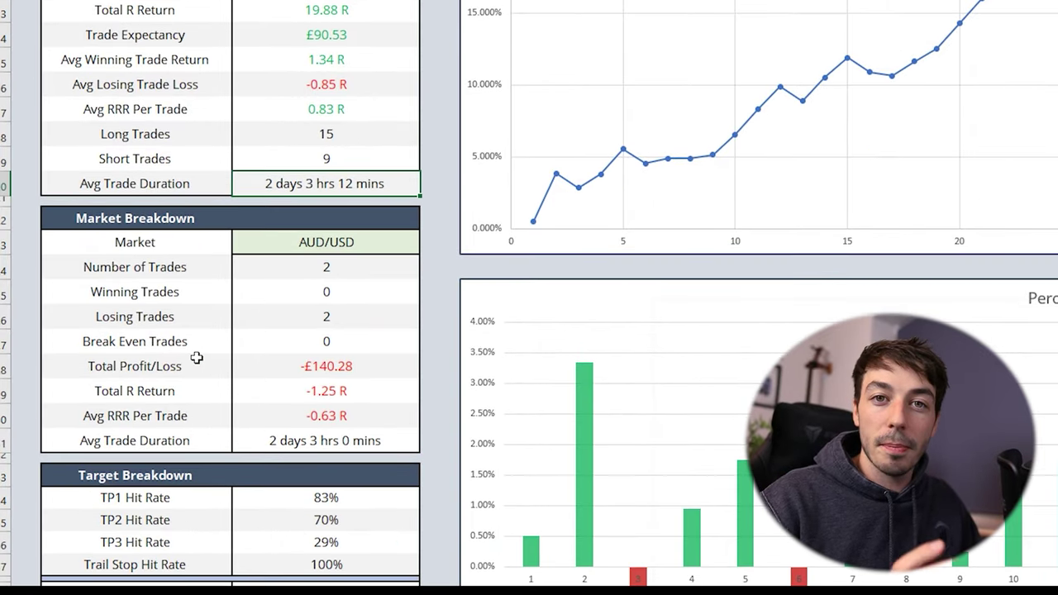
click(344, 240)
click(427, 247)
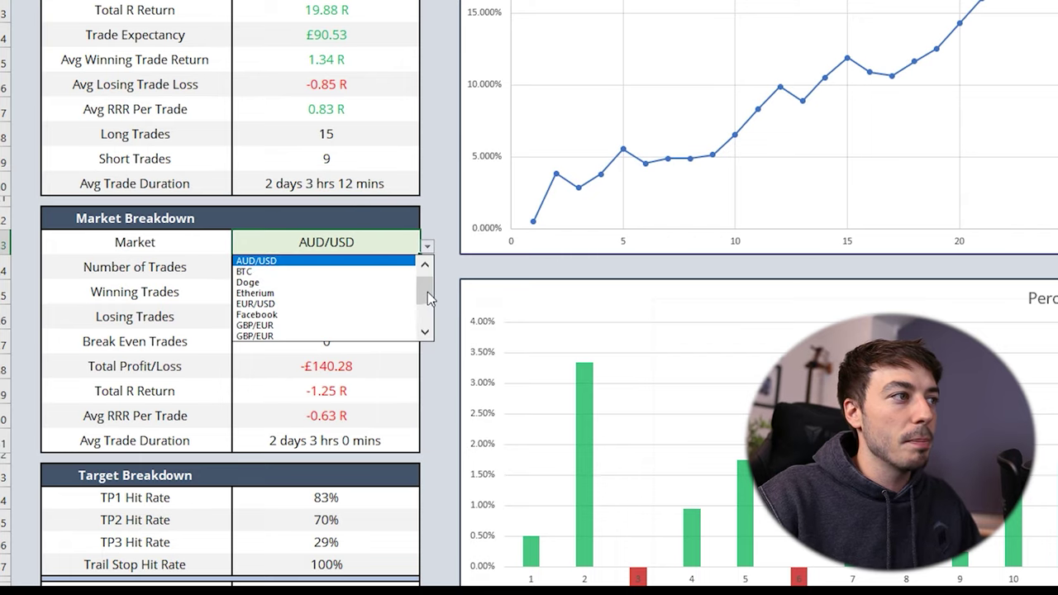
drag(429, 297, 431, 327)
click(430, 289)
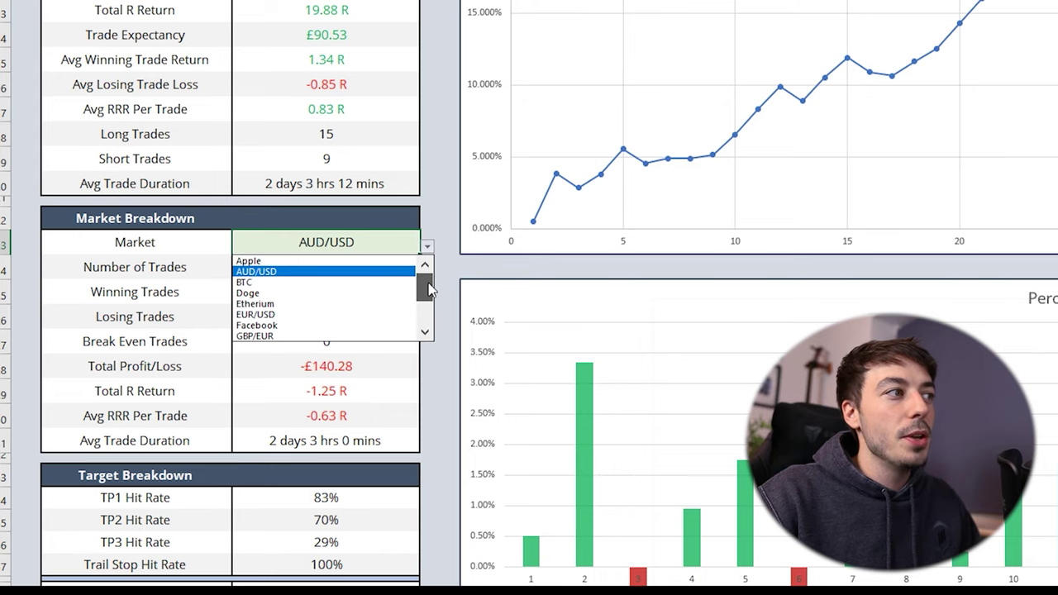
mouse_move(429, 288)
mouse_down()
mouse_move(430, 308)
mouse_move(429, 288)
mouse_up()
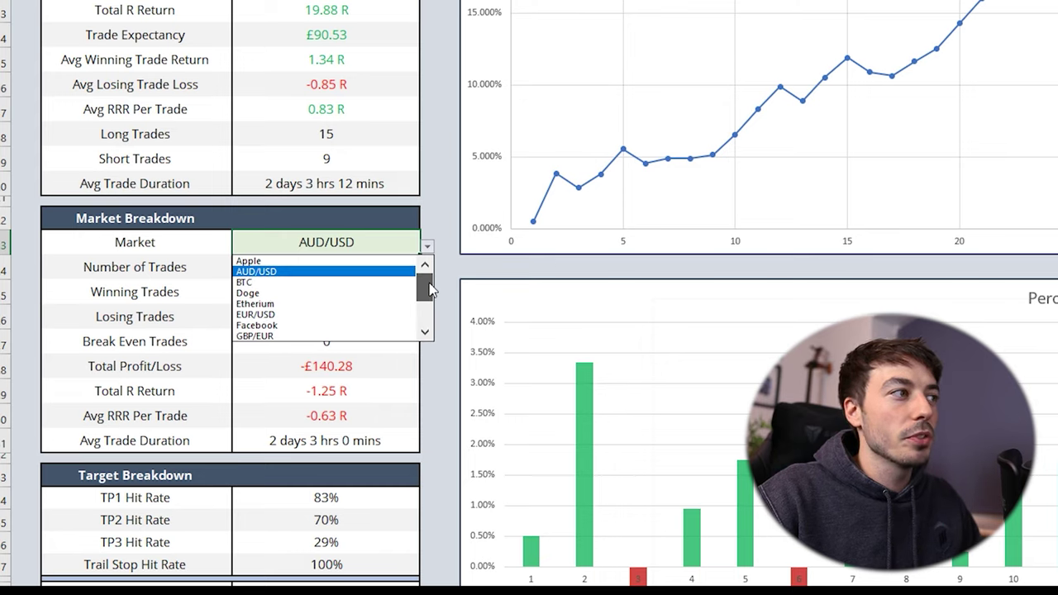
click(354, 262)
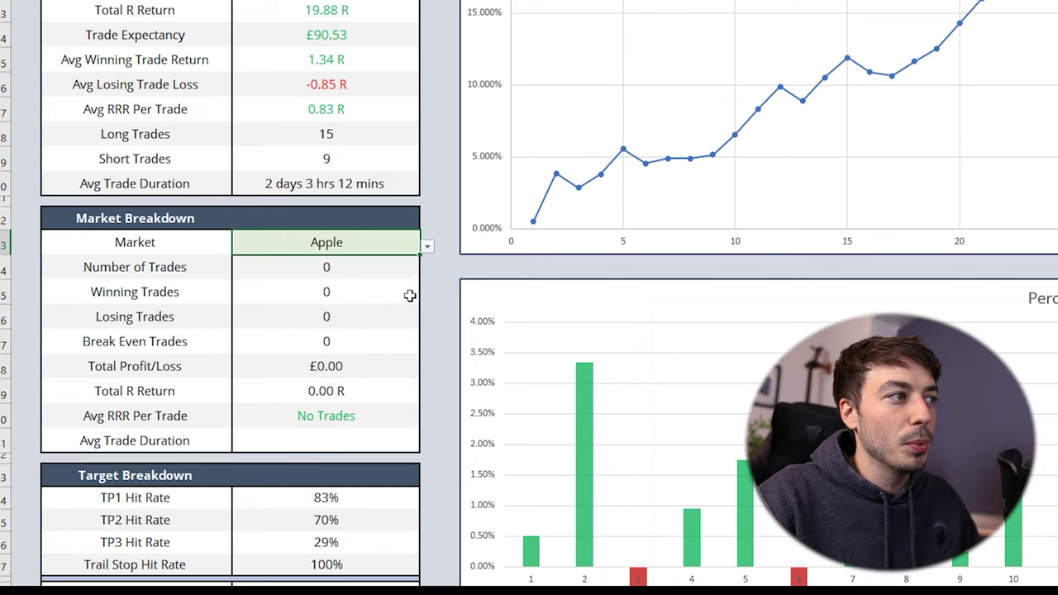
click(426, 247)
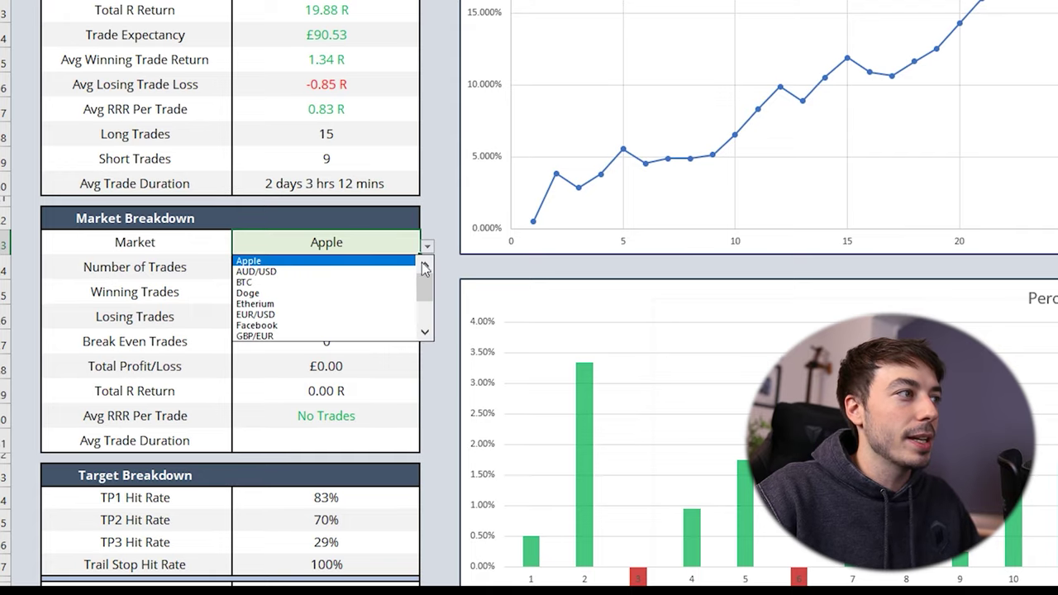
click(370, 324)
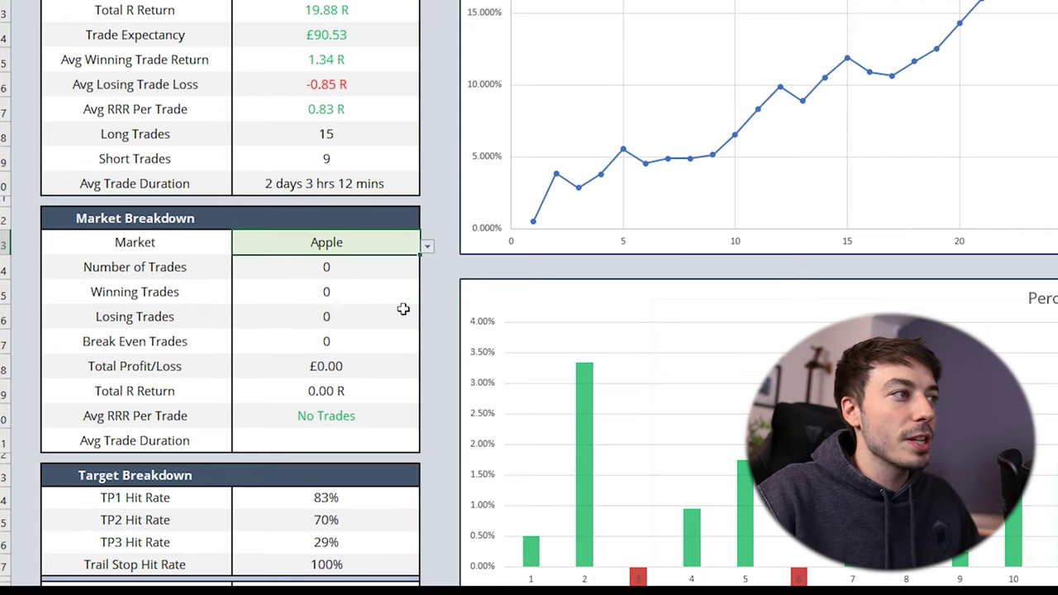
click(427, 246)
click(360, 325)
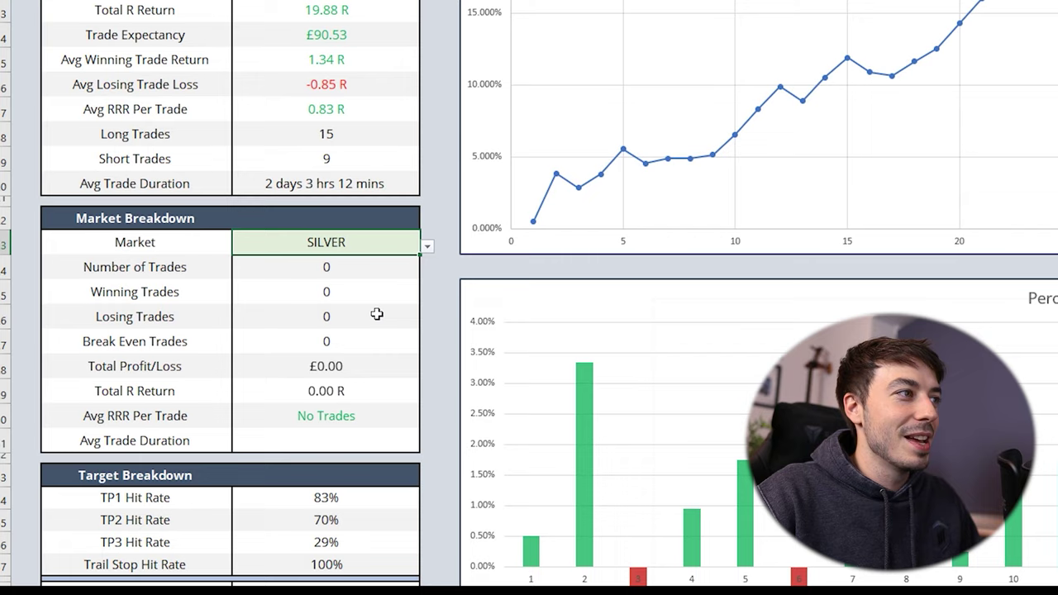
click(426, 246)
scroll(364, 298, up, 2)
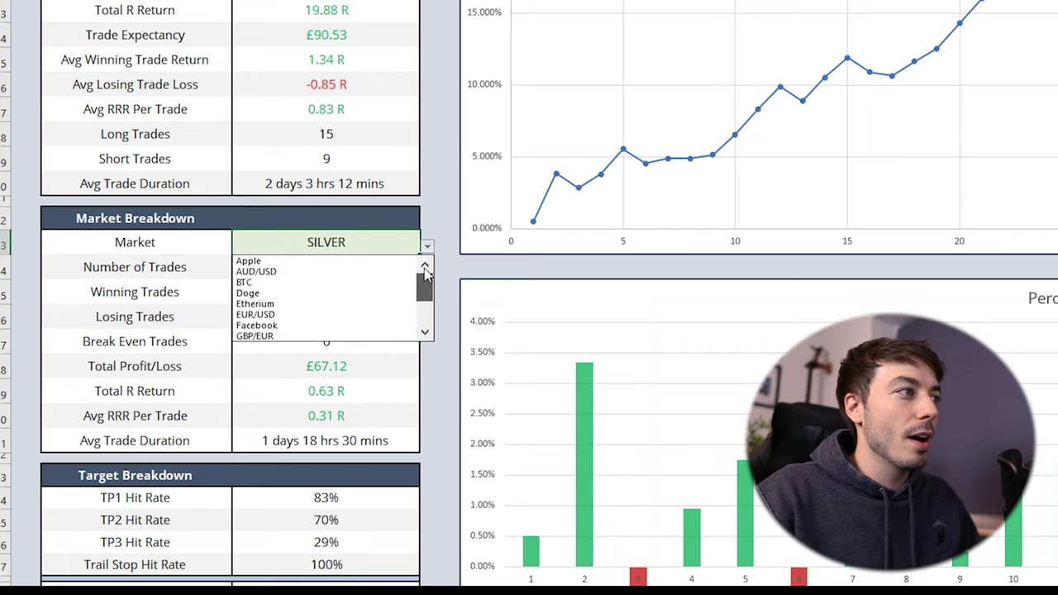
click(368, 264)
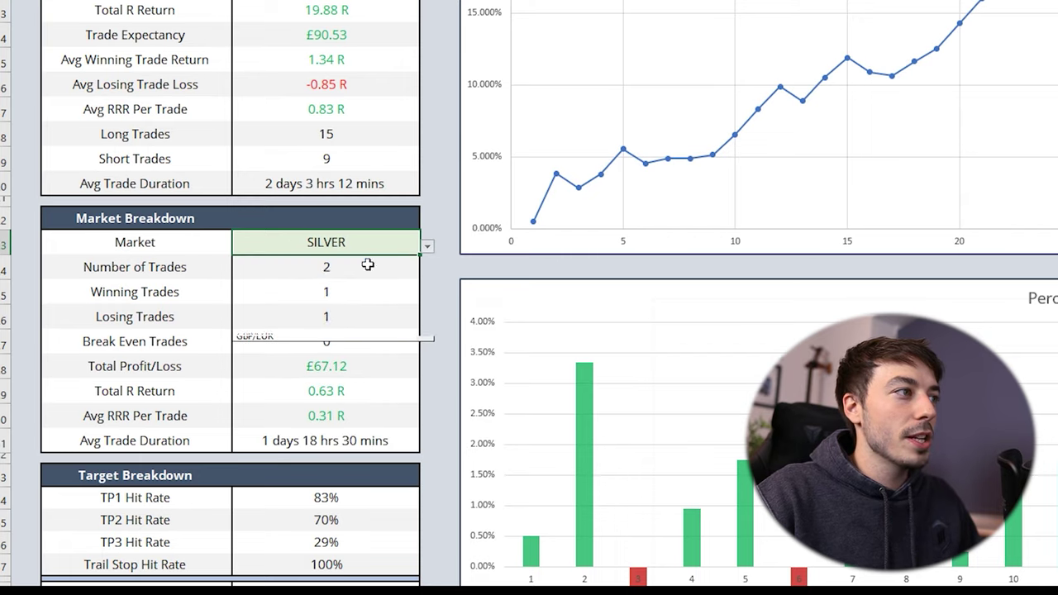
click(427, 246)
click(389, 271)
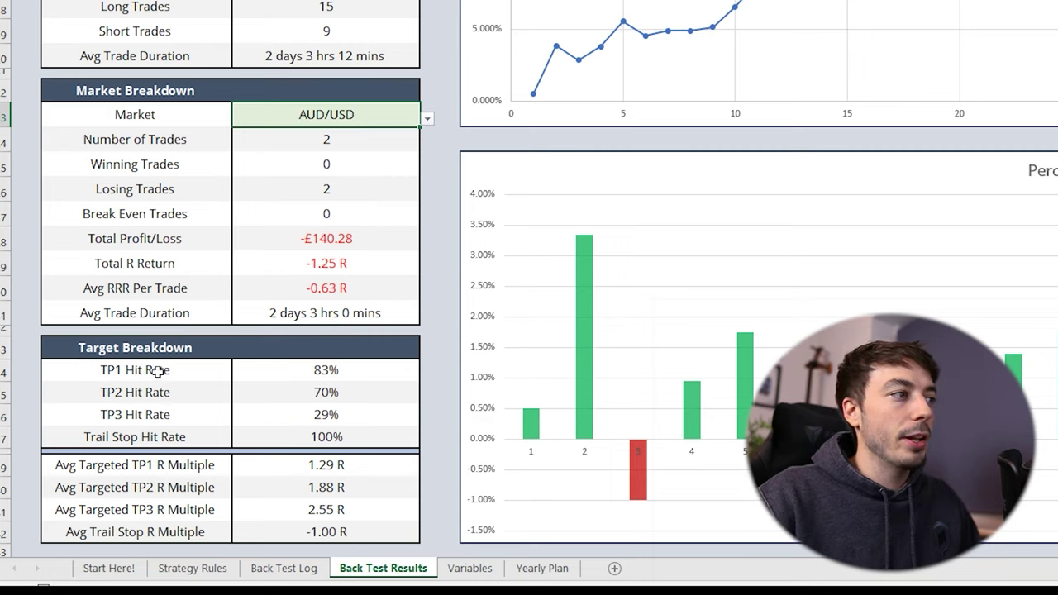
click(323, 373)
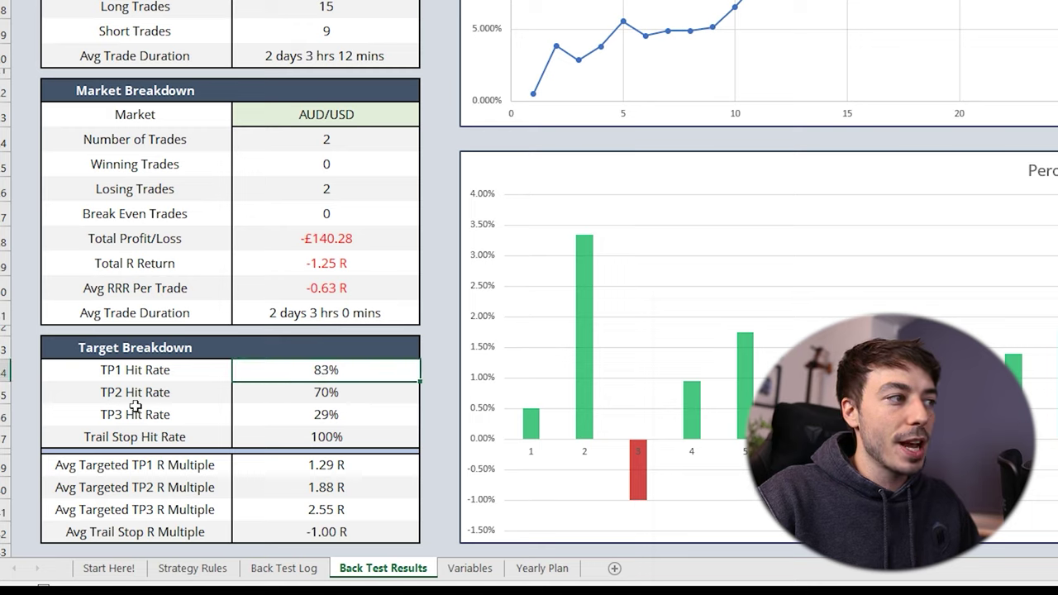
key(Left)
key(Down)
key(Down)
key(Down)
click(312, 437)
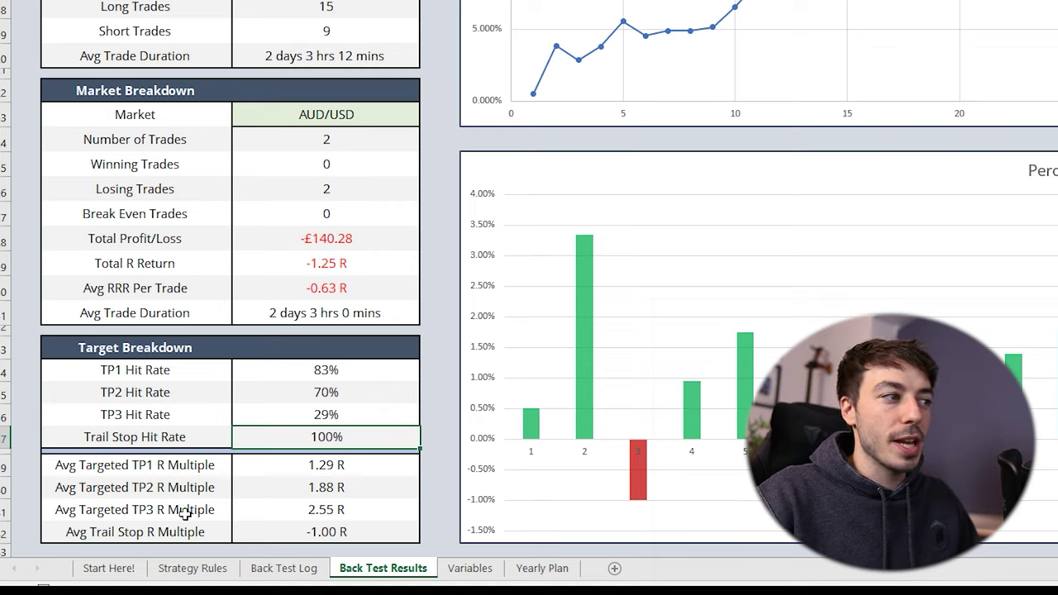
click(312, 529)
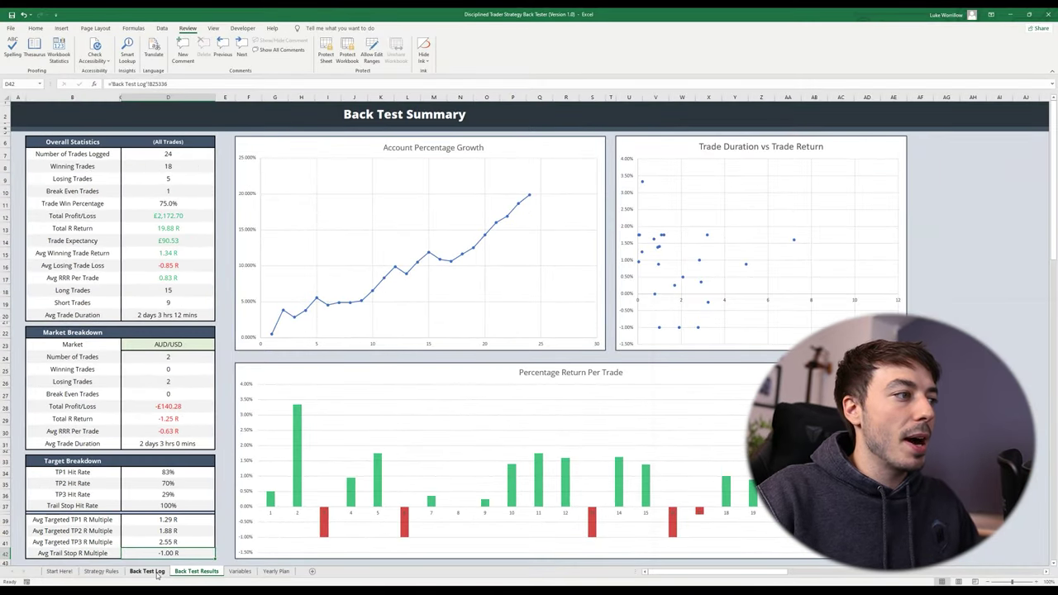
In the Back Test Log, inspect trade 12's Target 1 and trade 22's Trail Stop and exit percentage
click(156, 573)
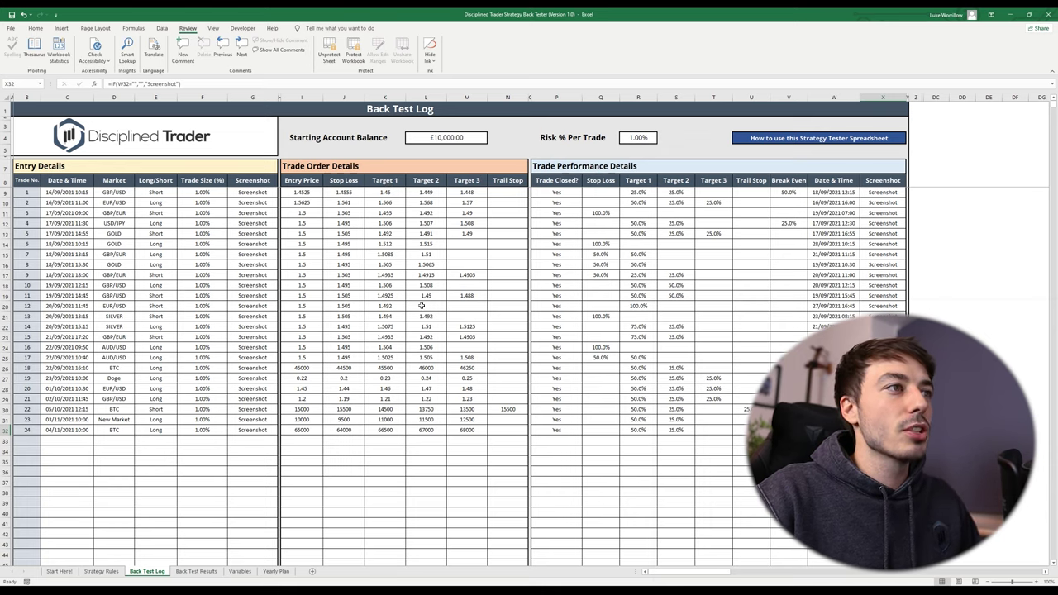
click(384, 305)
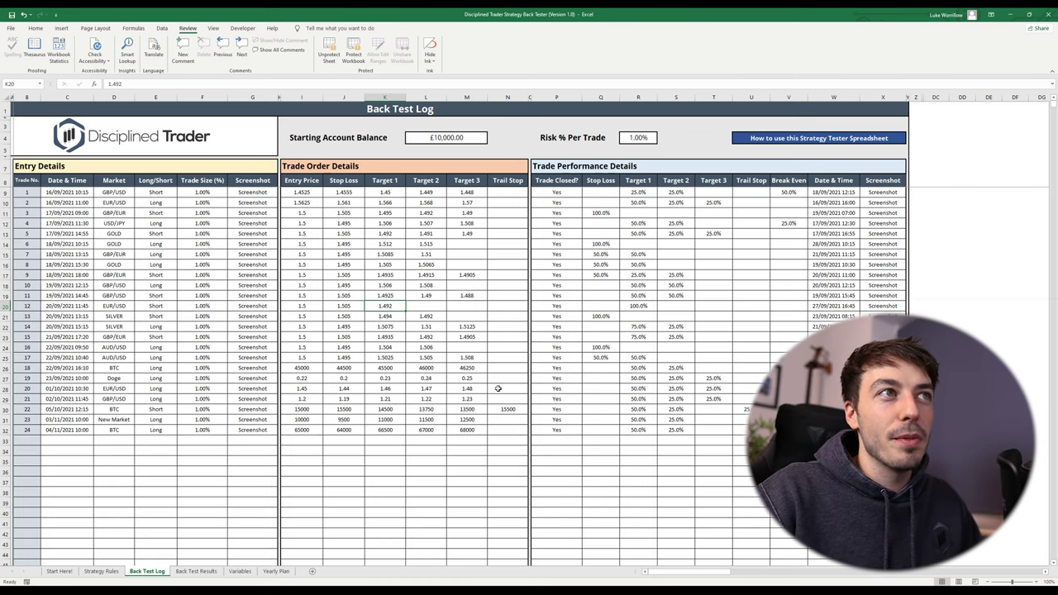
click(516, 409)
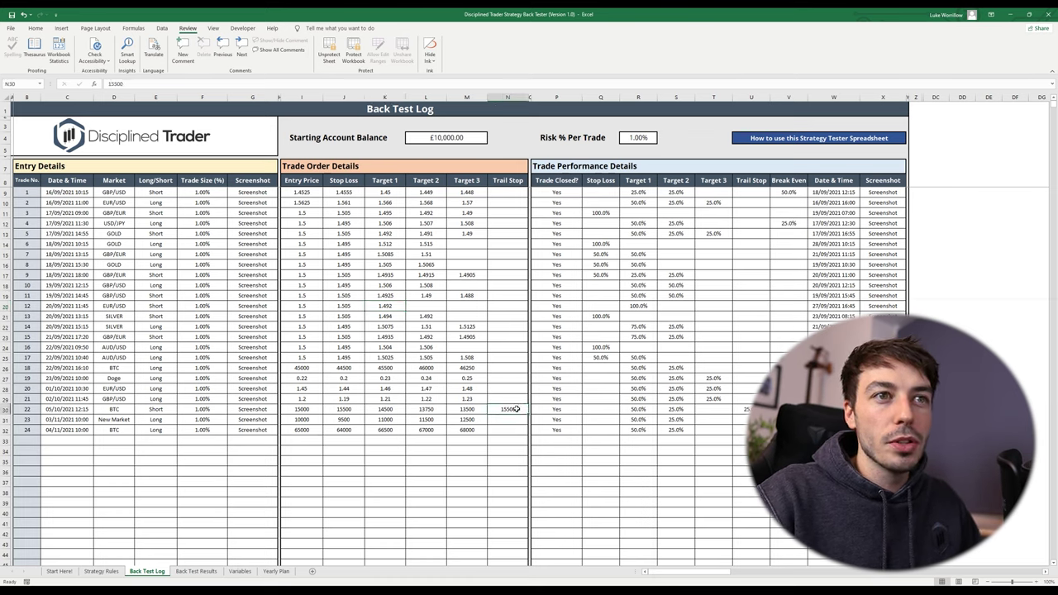
click(746, 410)
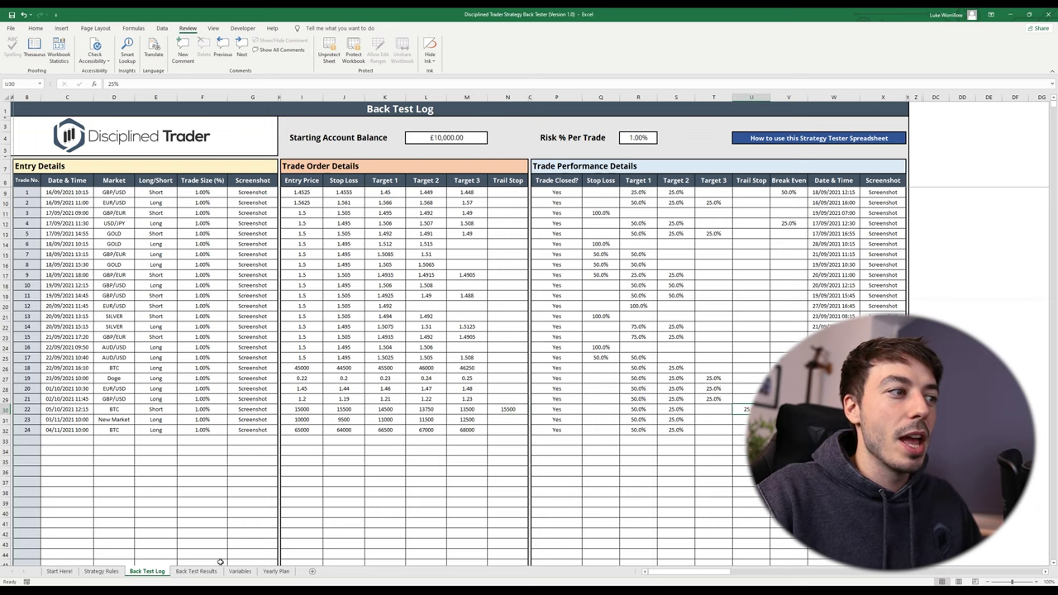
Enter 66000 as trade 24's Trail Stop and view the updated Back Test Results summary
click(197, 572)
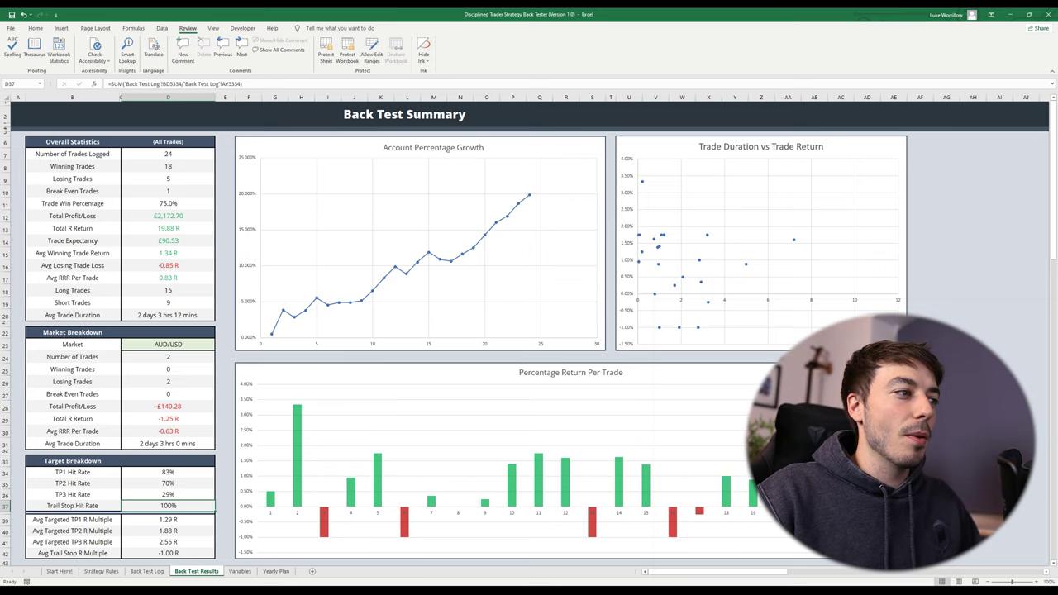
click(146, 571)
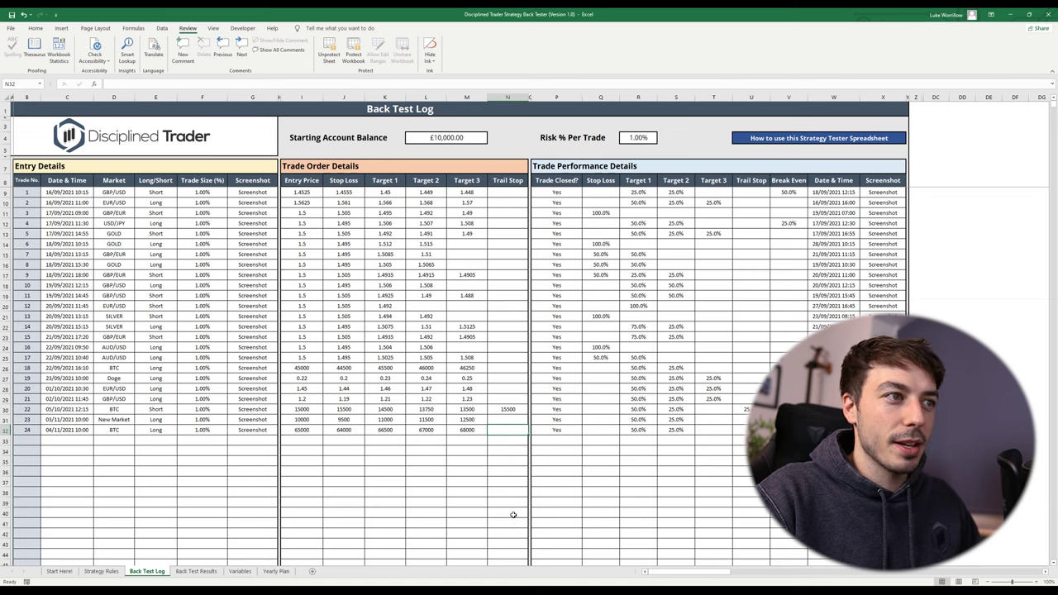
text(66000)
key(Return)
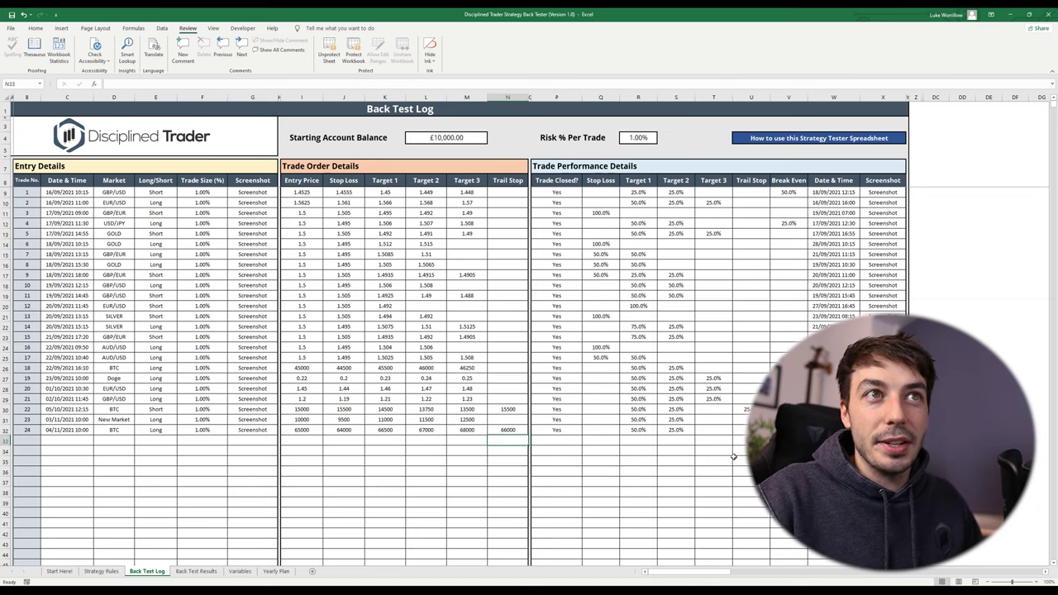
click(744, 430)
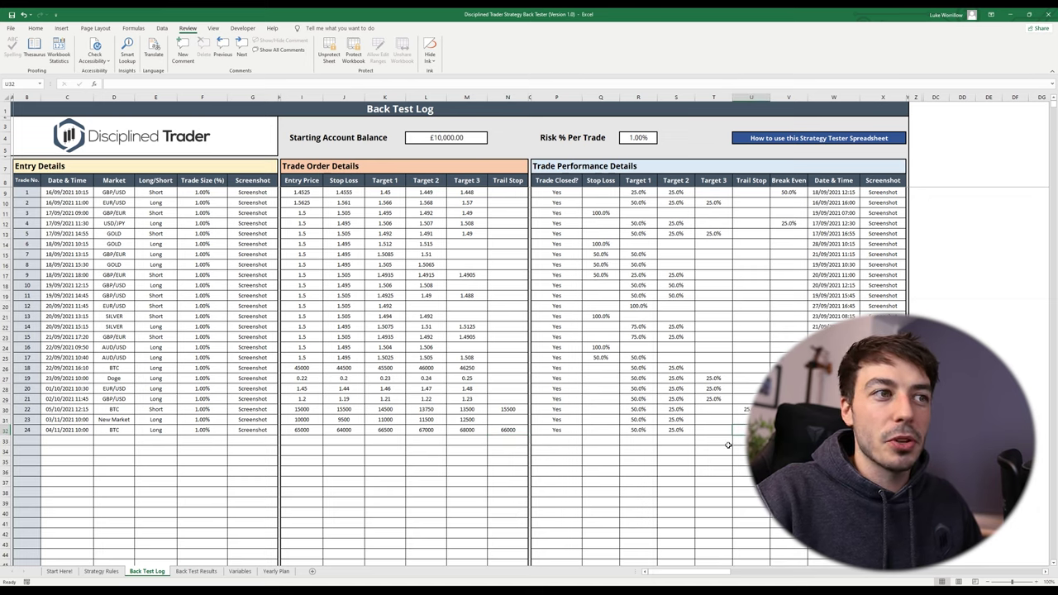
click(196, 572)
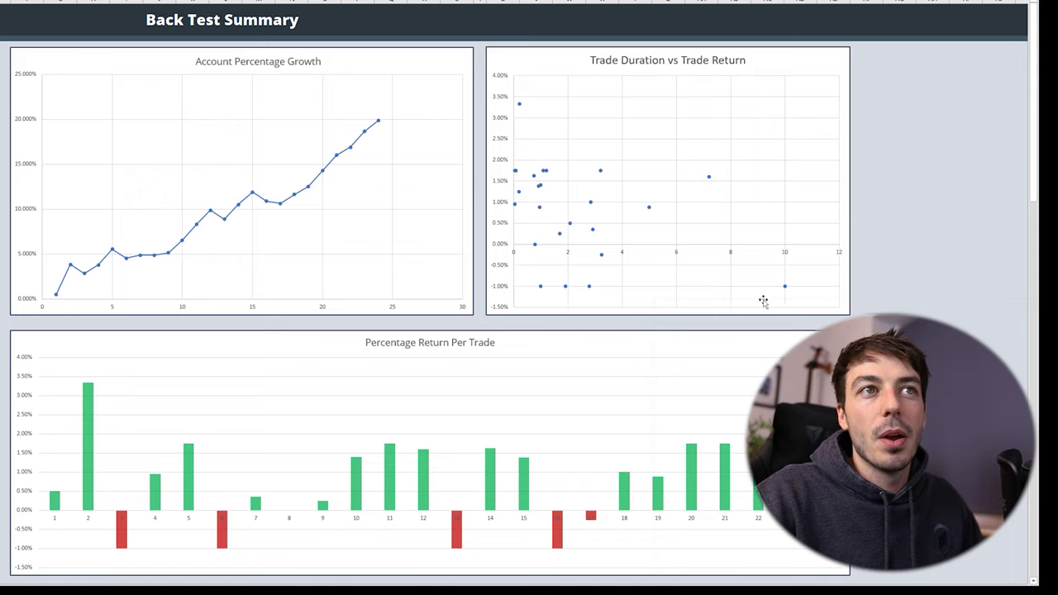
Read the results chart data point values, then go to the Back Test Variables sheet
mouse_move(649, 213)
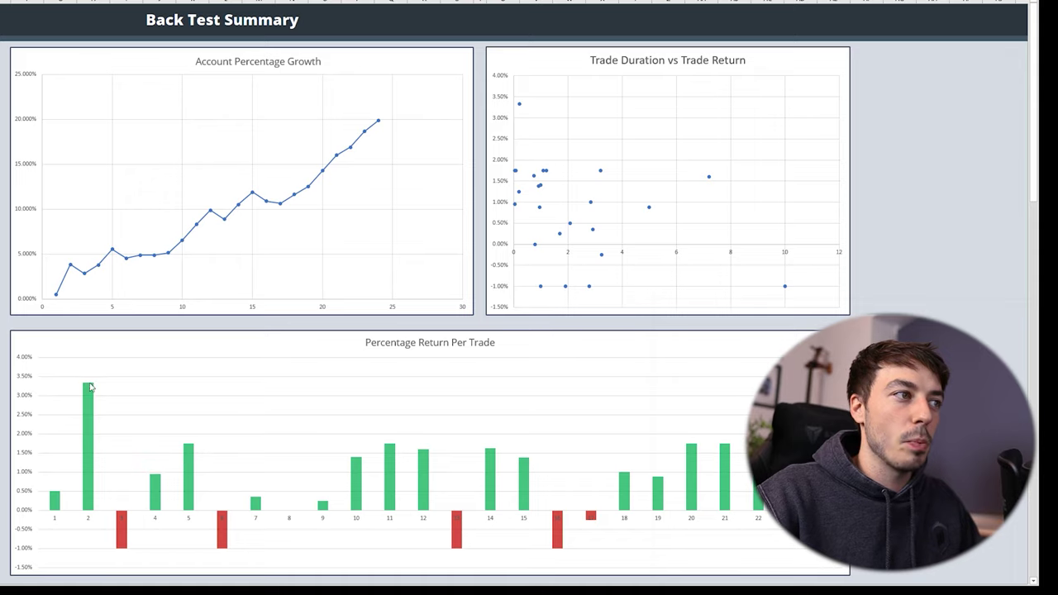
mouse_move(89, 387)
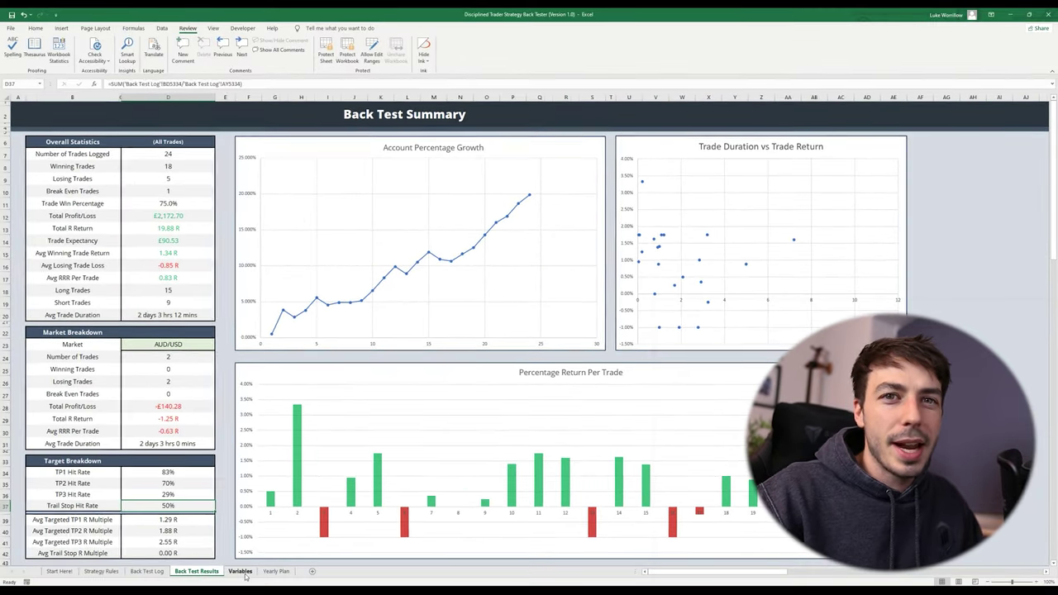
click(241, 571)
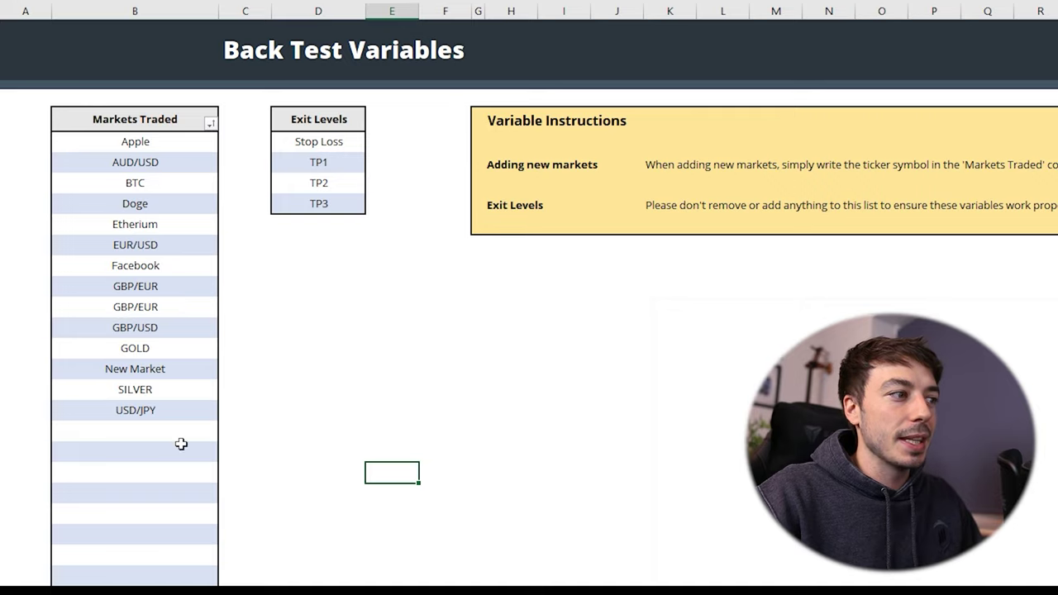
Check the existing market choices in the Back Test Log and the results Market Breakdown dropdowns
key(ctrl+Page_Up)
scroll(220, 424, down, 3)
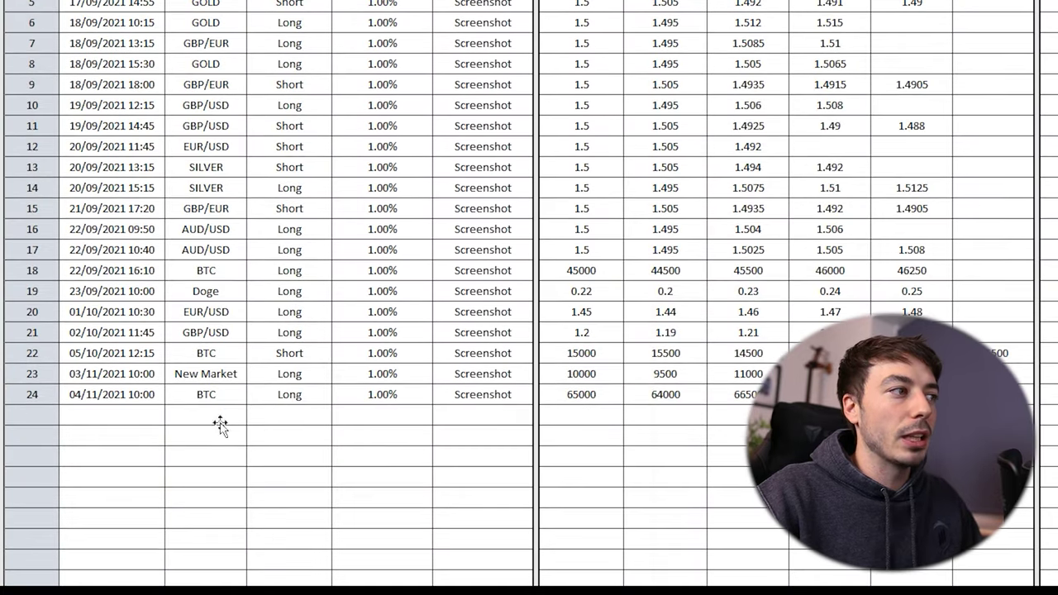
click(220, 424)
click(254, 417)
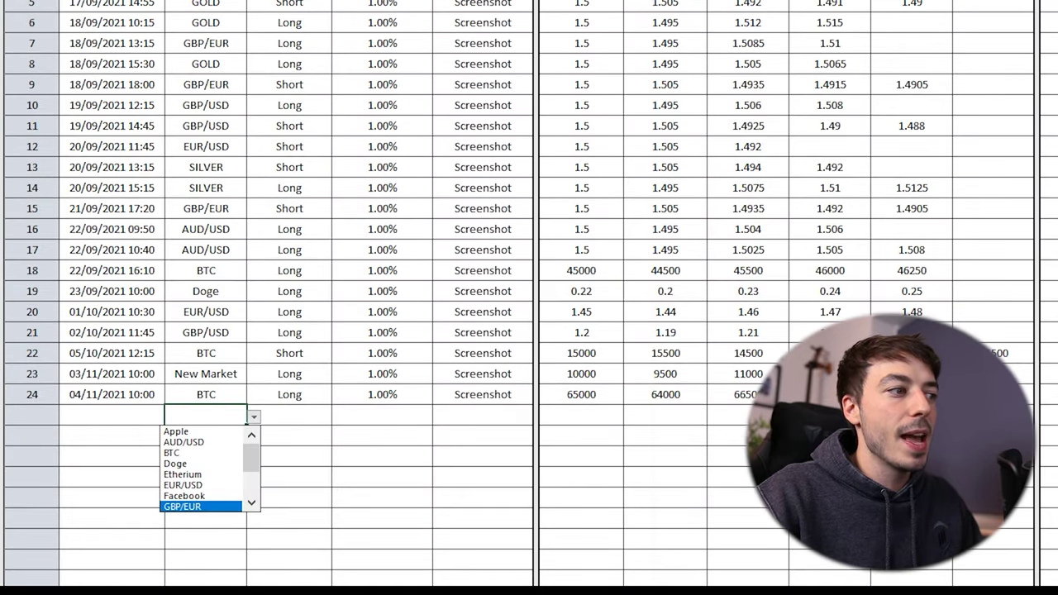
key(Escape)
key(ctrl+Page_Down)
click(416, 226)
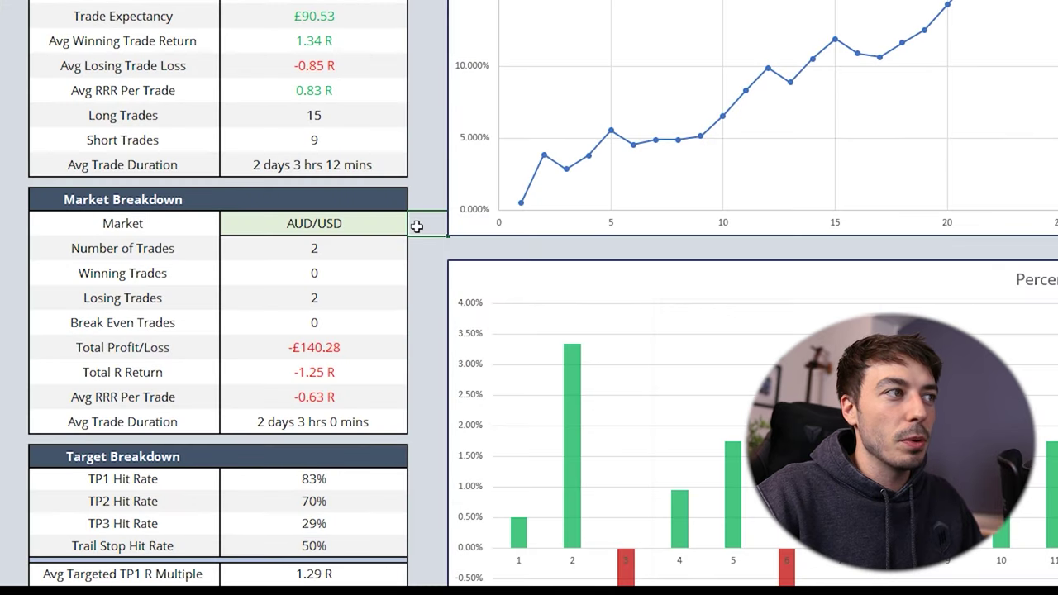
click(404, 225)
click(415, 228)
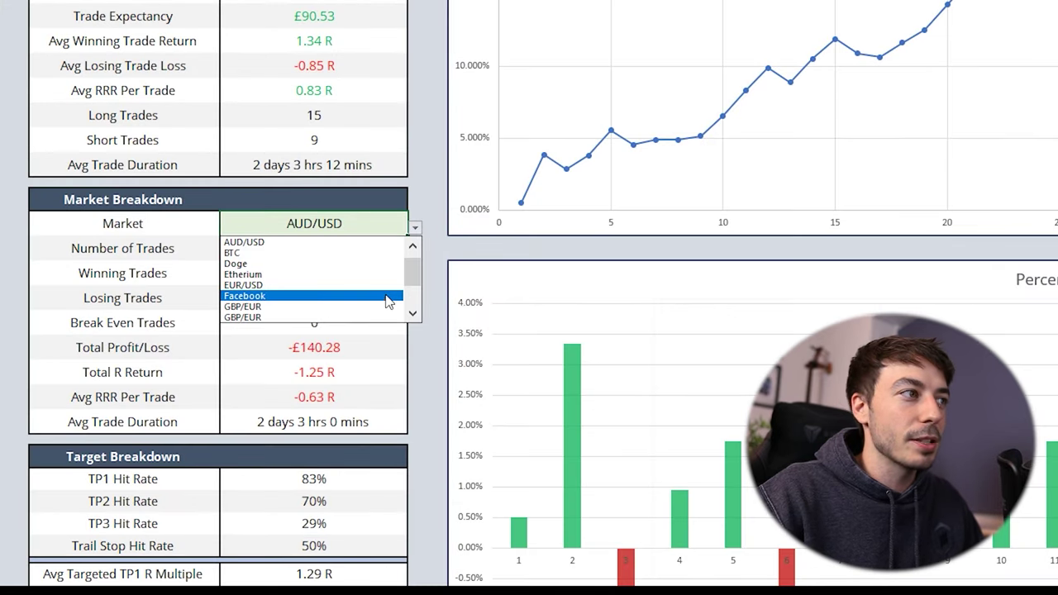
key(Escape)
scroll(384, 402, up, 1)
Add EUR/JPY below USD/JPY in the Markets Traded list
key(ctrl+Page_Up)
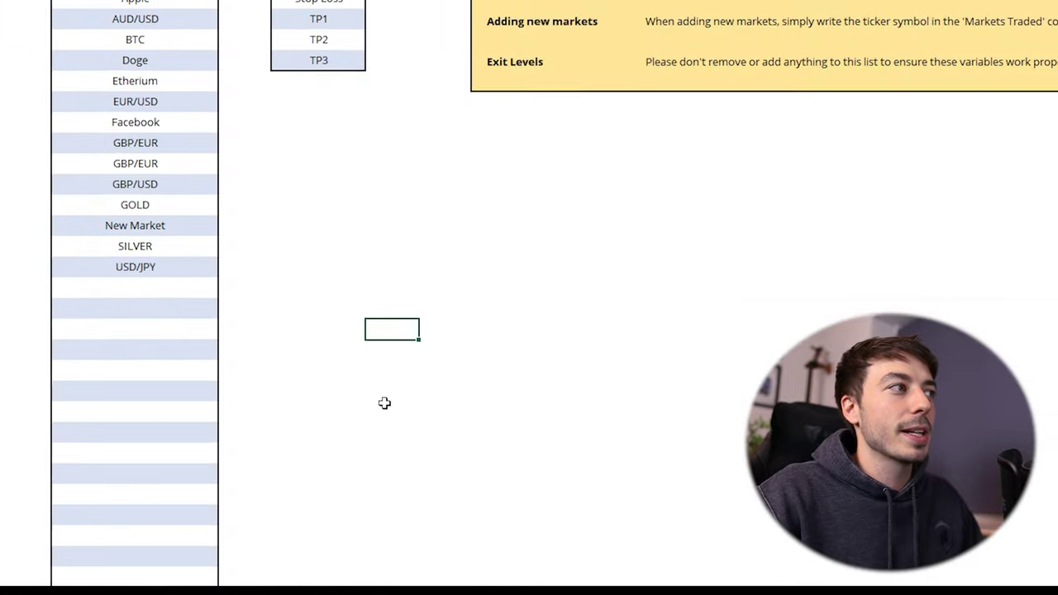
scroll(182, 411, up, 3)
click(181, 436)
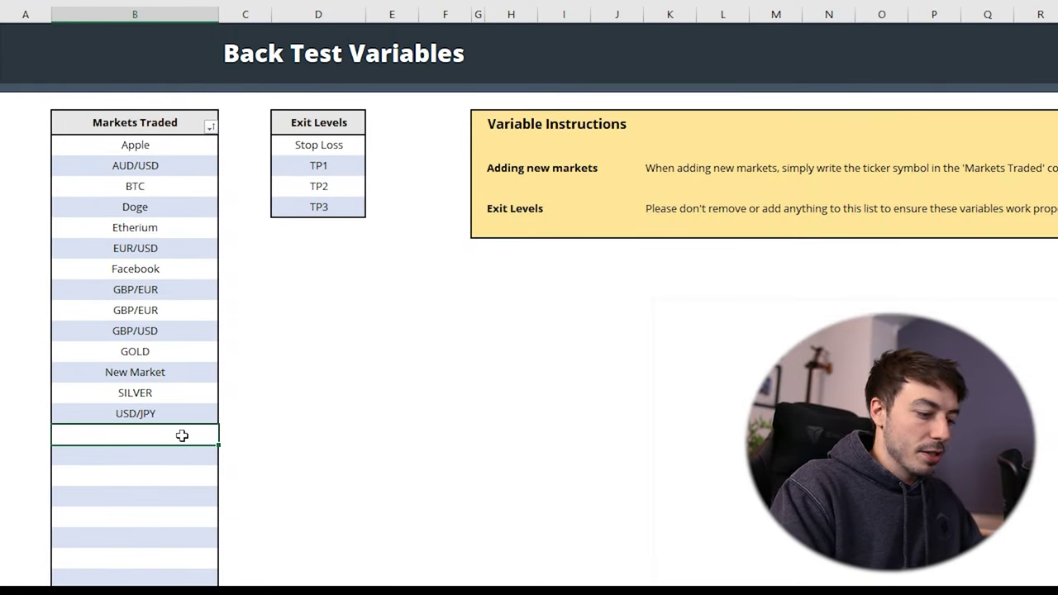
text(EUR/)
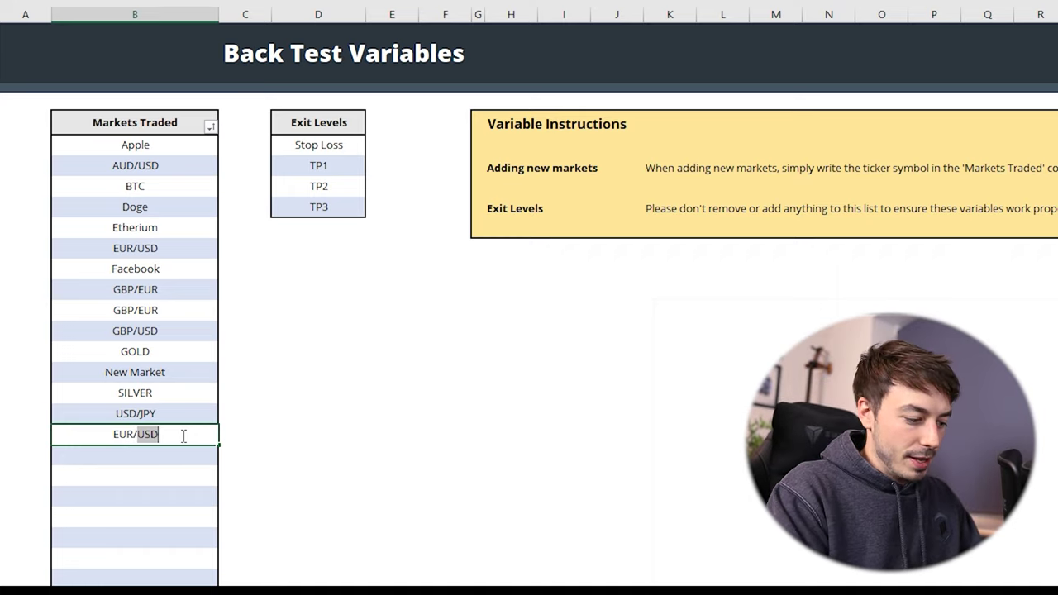
text(JPY)
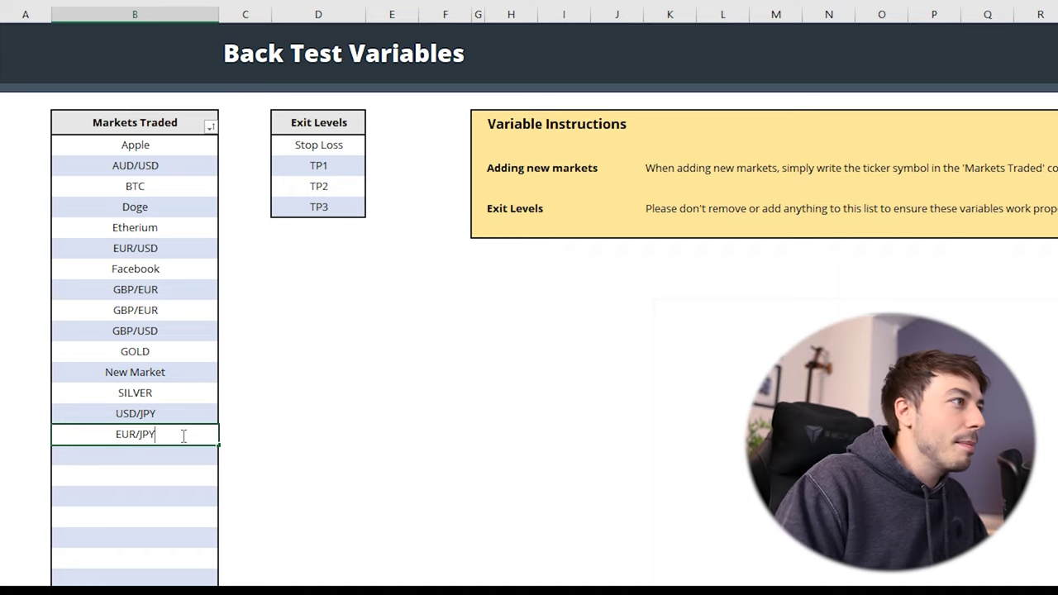
key(Return)
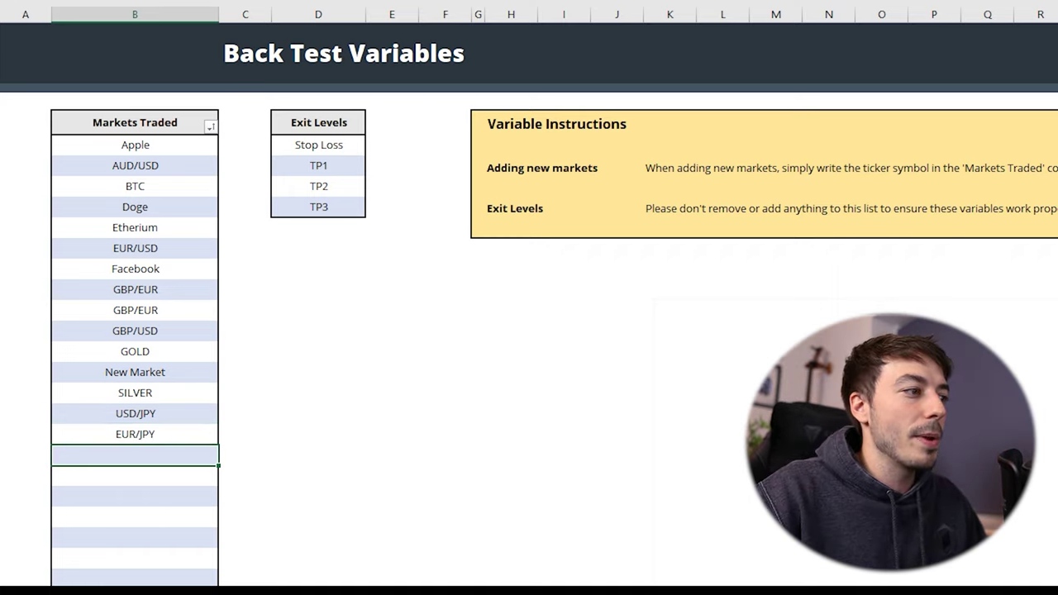
Confirm EUR/JPY appears in the Back Test Log's Market dropdown
click(272, 583)
scroll(252, 414, down, 5)
click(206, 321)
click(254, 324)
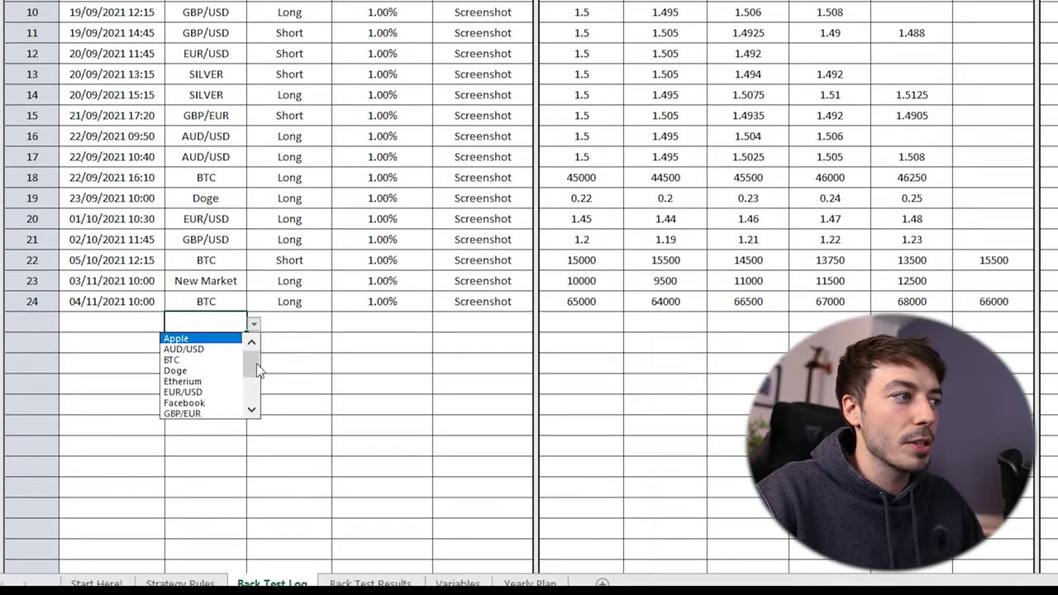
drag(257, 371, 253, 406)
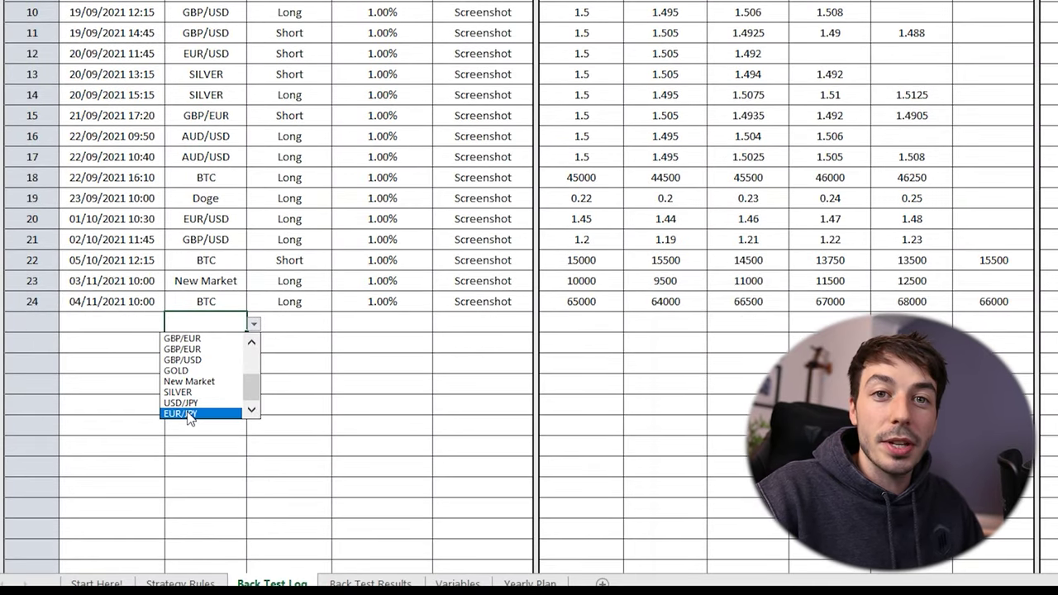
click(457, 583)
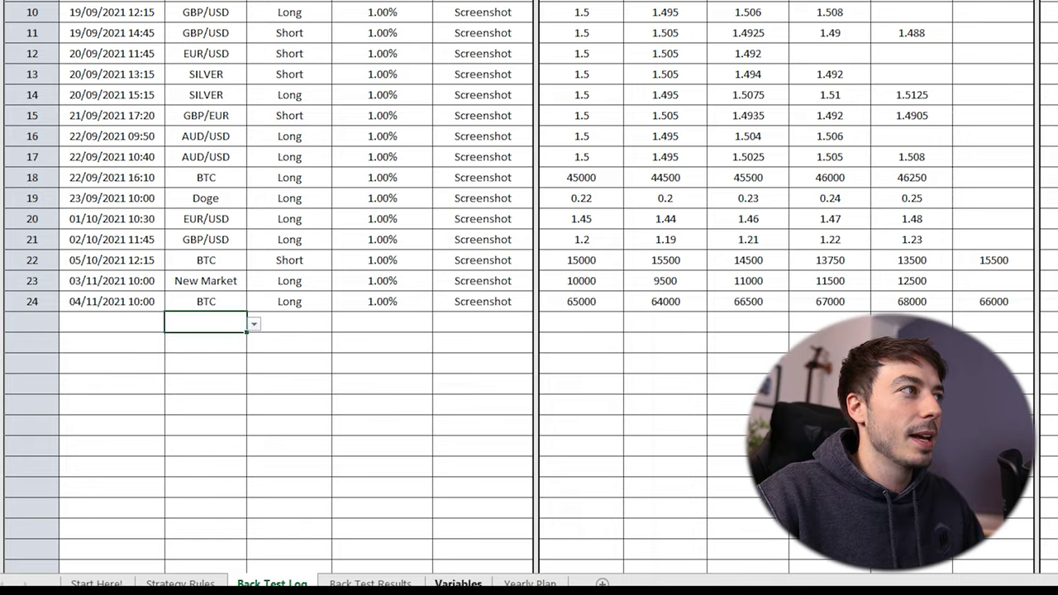
click(457, 583)
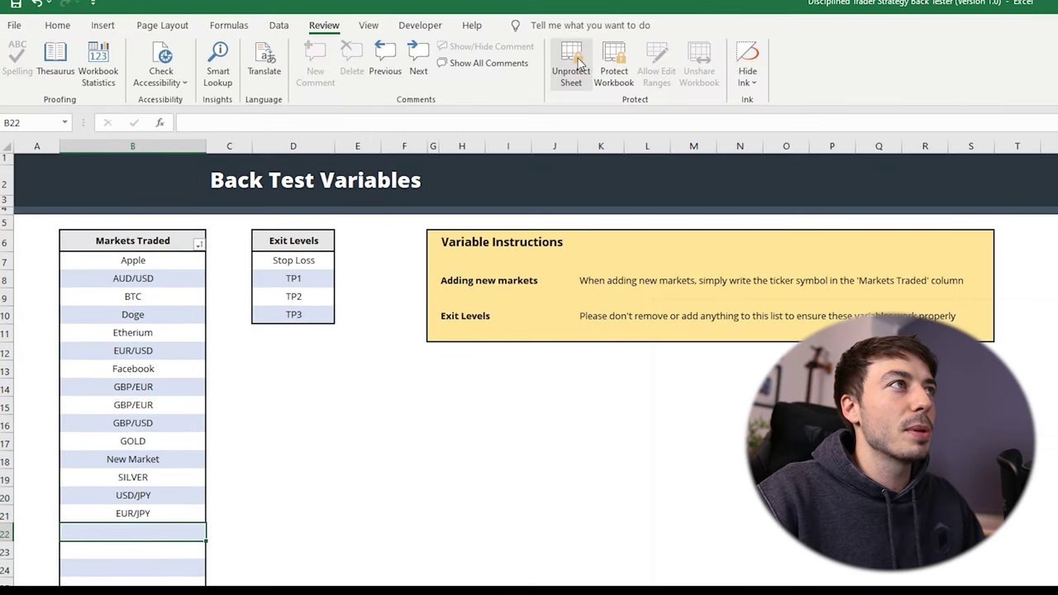
Unprotect the Variables sheet, sort Markets Traded alphabetically, and protect the sheet again
click(565, 62)
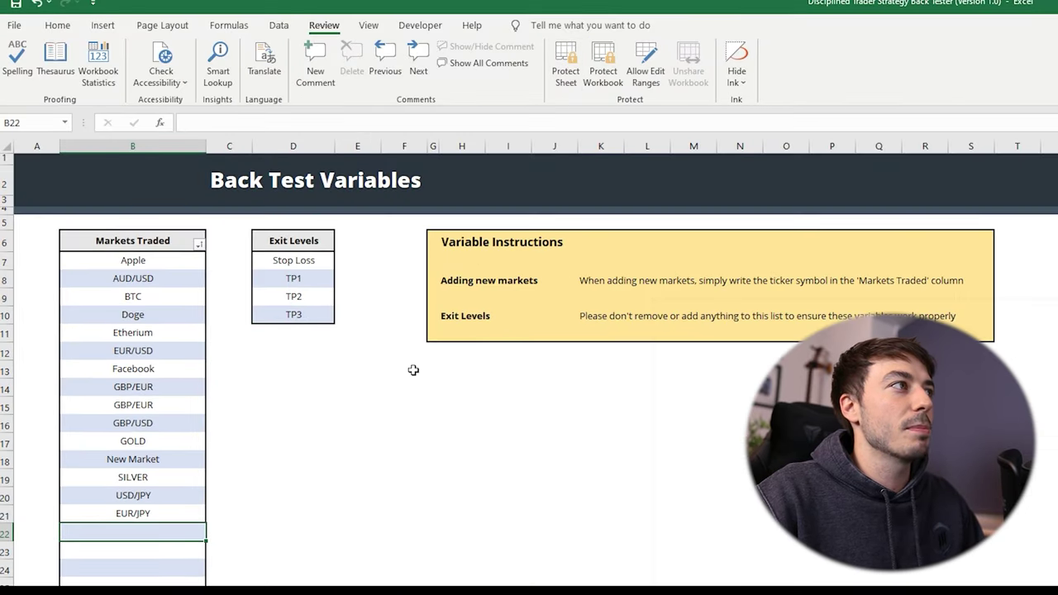
click(199, 244)
click(67, 263)
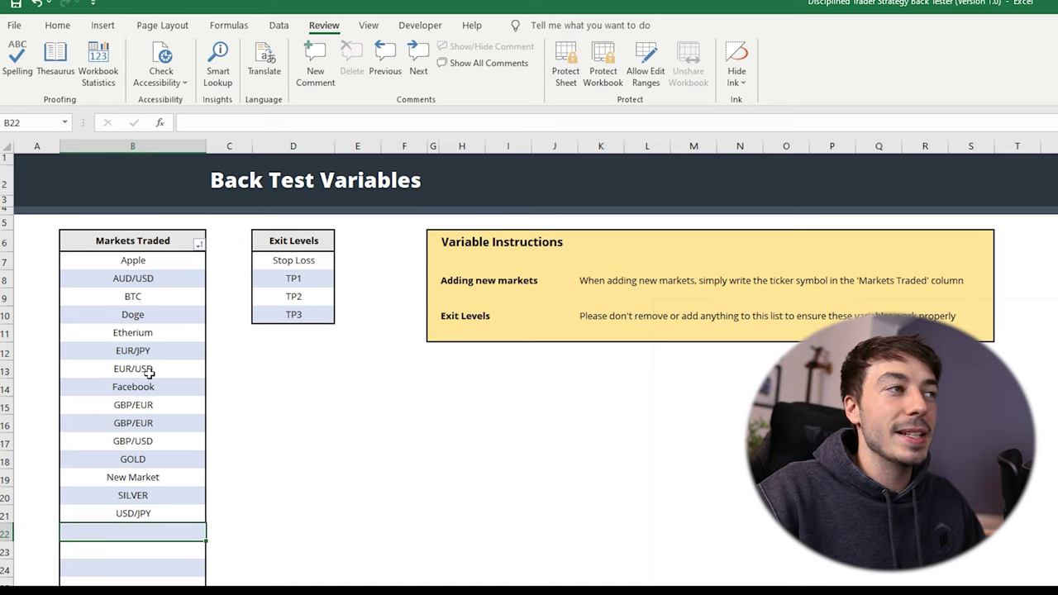
click(566, 62)
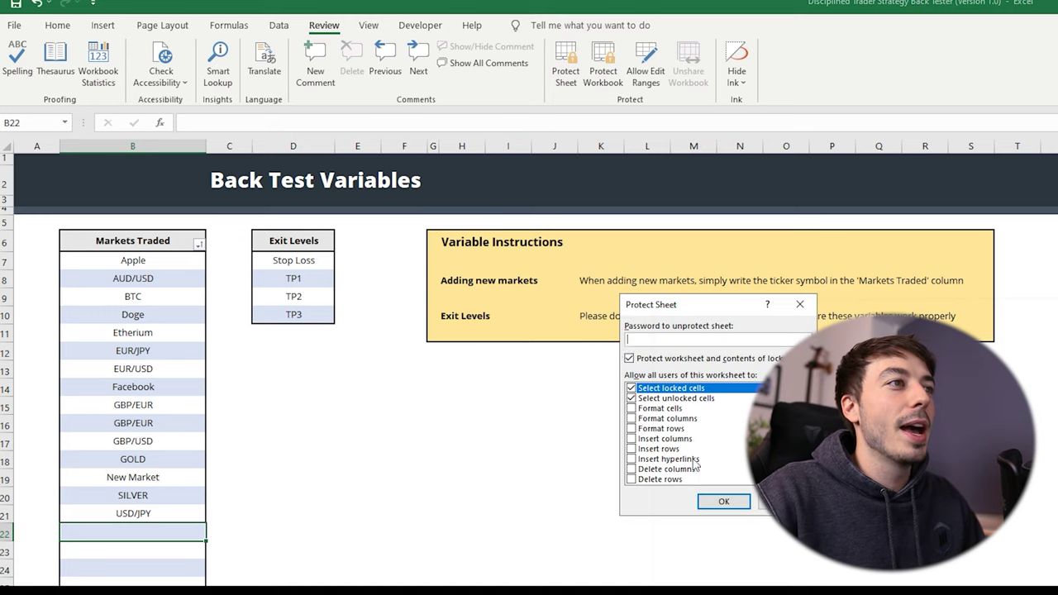
click(723, 501)
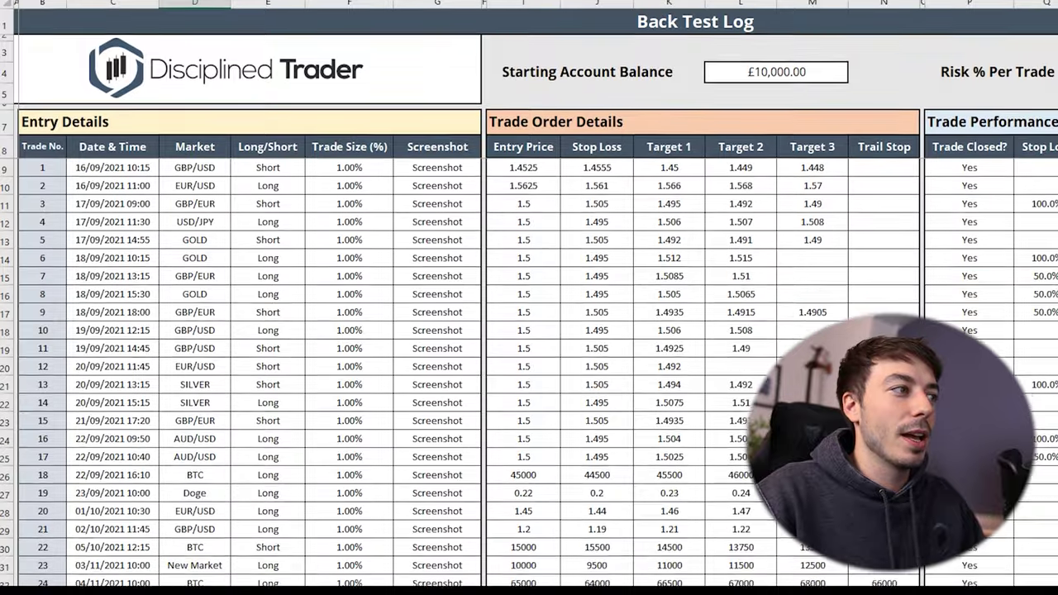
Check the sorted market choices in the Back Test Log, then move to the Yearly Plan sheet
scroll(237, 423, down, 4)
click(194, 376)
click(236, 378)
scroll(236, 423, down, 1)
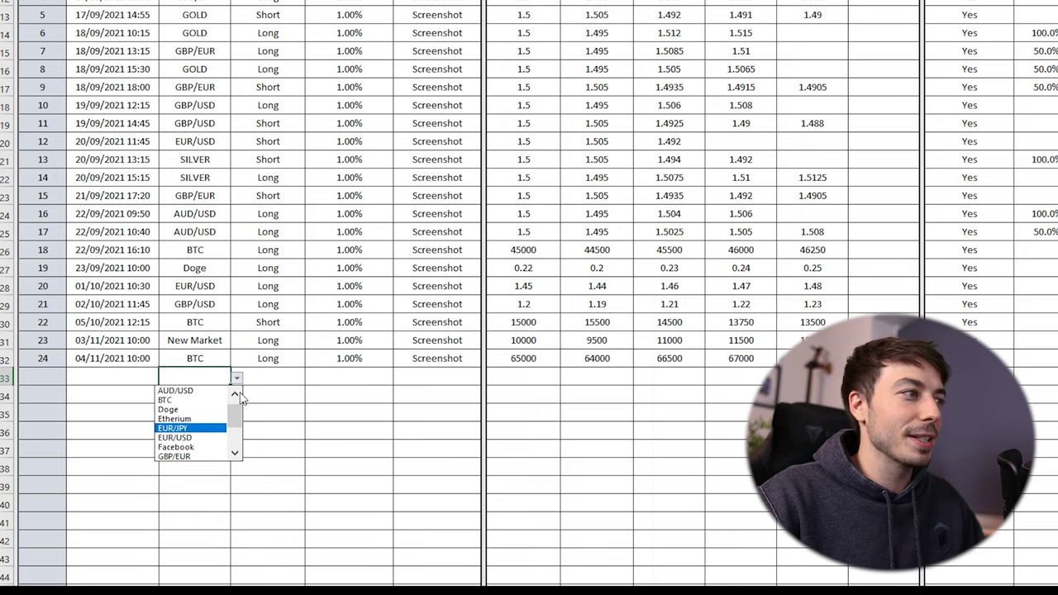
key(Escape)
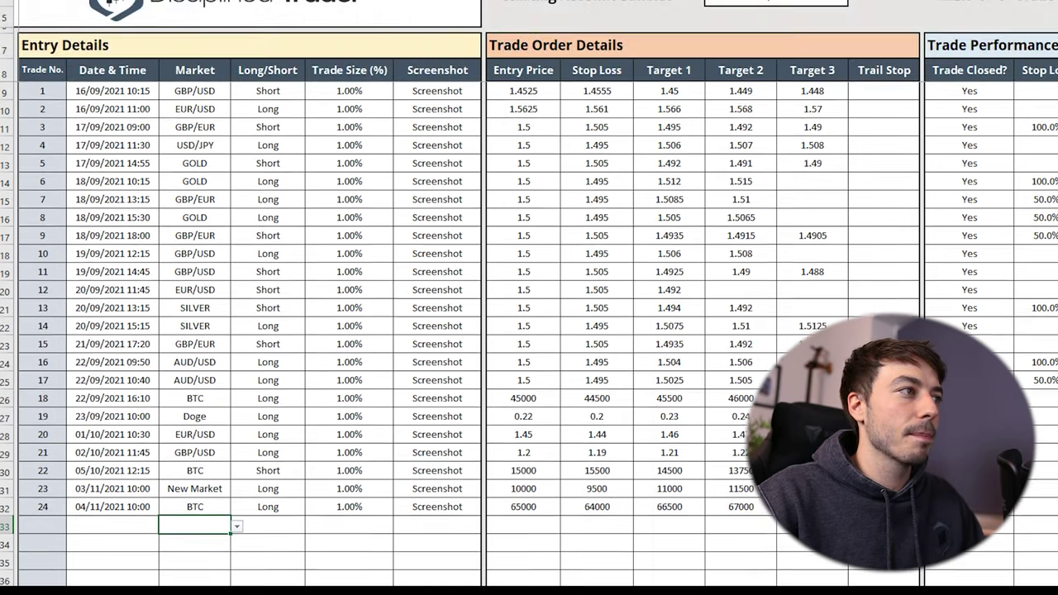
click(276, 579)
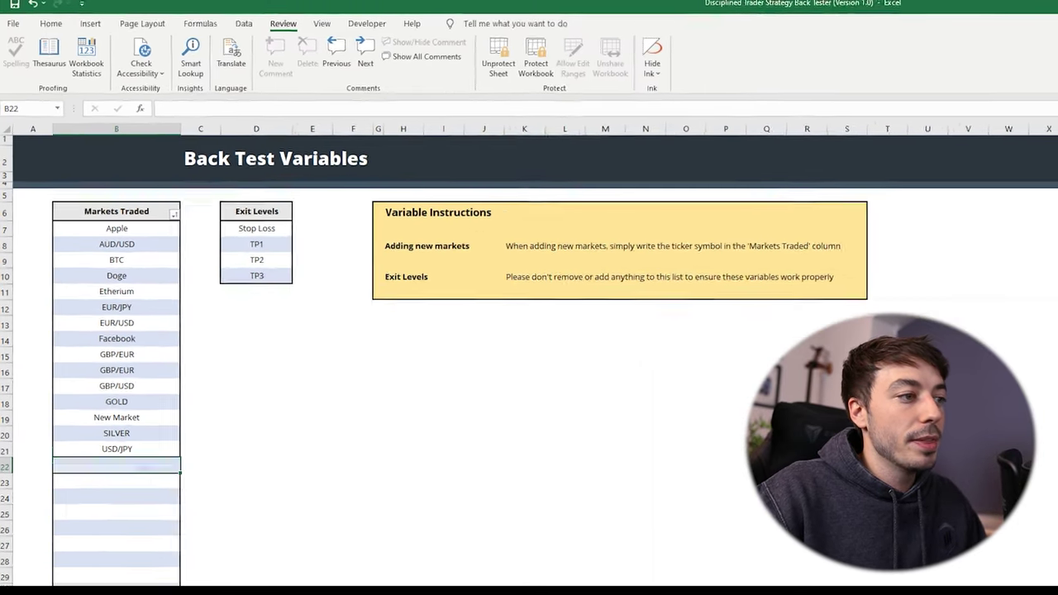
key(ctrl+Page_Down)
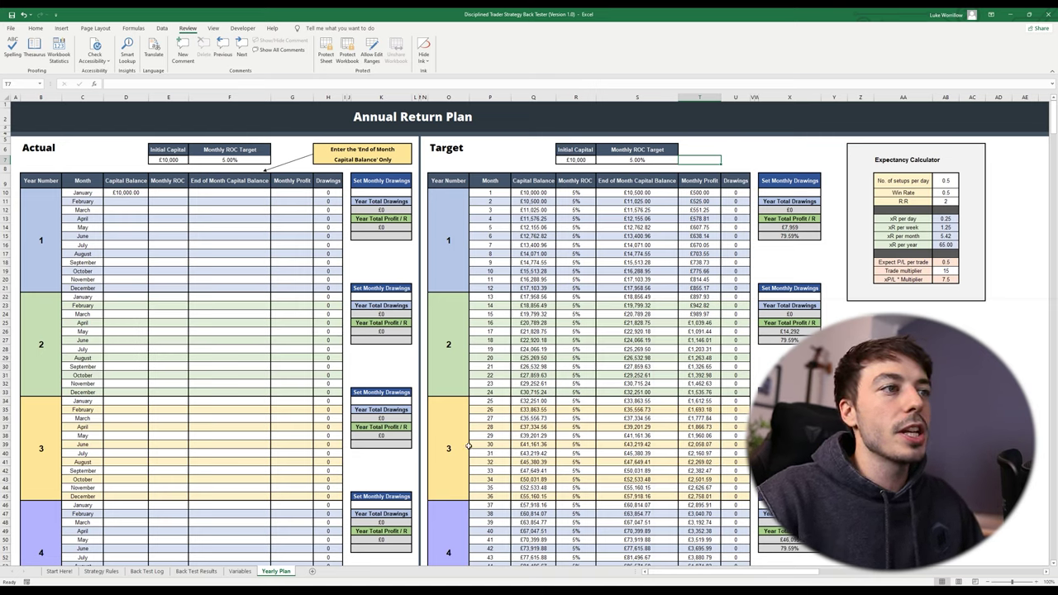
scroll(420, 449, down, 1)
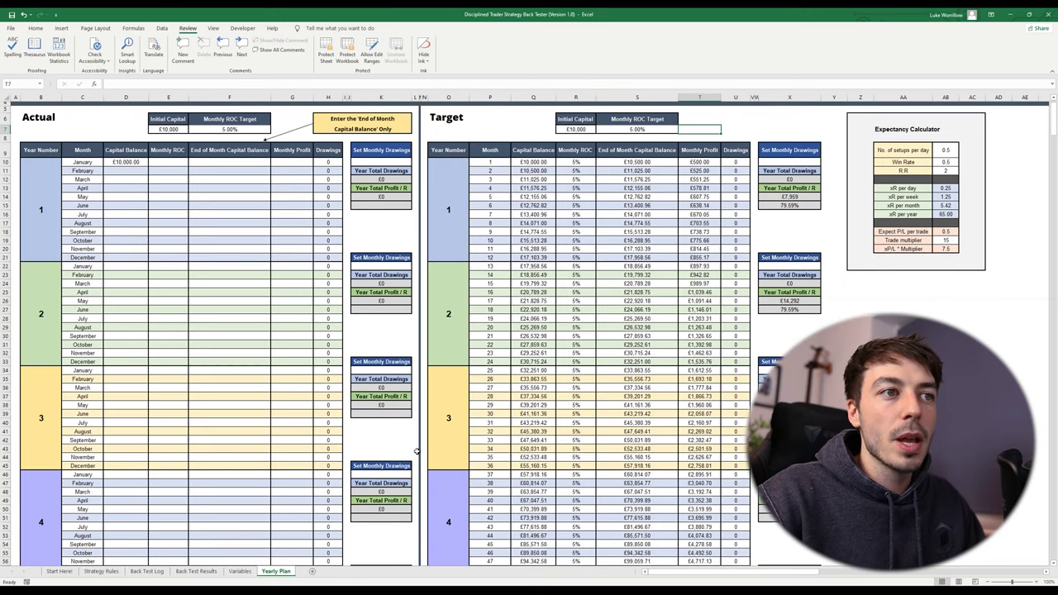
scroll(417, 450, down, 6)
scroll(416, 448, up, 6)
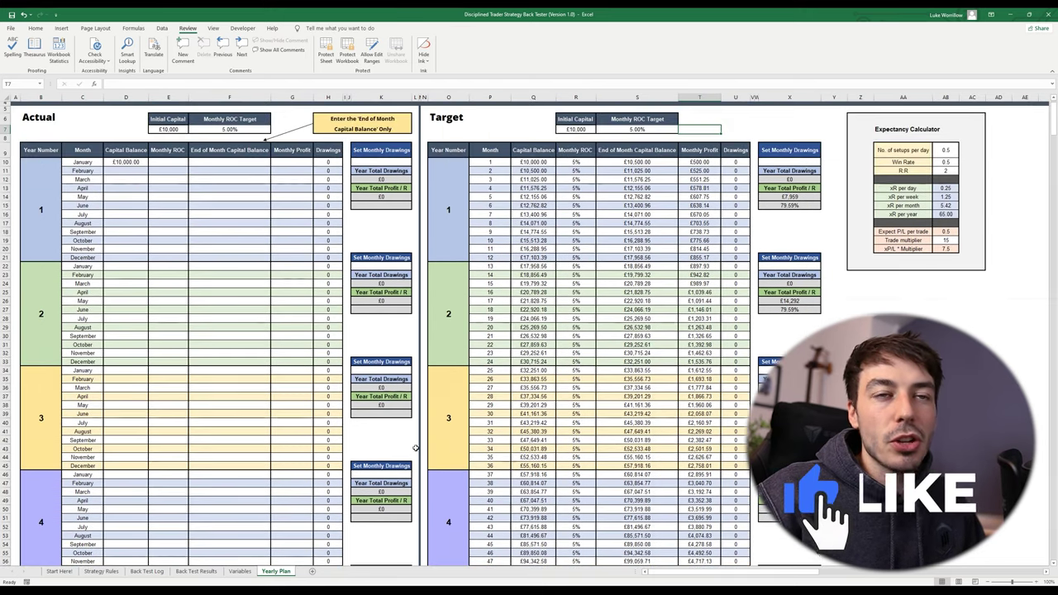
scroll(415, 448, up, 1)
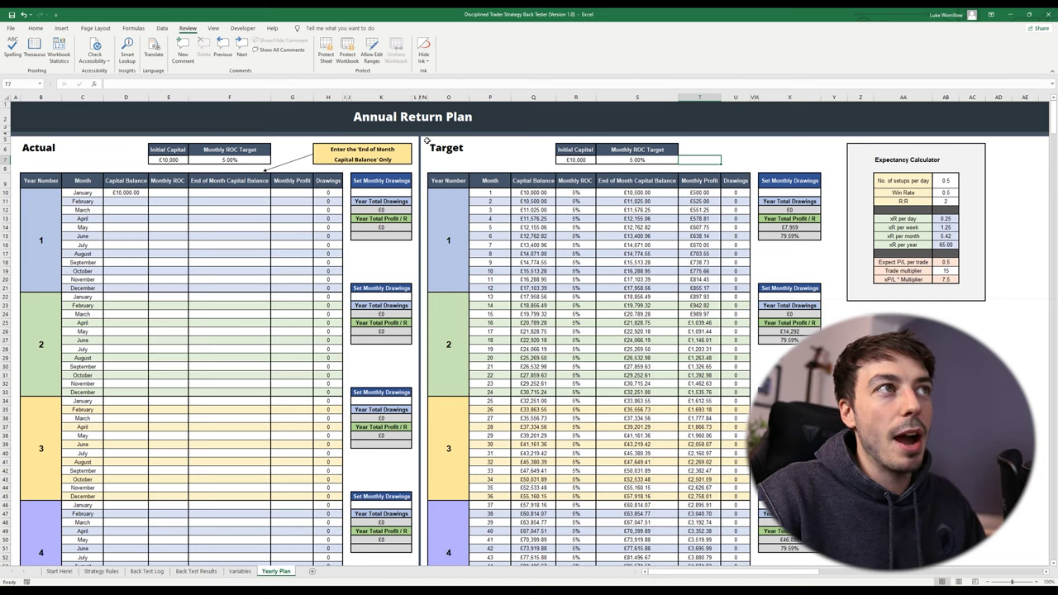
drag(427, 140, 495, 150)
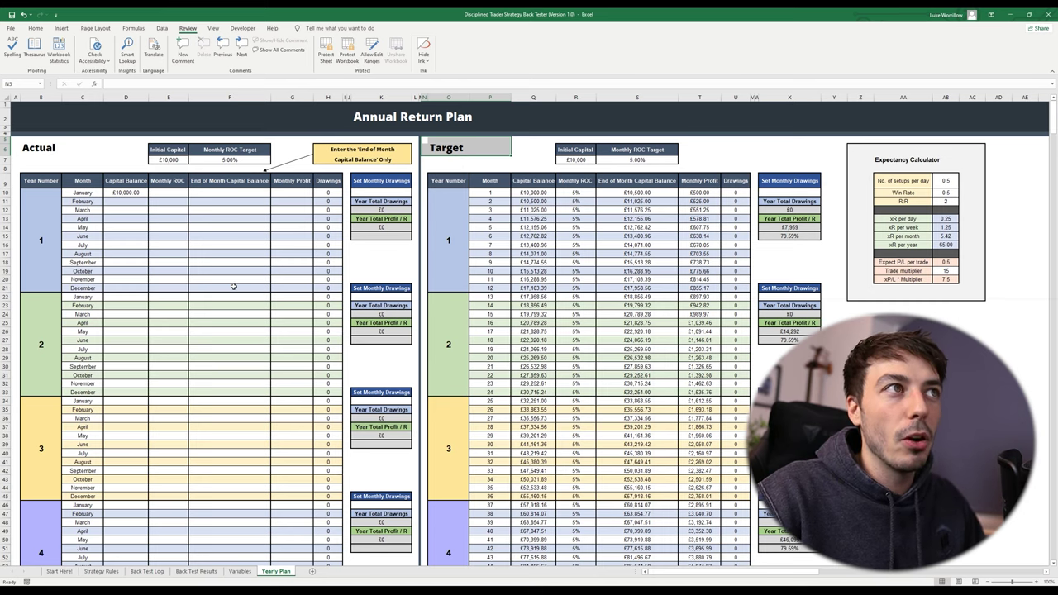
click(521, 150)
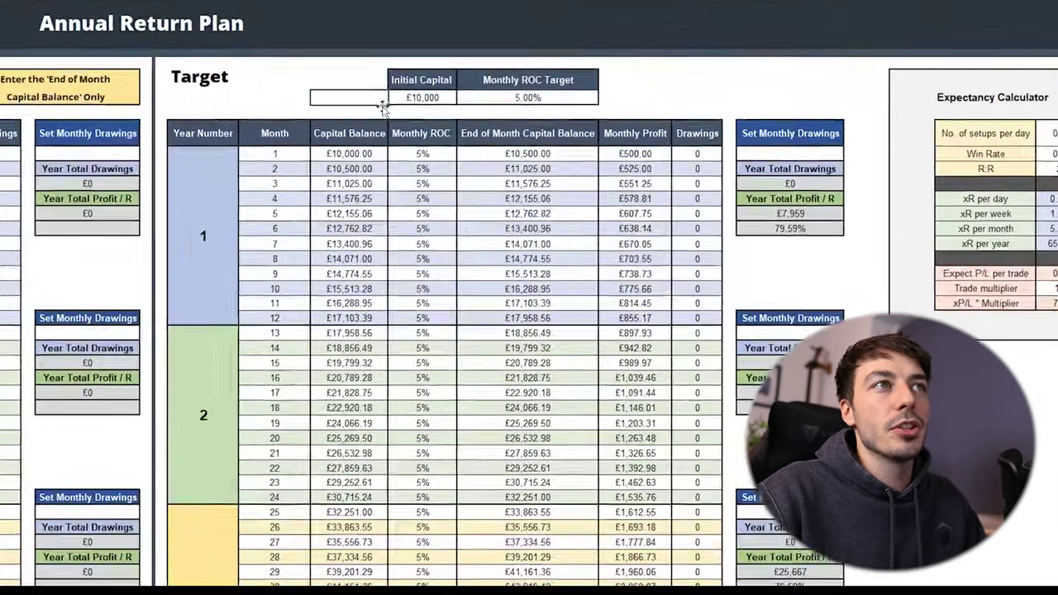
click(506, 130)
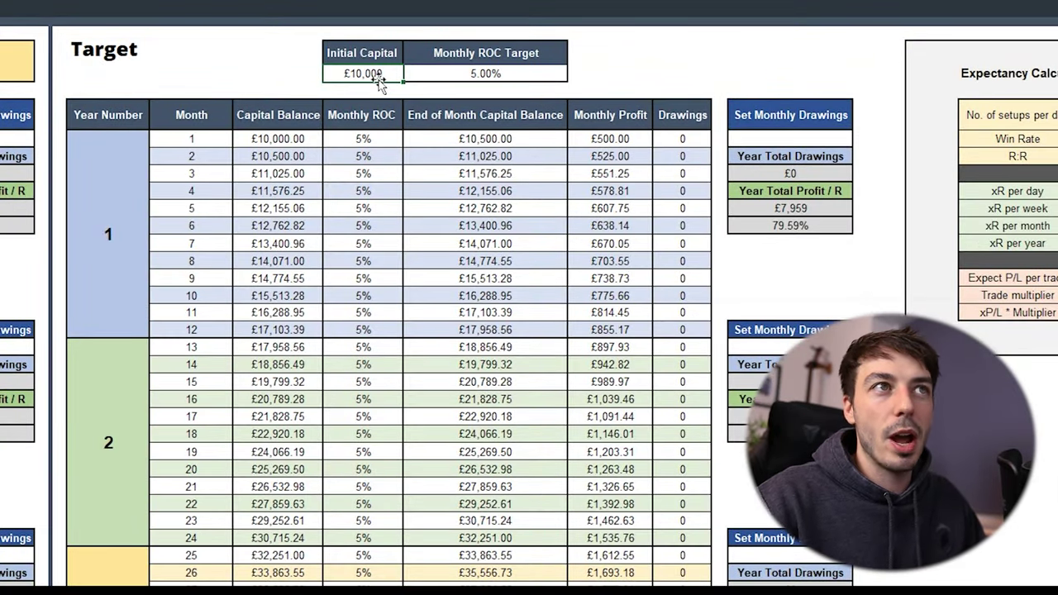
click(476, 75)
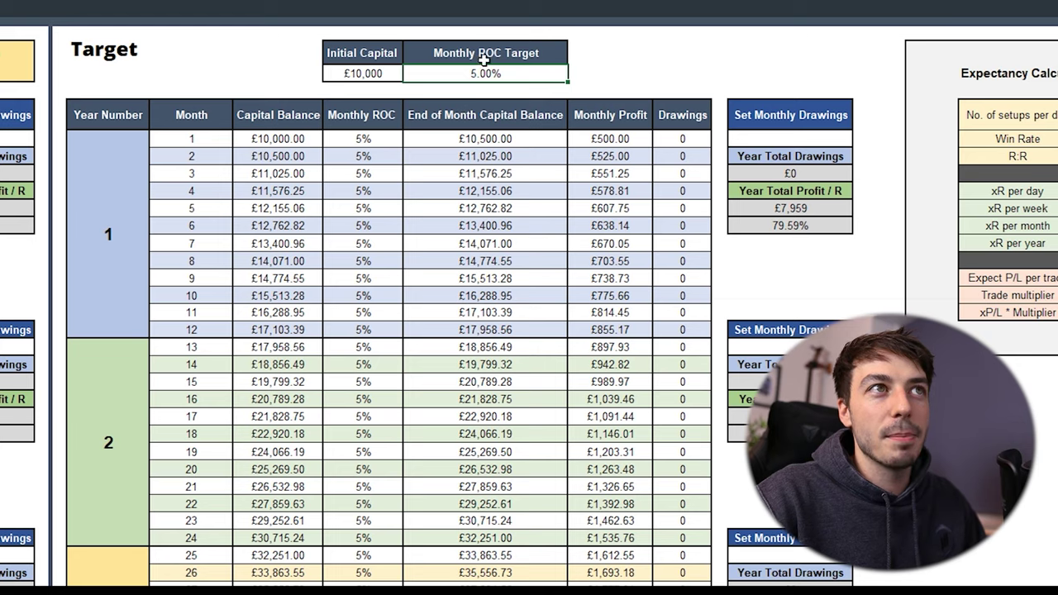
click(293, 139)
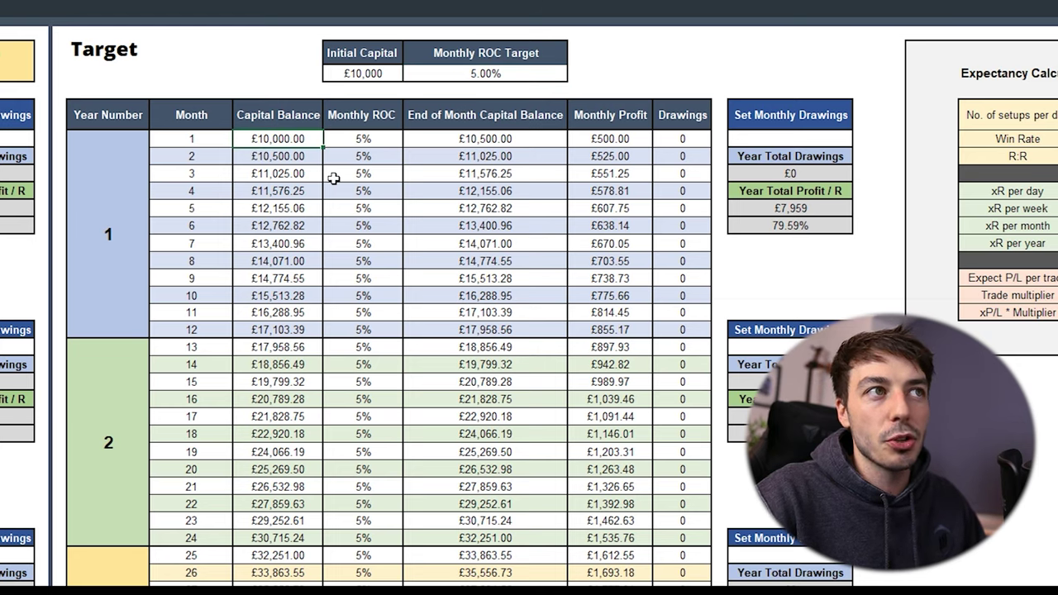
scroll(325, 256, down, 1)
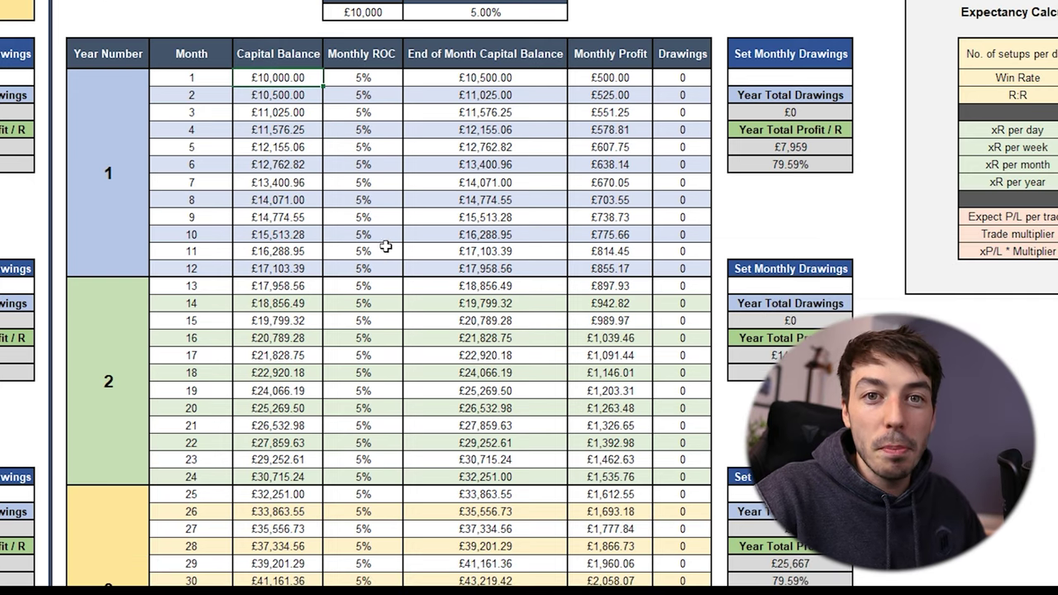
scroll(389, 246, down, 5)
scroll(392, 250, up, 6)
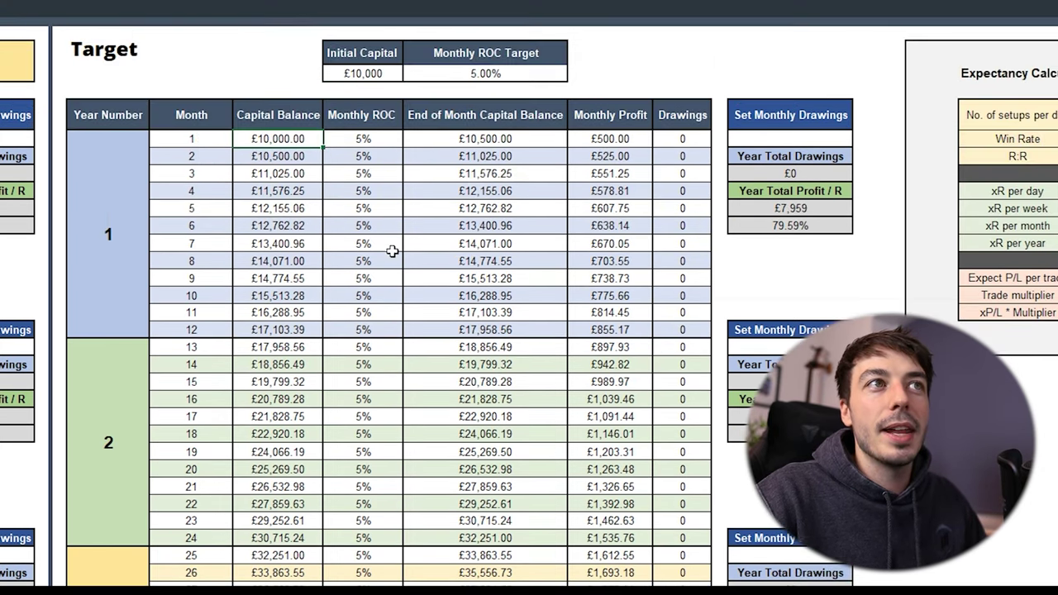
click(498, 139)
key(Down)
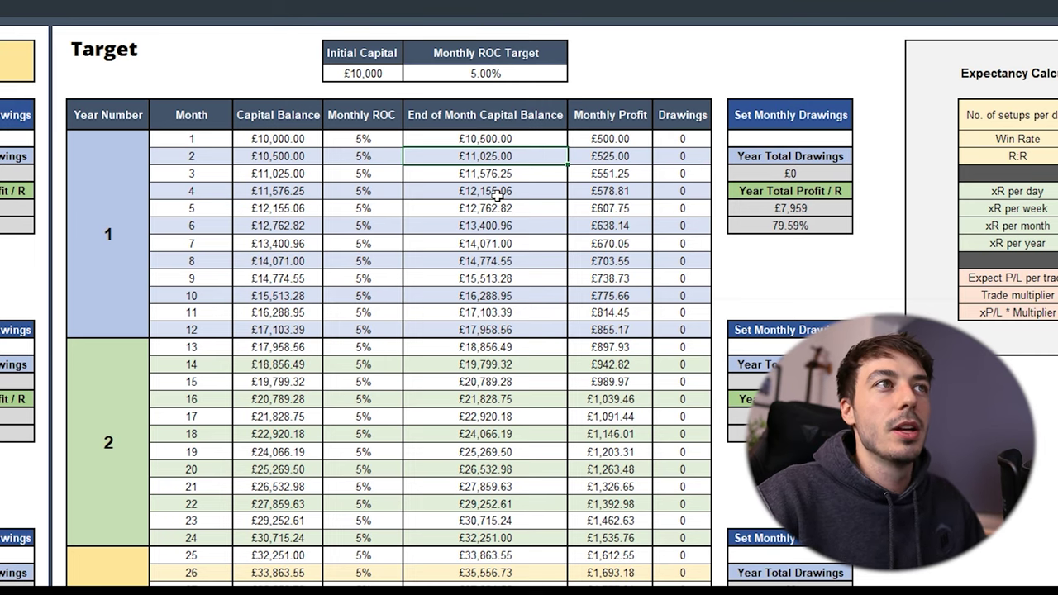
click(298, 141)
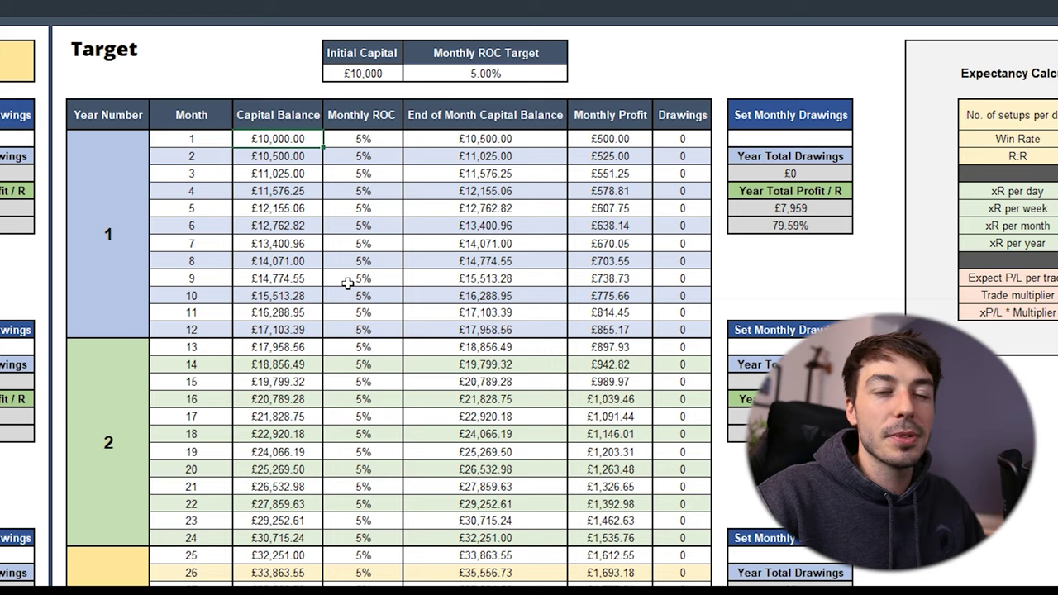
click(496, 331)
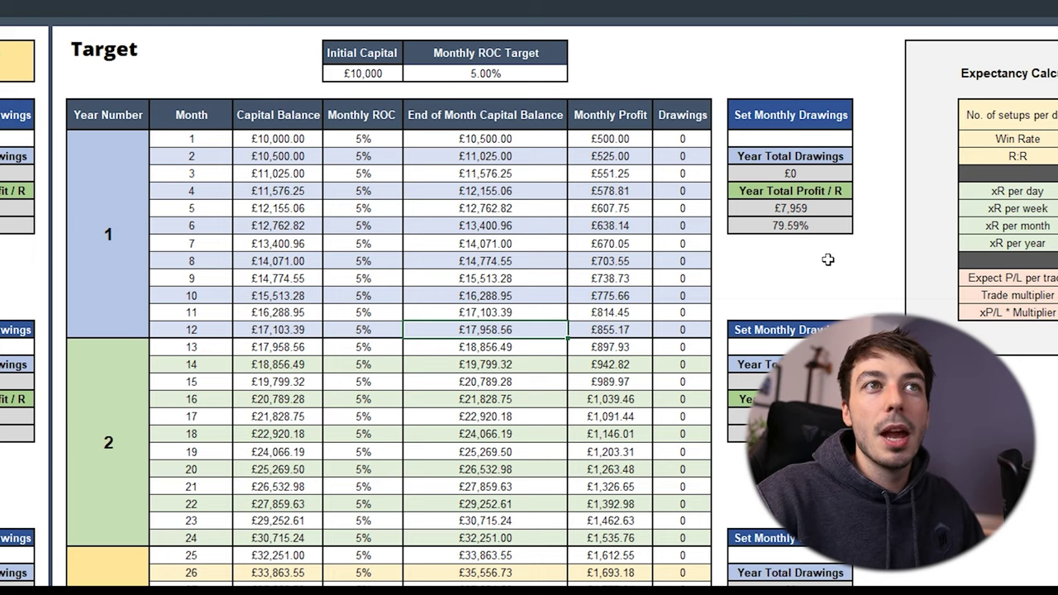
click(835, 230)
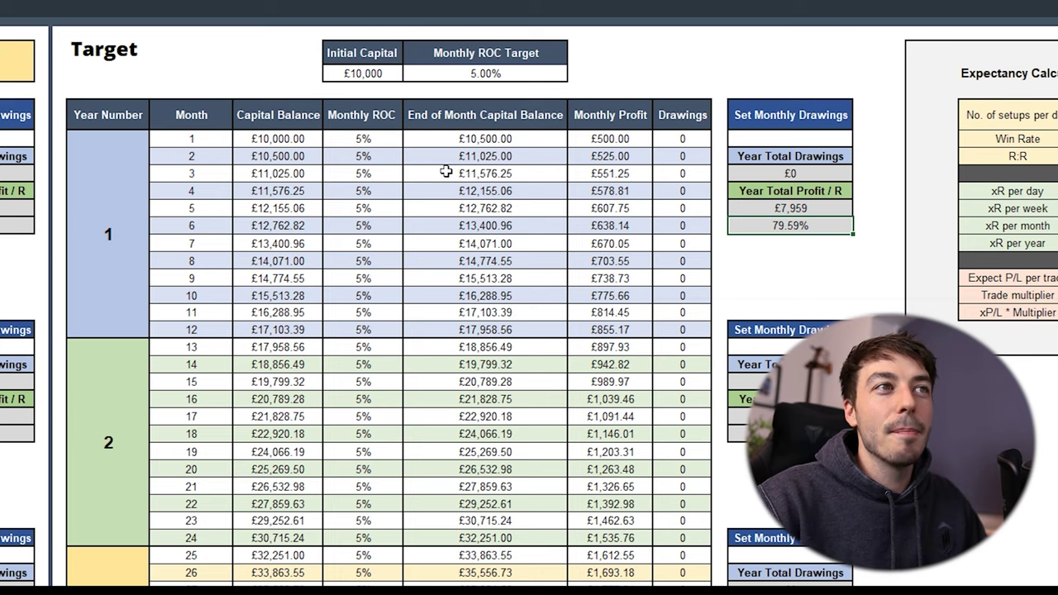
click(683, 139)
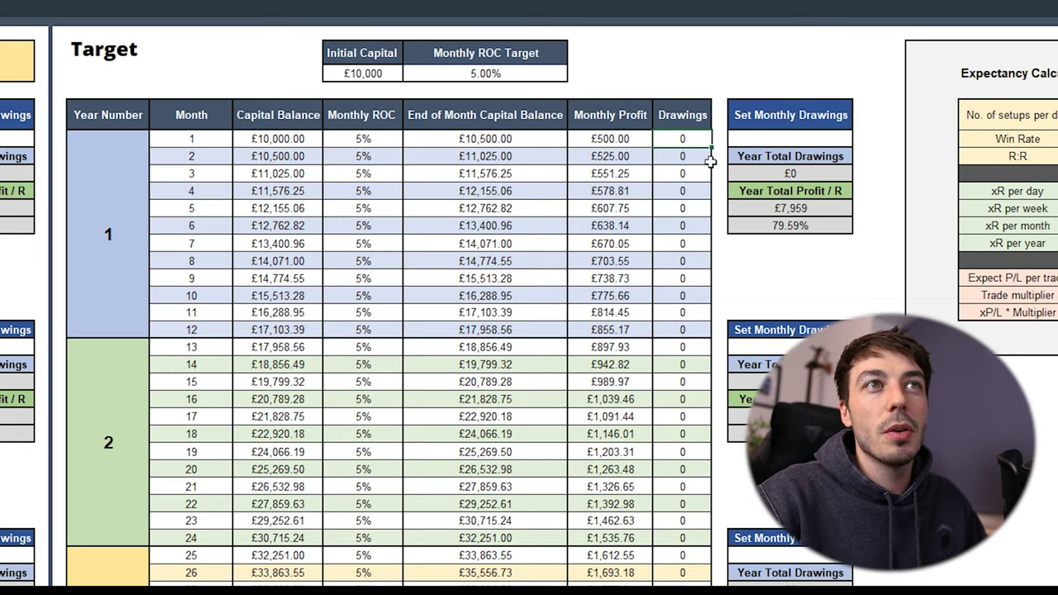
click(781, 140)
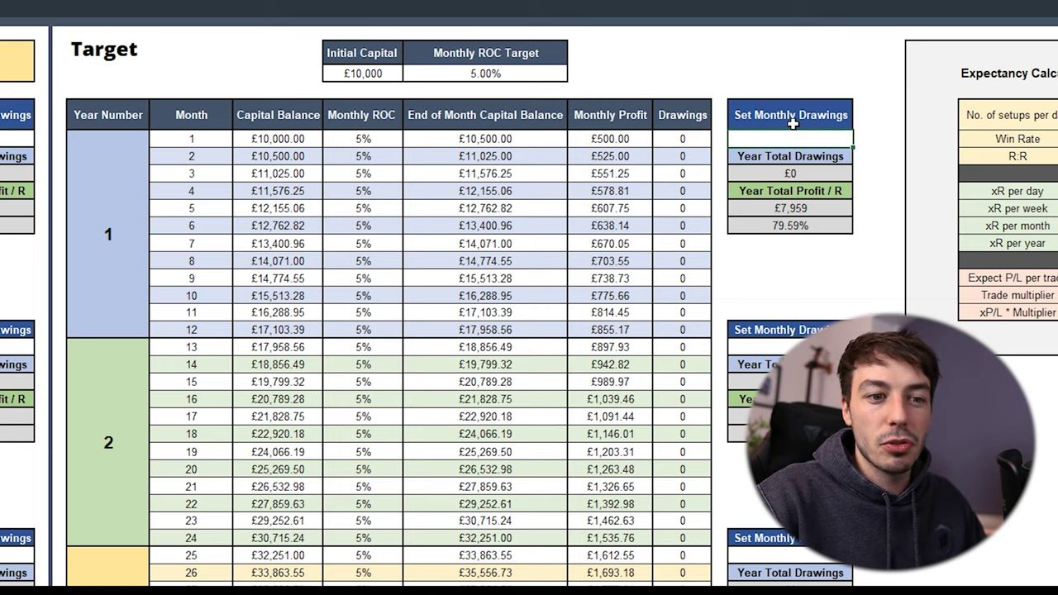
Set monthly drawings to 250 and review month 1's recalculated values and month 2's £10,250 balance
text(250)
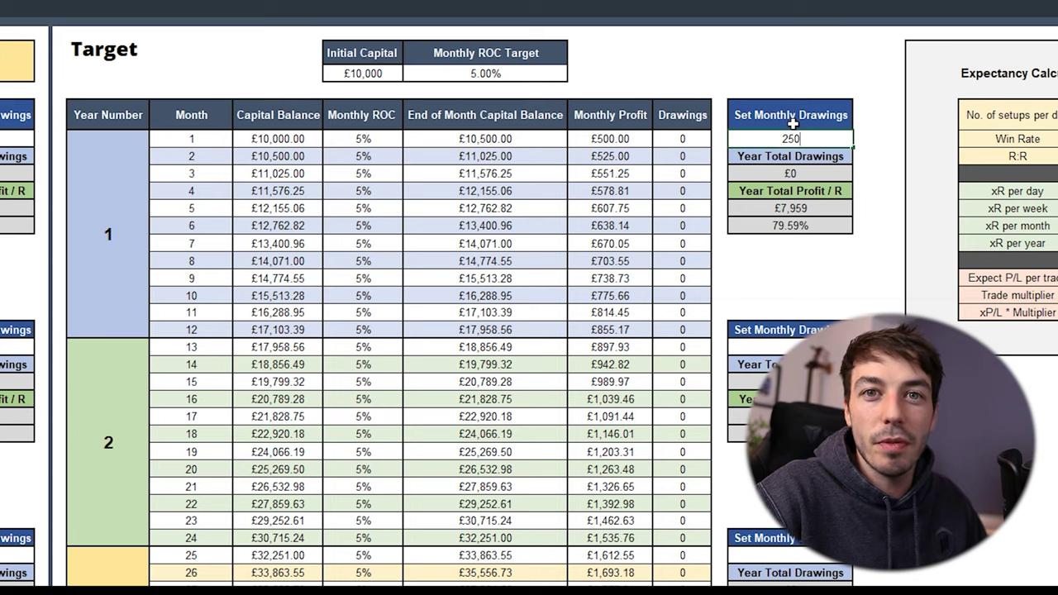
key(Return)
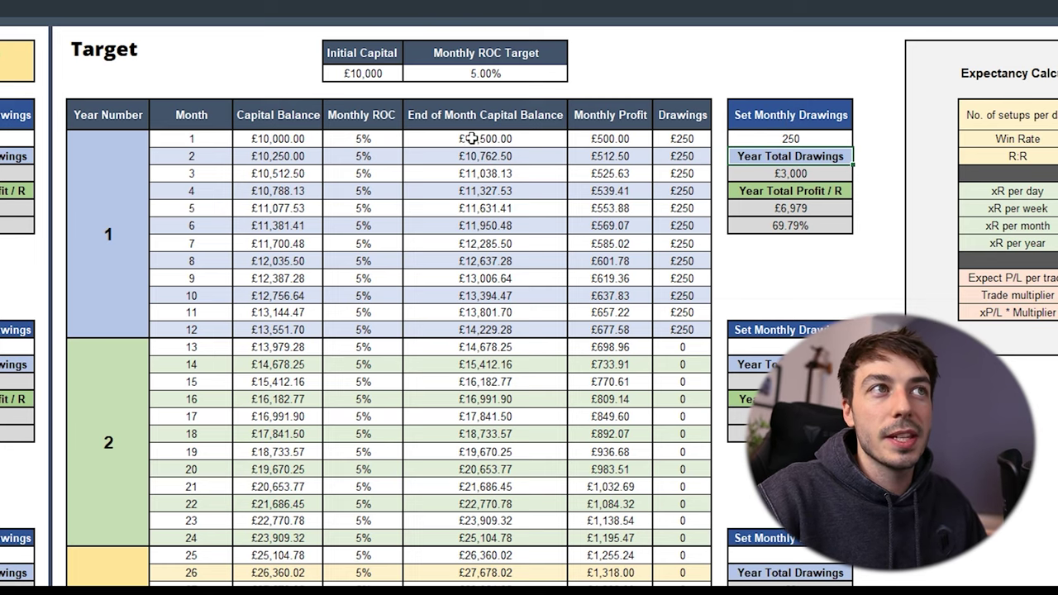
click(262, 139)
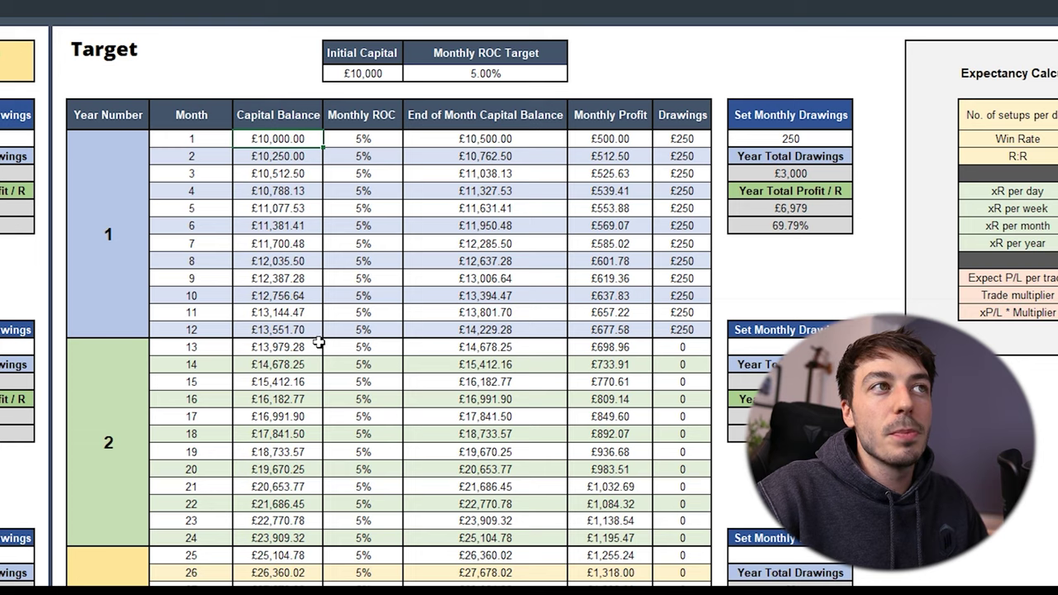
click(372, 140)
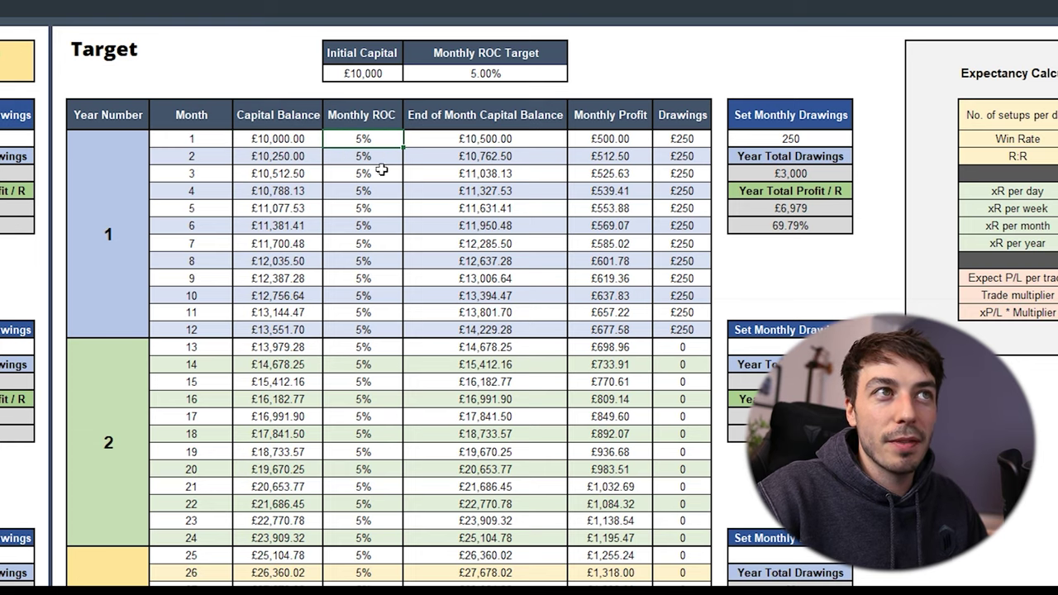
click(506, 142)
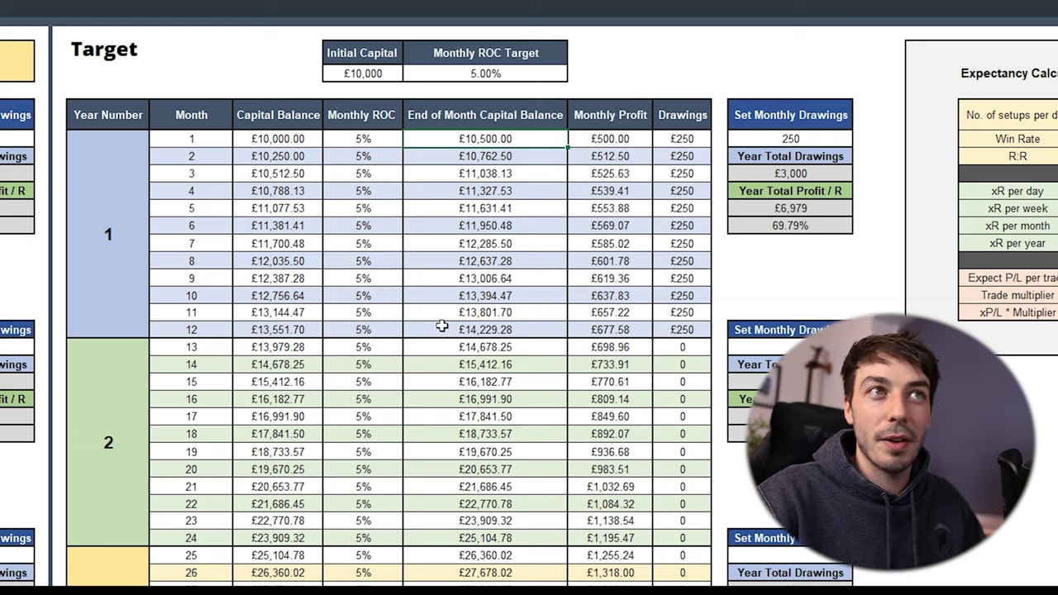
click(611, 139)
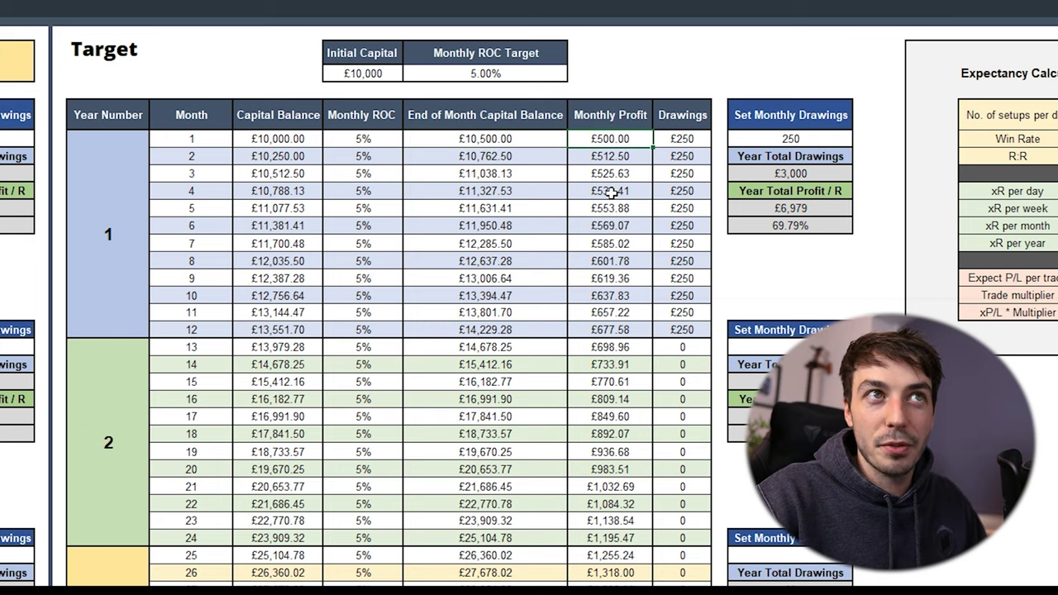
click(686, 138)
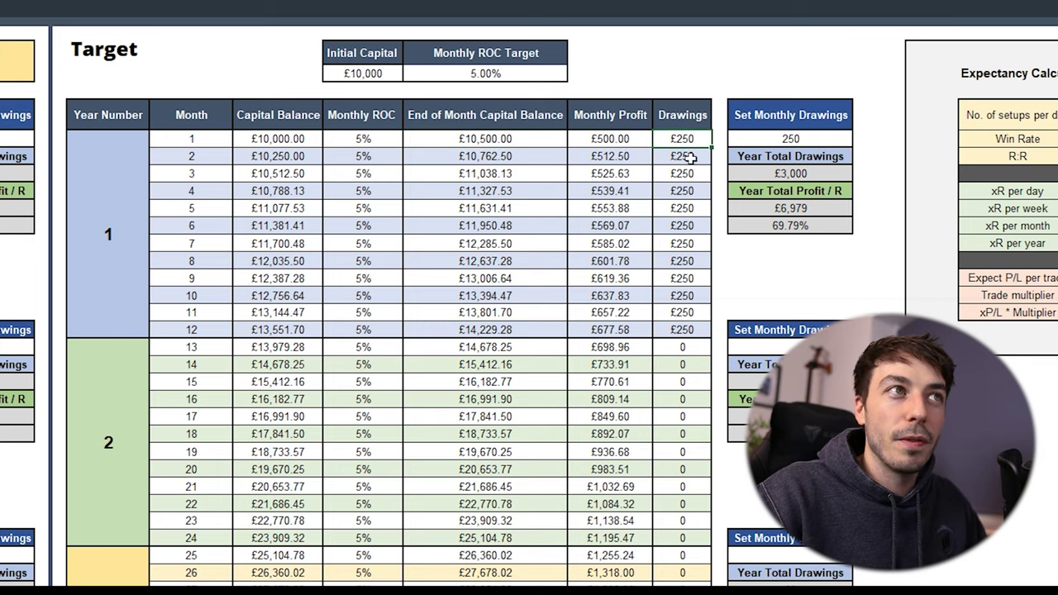
click(269, 157)
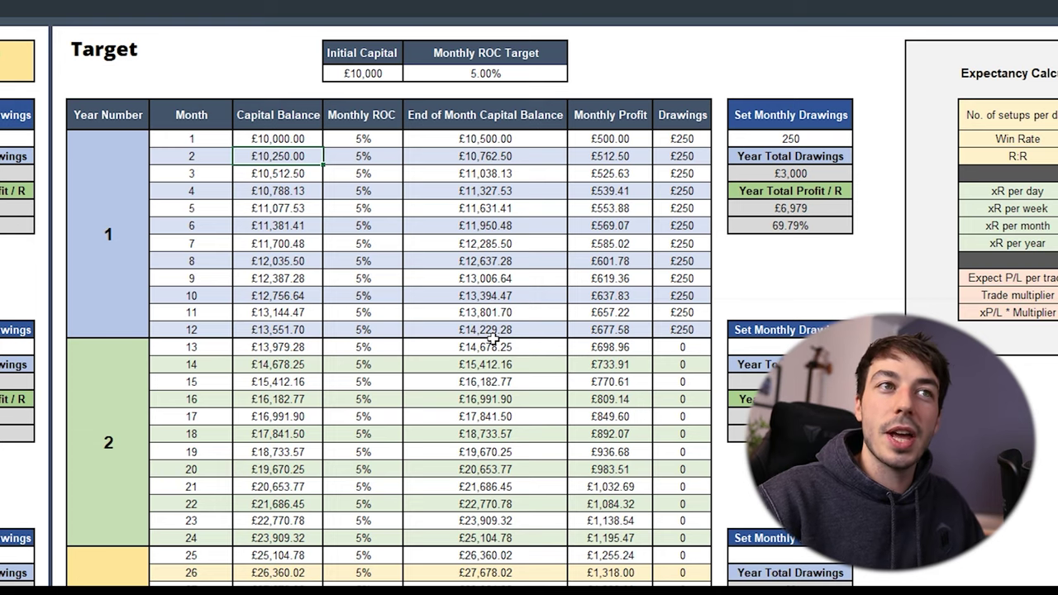
Clear the 250 Set Monthly Drawings amount so the Target plan drawings return to 0
click(799, 136)
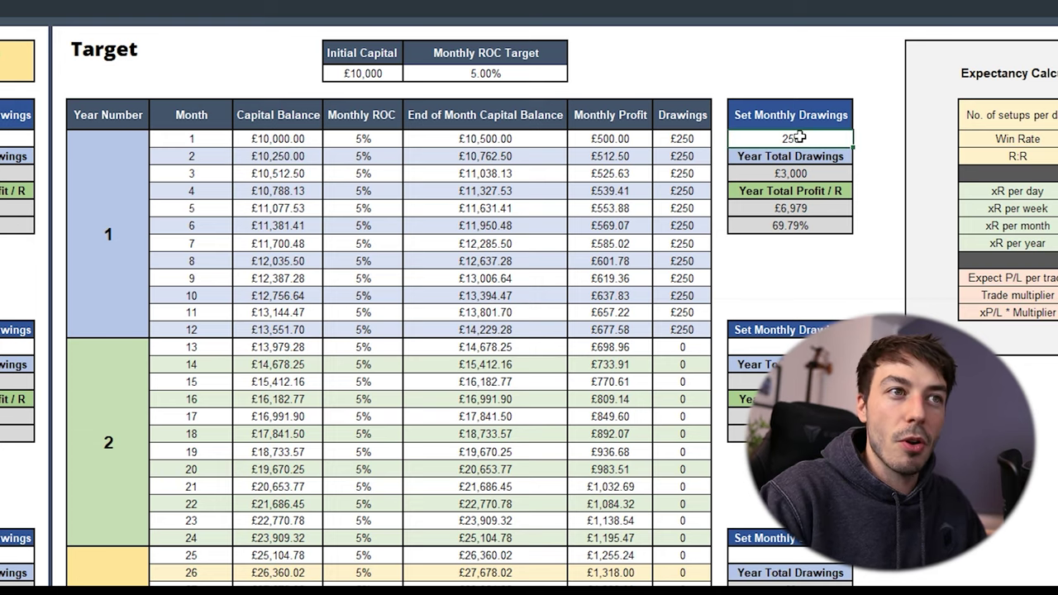
key(Delete)
click(551, 193)
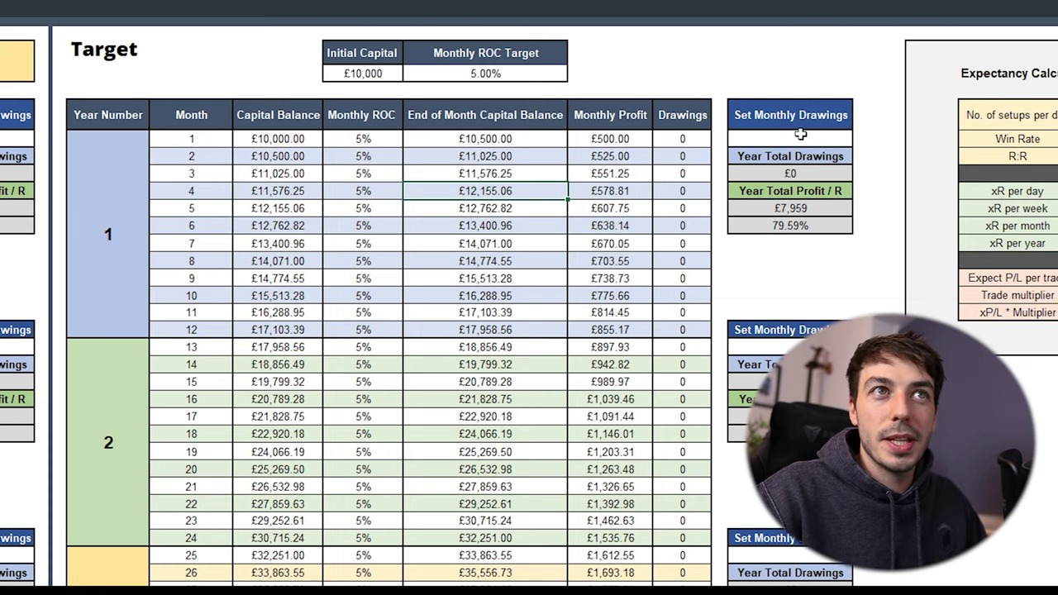
click(798, 136)
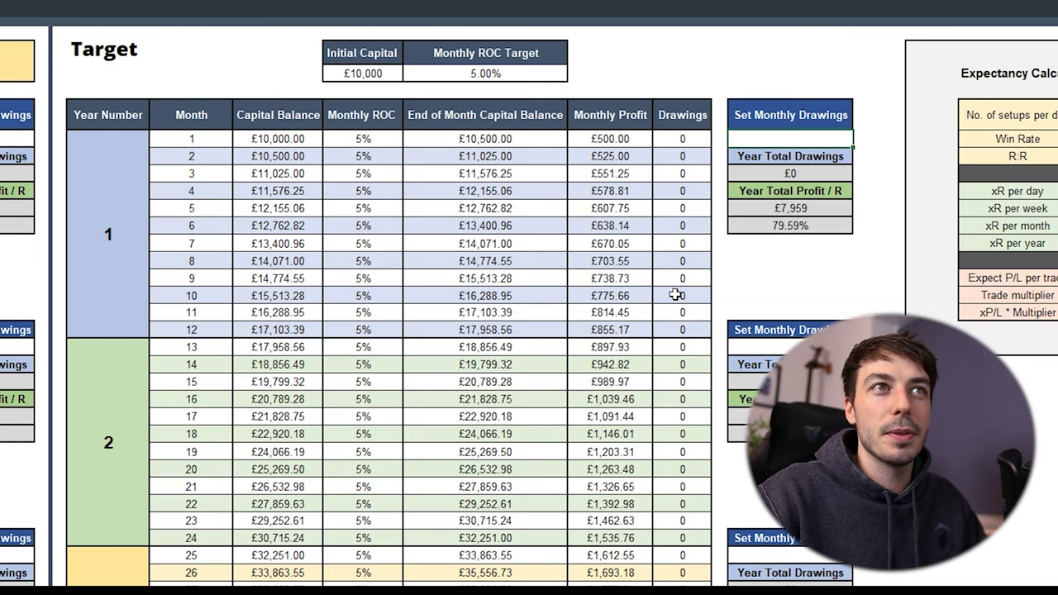
Enter £250 drawings in the Target plan's month-1 and month-5 Drawings cells
click(680, 139)
text(2)
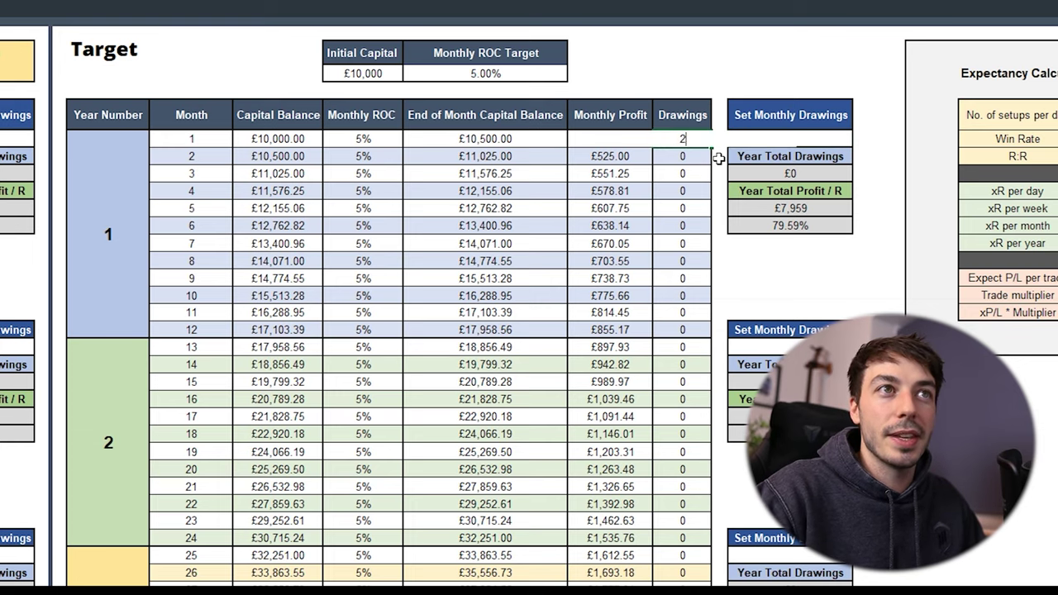
text(50)
key(Return)
click(683, 207)
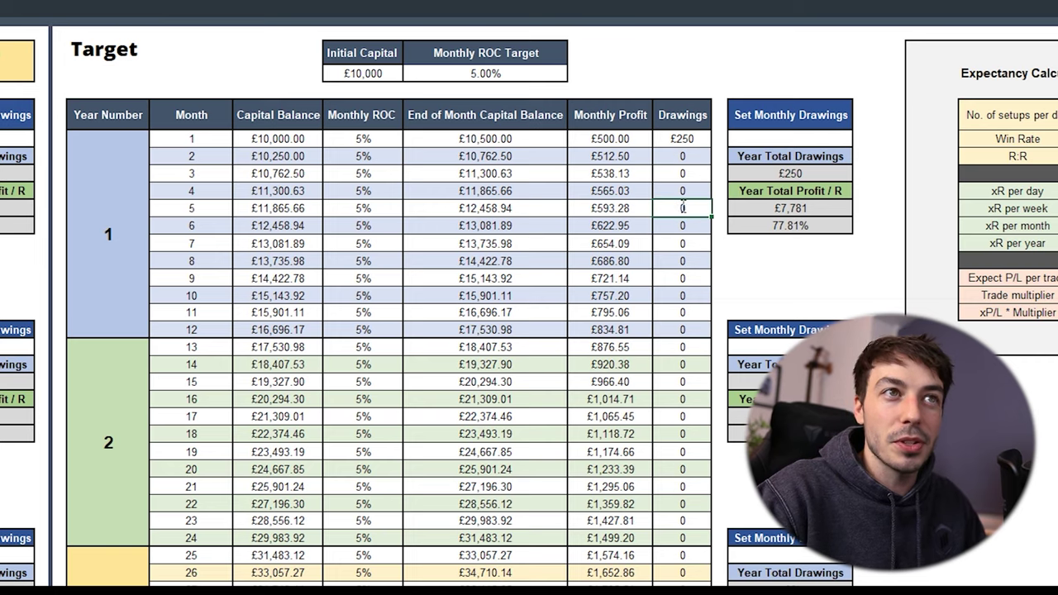
text(250)
key(Return)
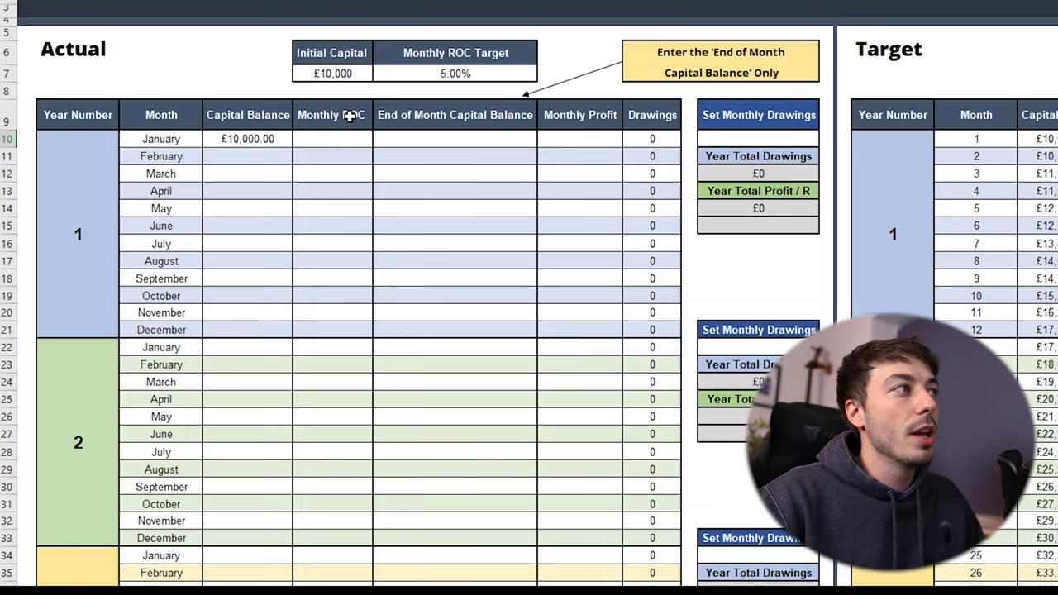
Point out the £10,000 Initial Capital, 5.00% Monthly ROC Target and the balances-only note
click(339, 74)
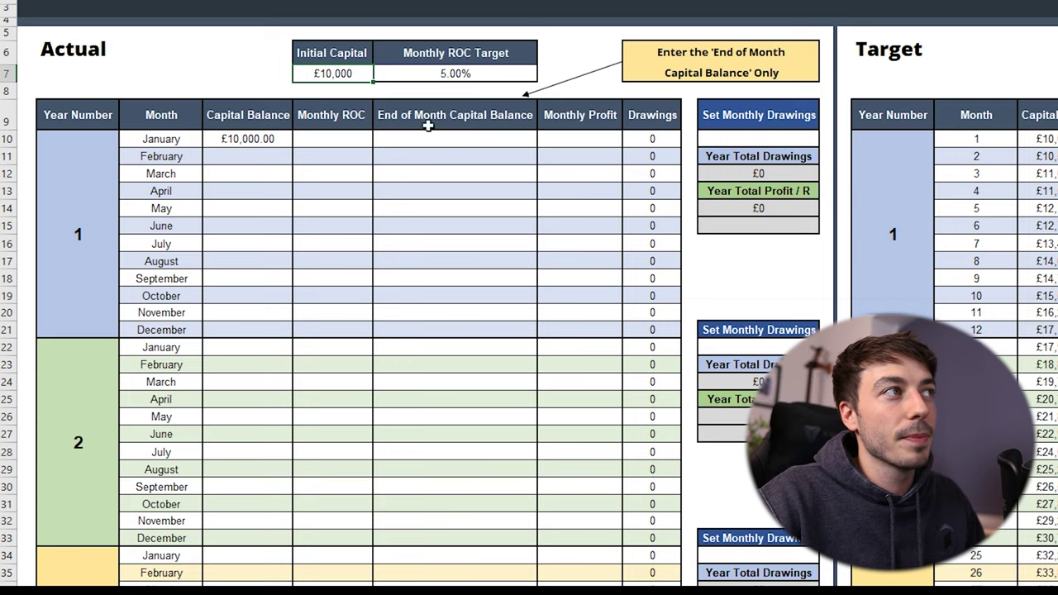
click(463, 74)
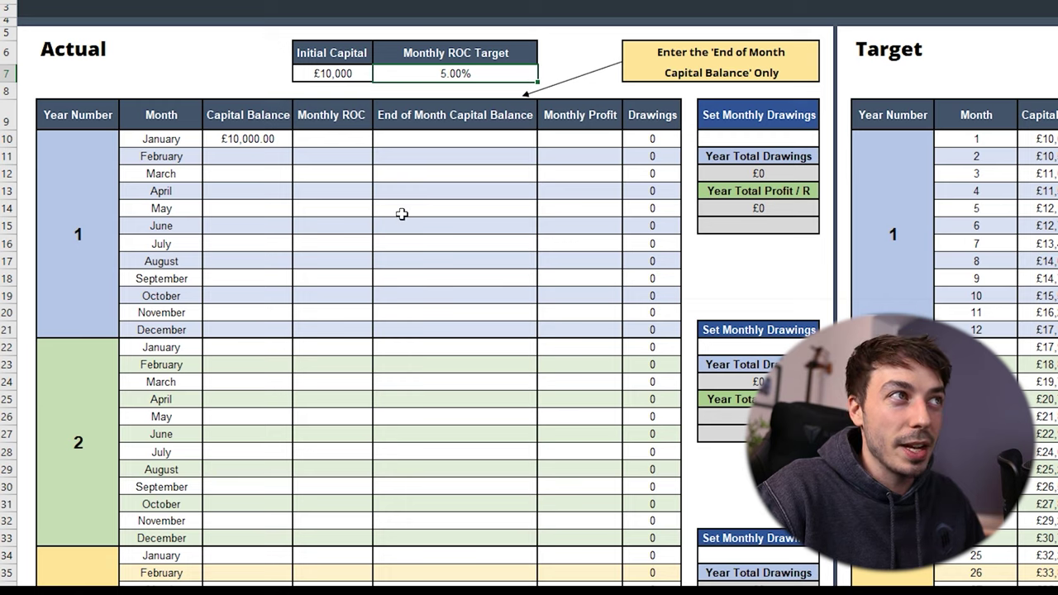
drag(645, 51, 766, 70)
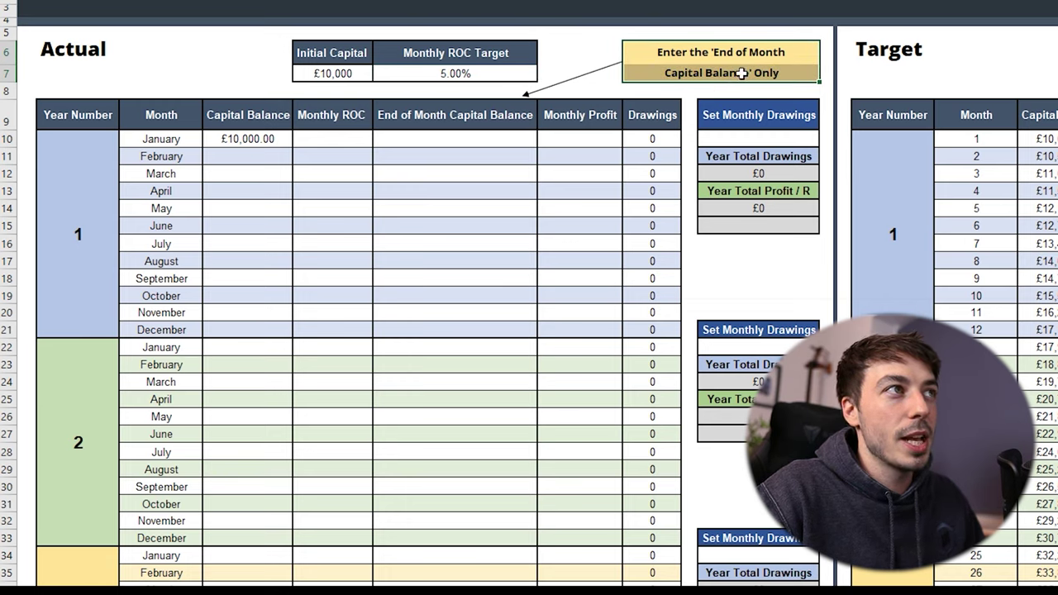
Enter January's 10250 closing balance and review its 3% ROC, £250 profit and drawings
click(439, 141)
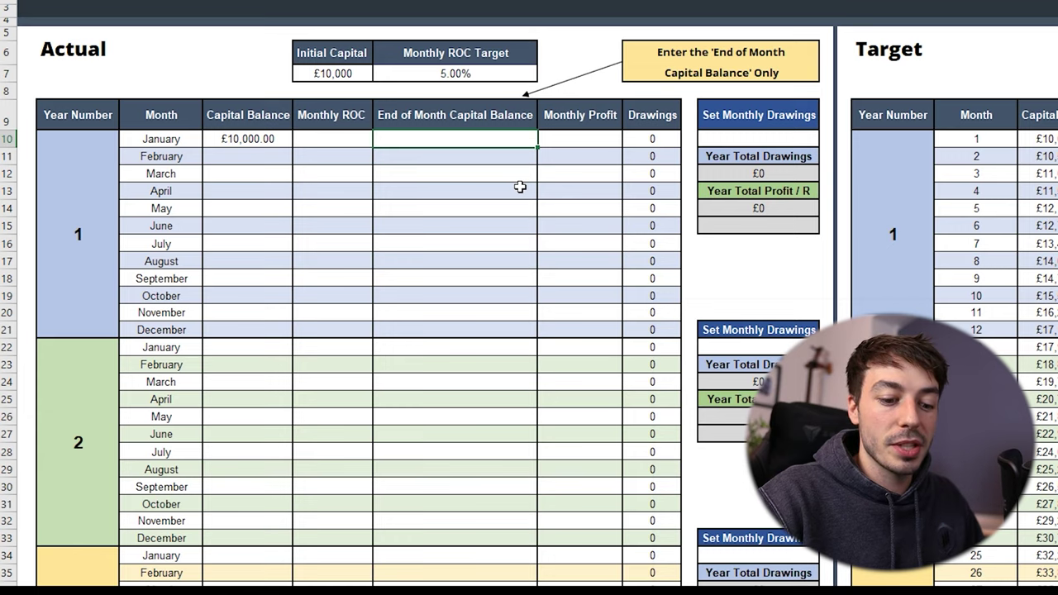
text(10250)
key(Return)
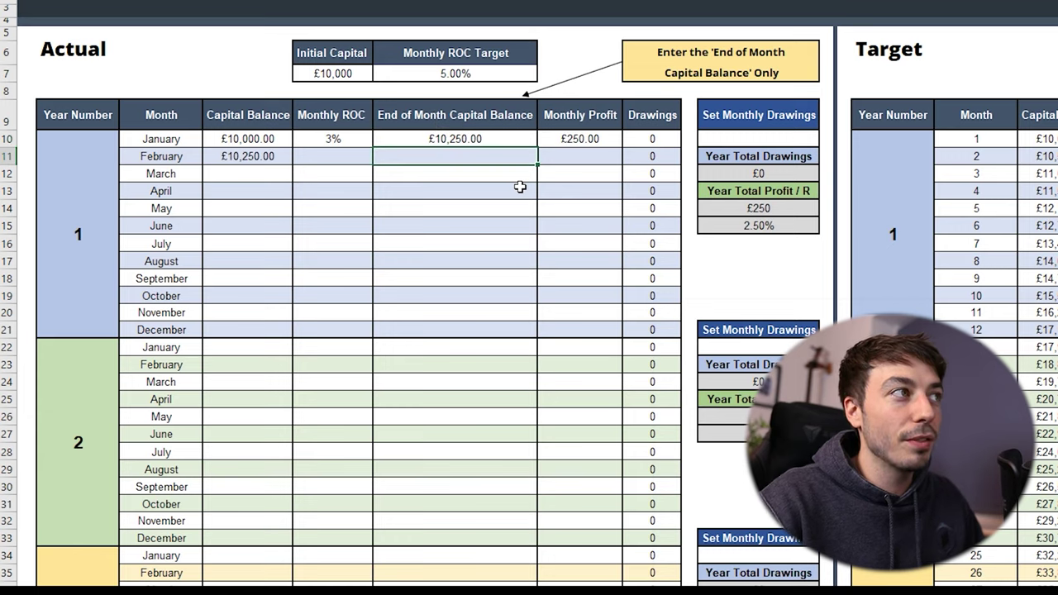
click(335, 138)
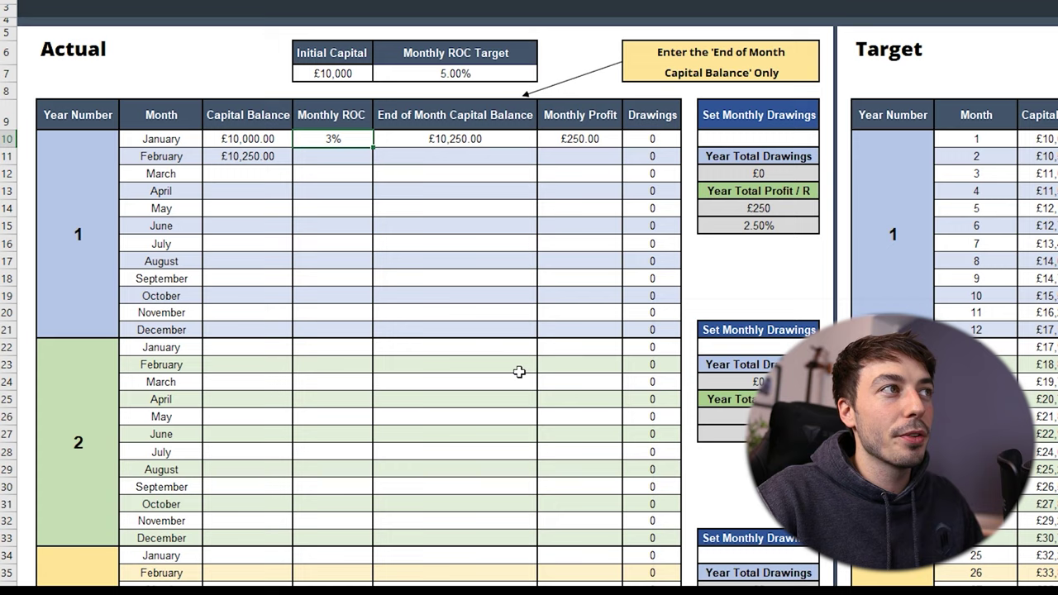
click(577, 139)
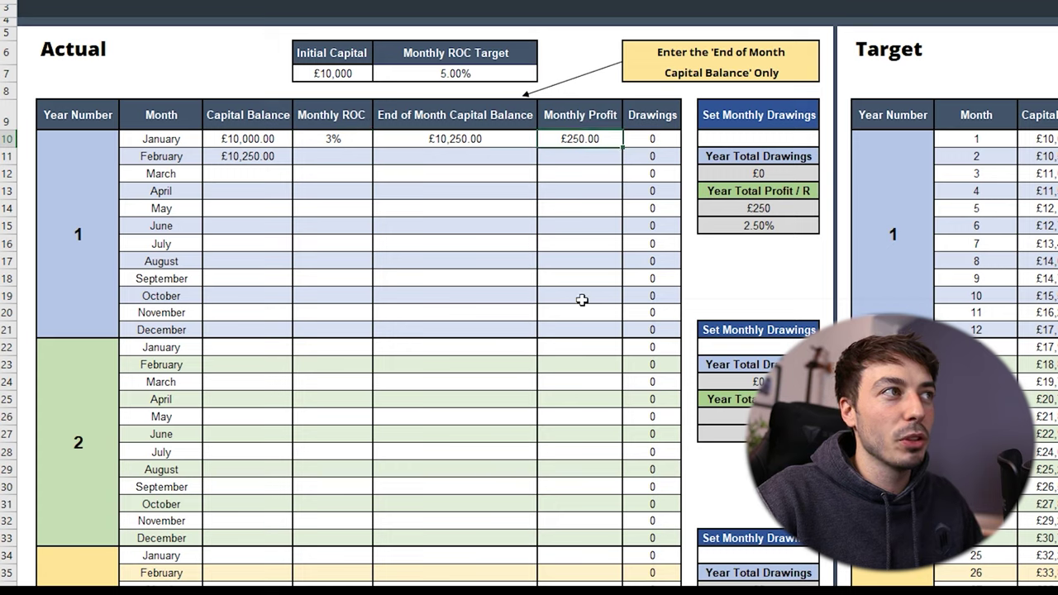
click(658, 139)
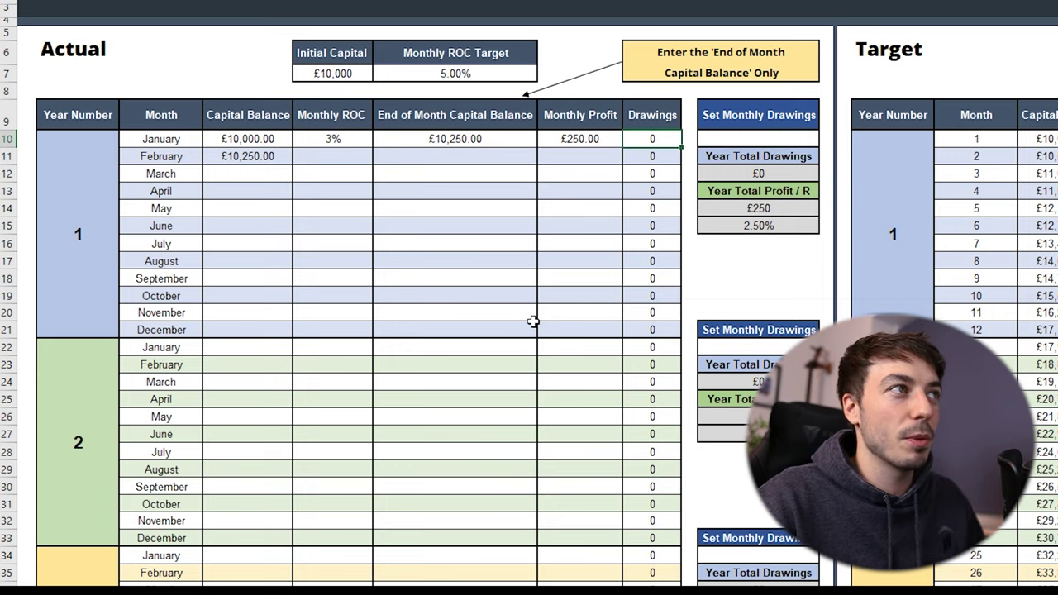
Enter February's 10650 and March's 10500 closing balances in the Actual table
click(422, 156)
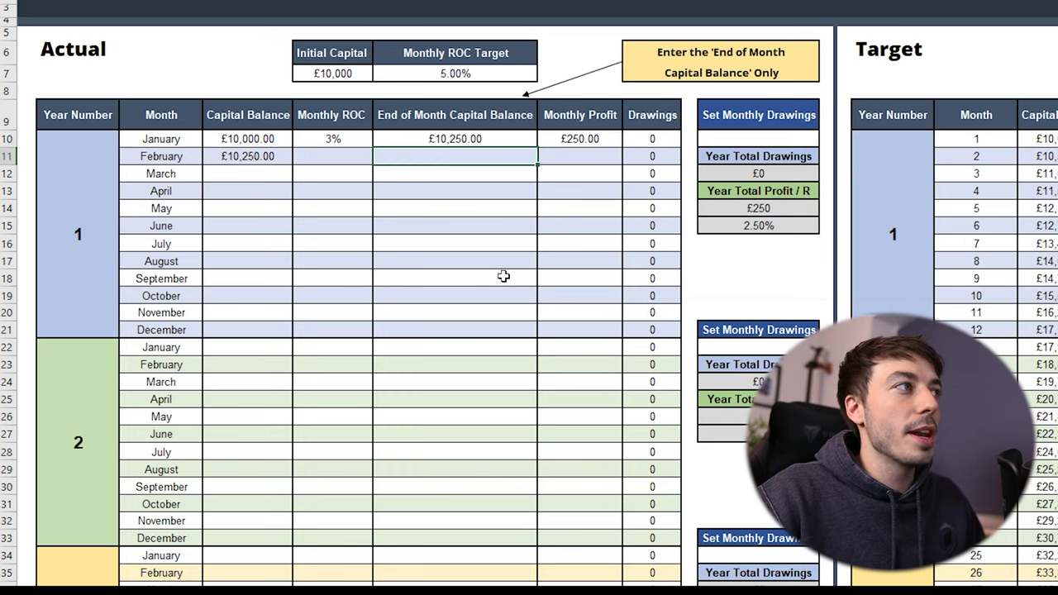
key(F2)
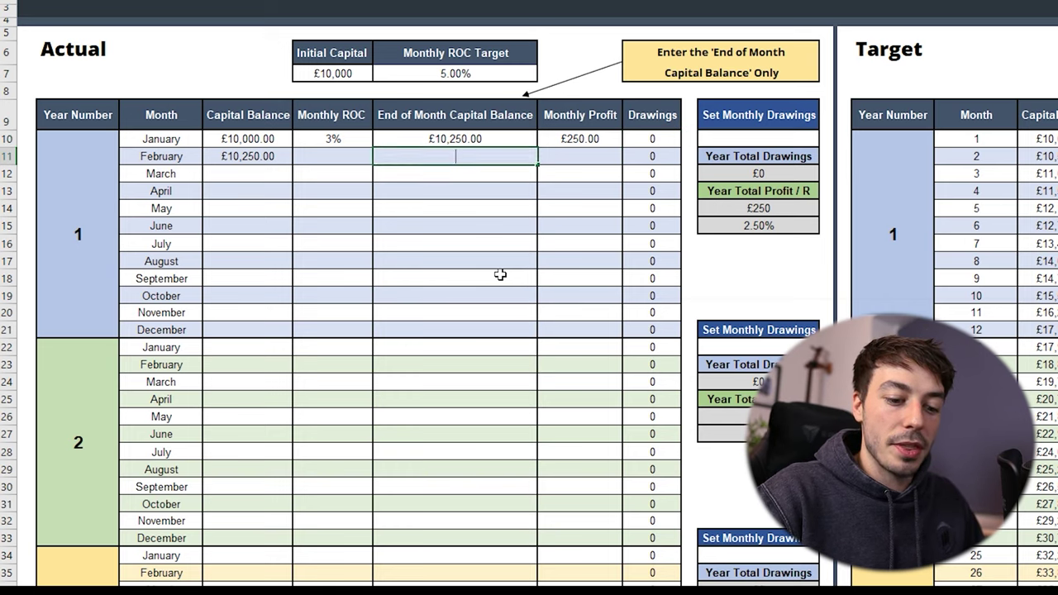
text(10650)
key(Return)
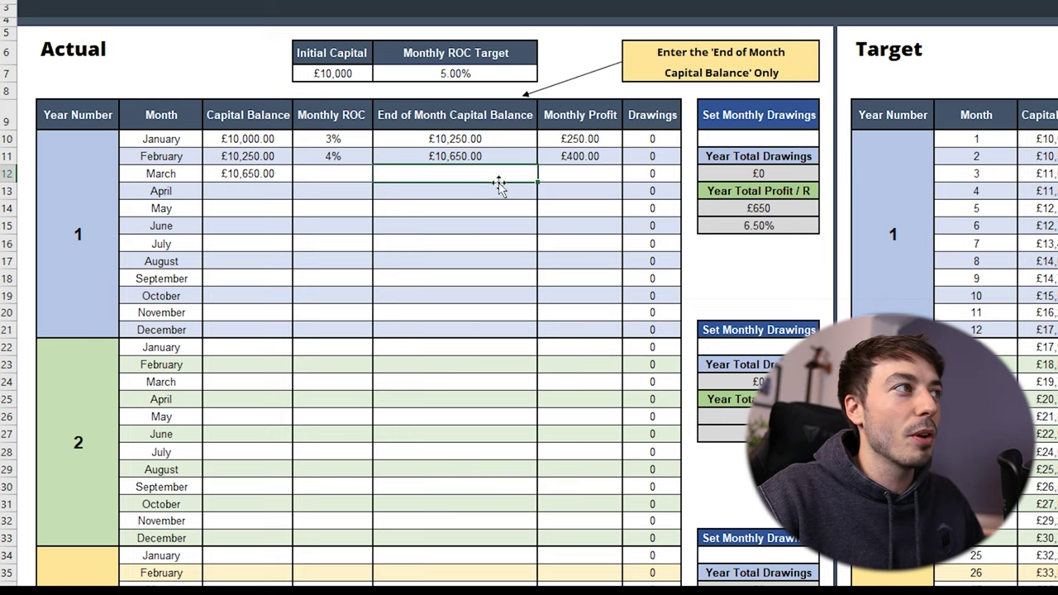
text(10500)
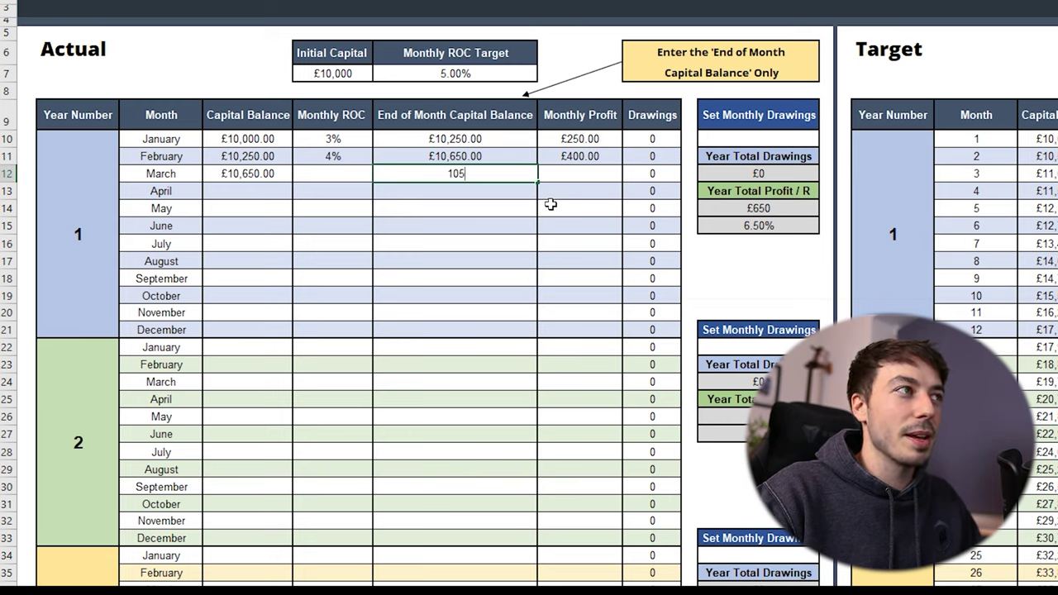
key(Return)
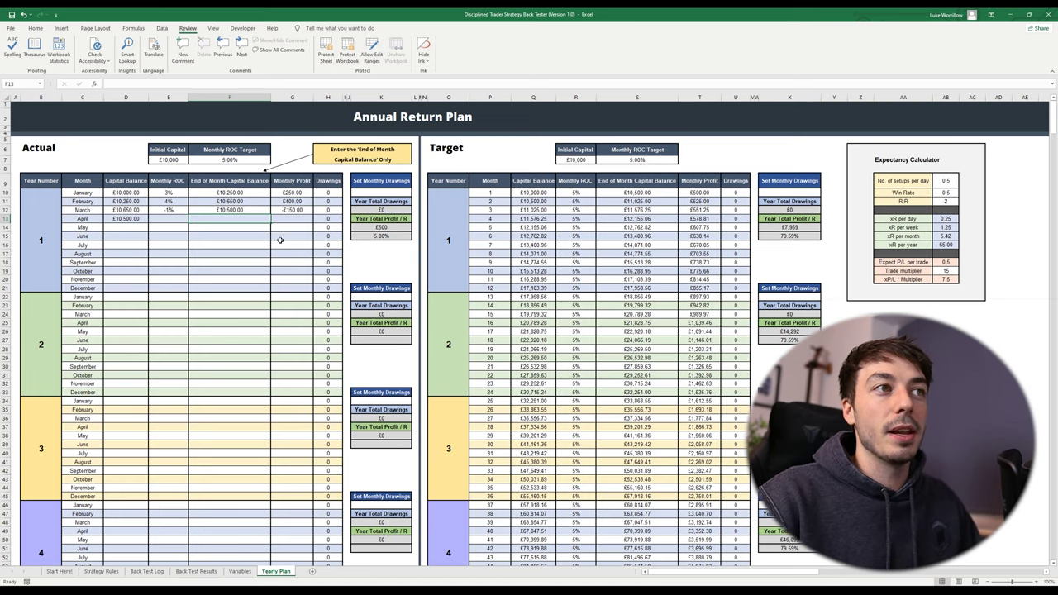
Scroll through the Yearly Plan sheet, then switch to the Disciplined Trader Academy website
scroll(443, 281, down, 6)
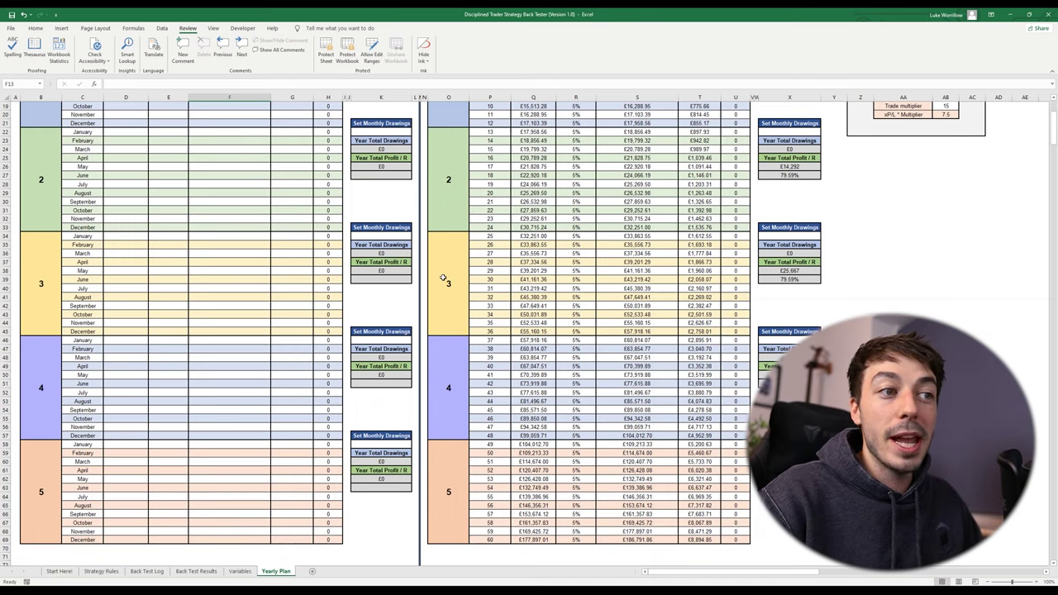
scroll(443, 278, up, 6)
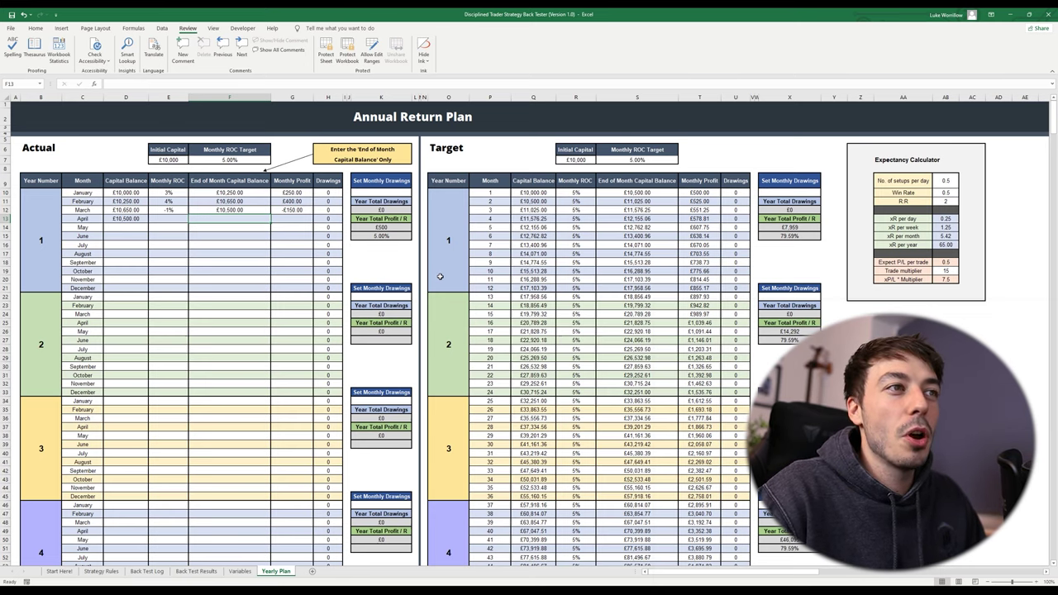
scroll(441, 277, down, 3)
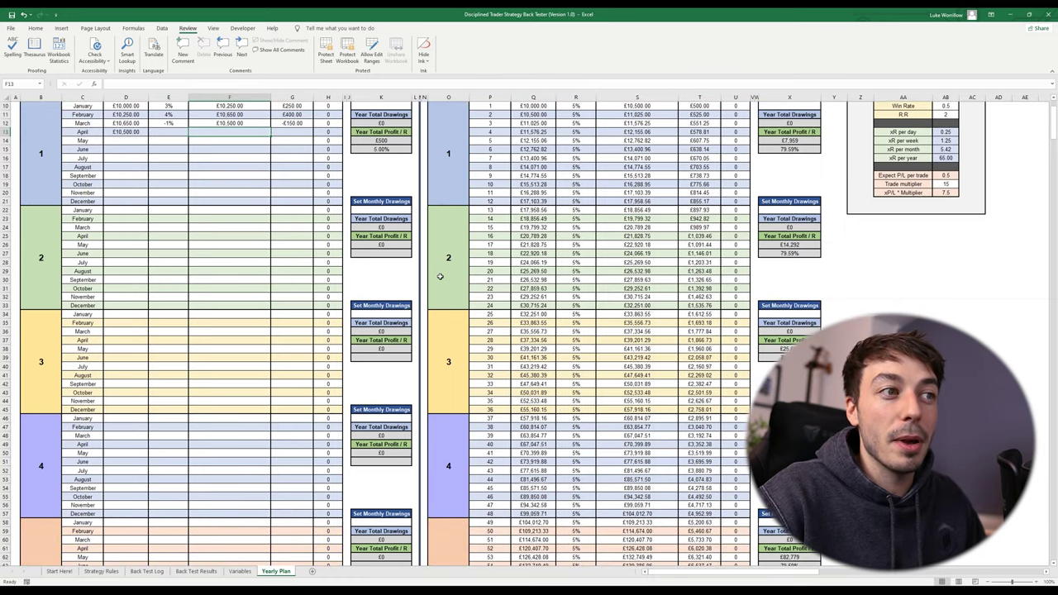
scroll(440, 277, down, 2)
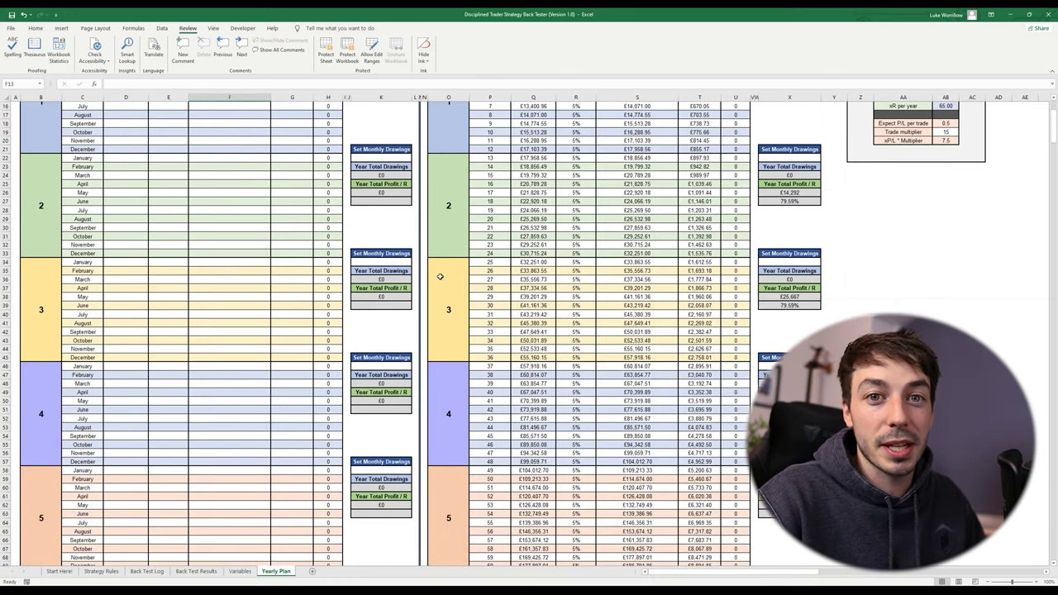
scroll(441, 277, up, 5)
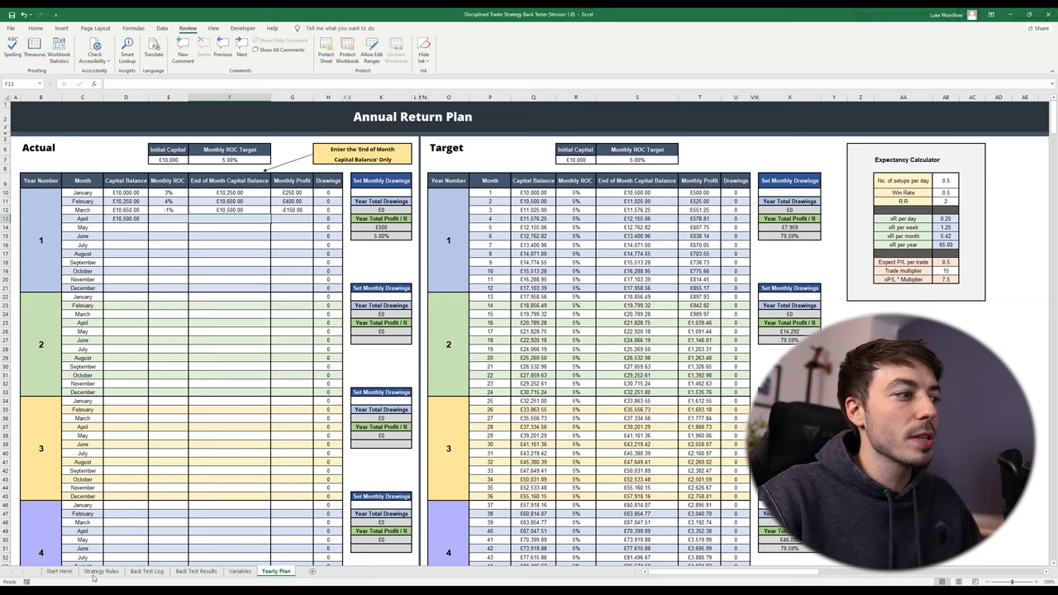
key(alt+Tab)
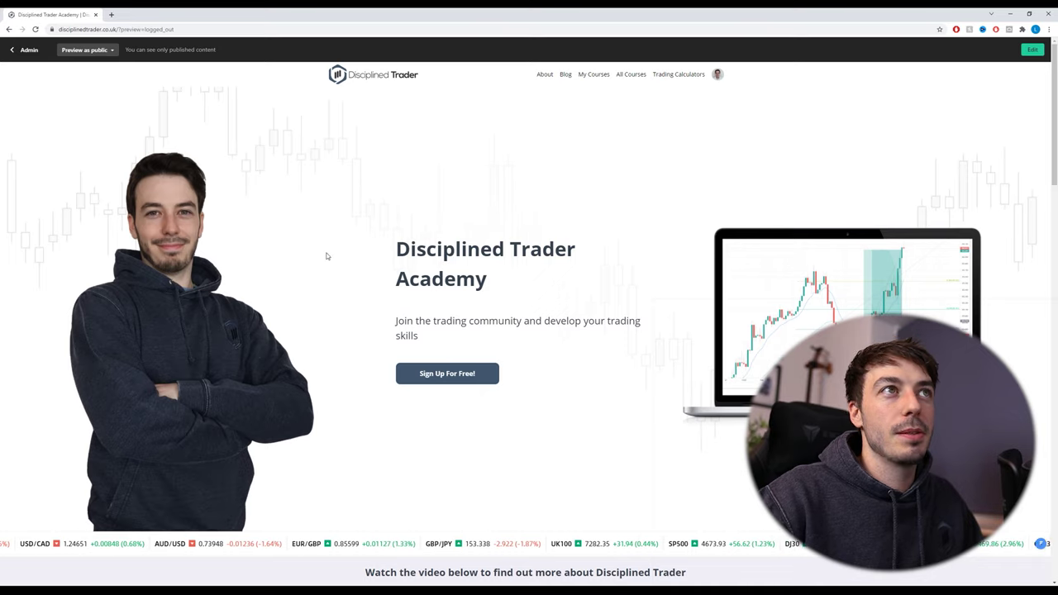
Open the All Courses list on the Disciplined Trader Academy site
click(633, 77)
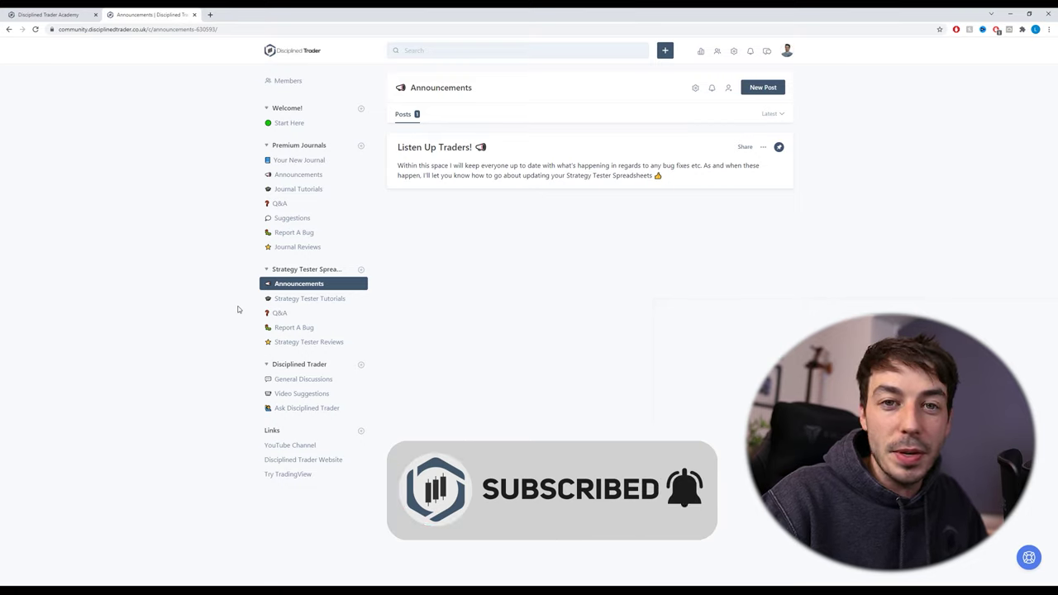
Open the Circle community's Strategy Tester Tutorials space, showing posts A. General Overview to K. How to add Screenshots
click(322, 300)
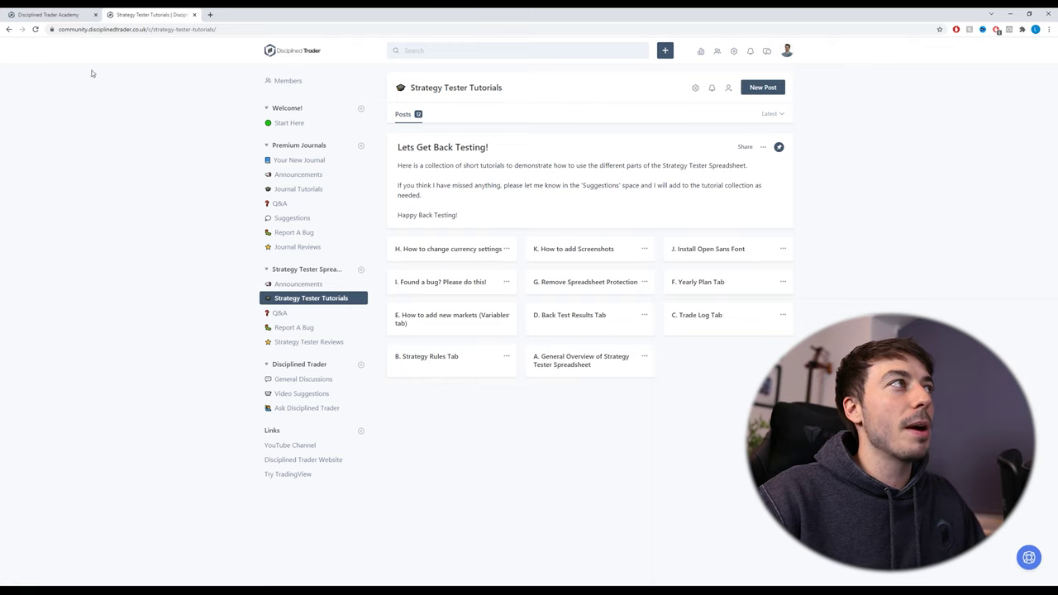
View the Disciplined Trader Academy courses page, then return to Excel's Yearly Plan Annual Return Plan
click(75, 17)
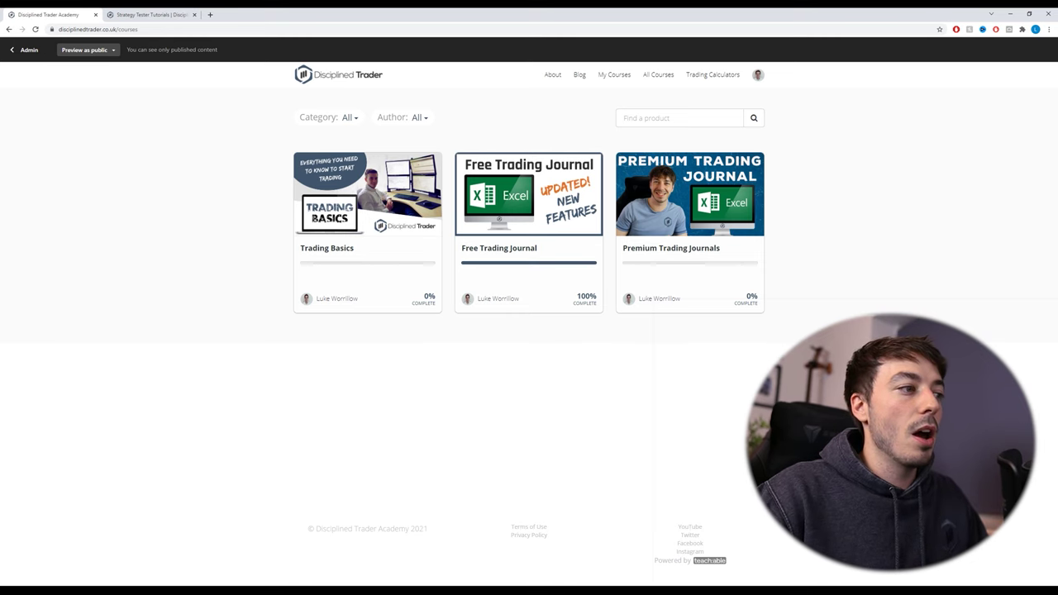
key(alt+Tab)
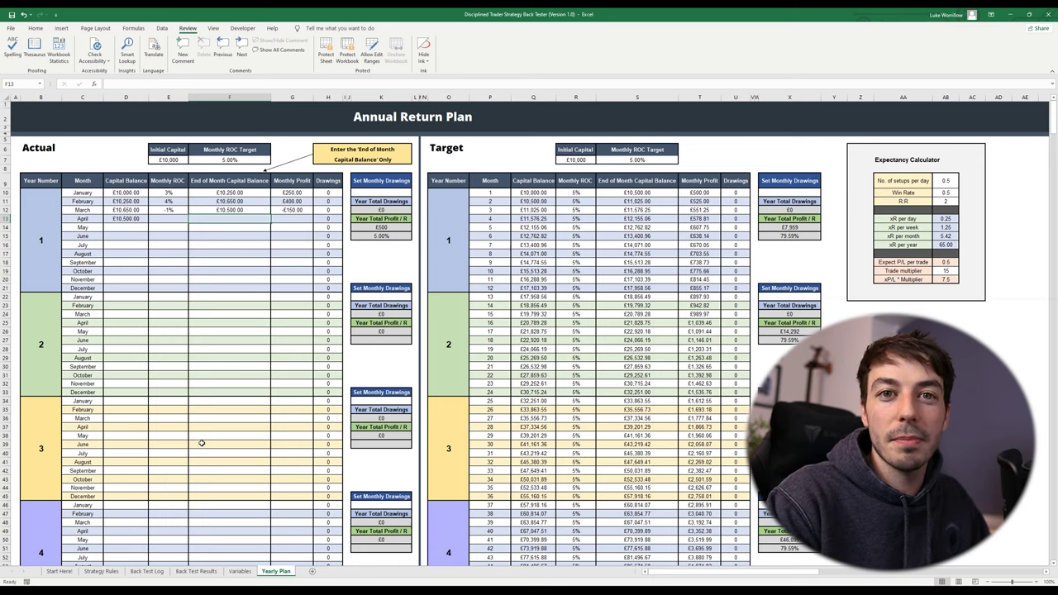
Look over the Strategy Rules sheet, then go back to the 24-trade Back Test Log and begin a new entry
click(101, 571)
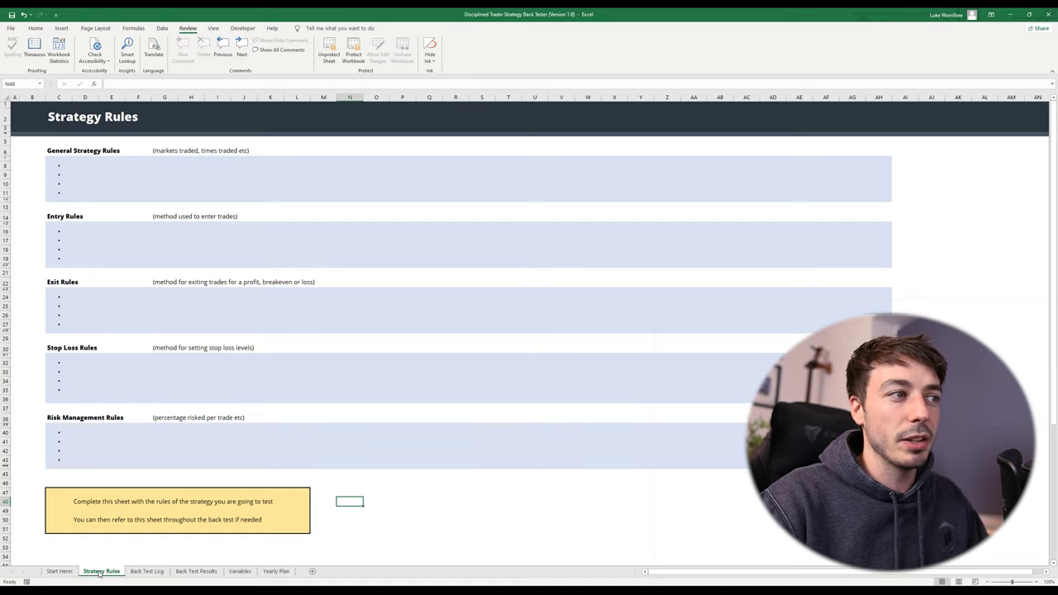
click(142, 572)
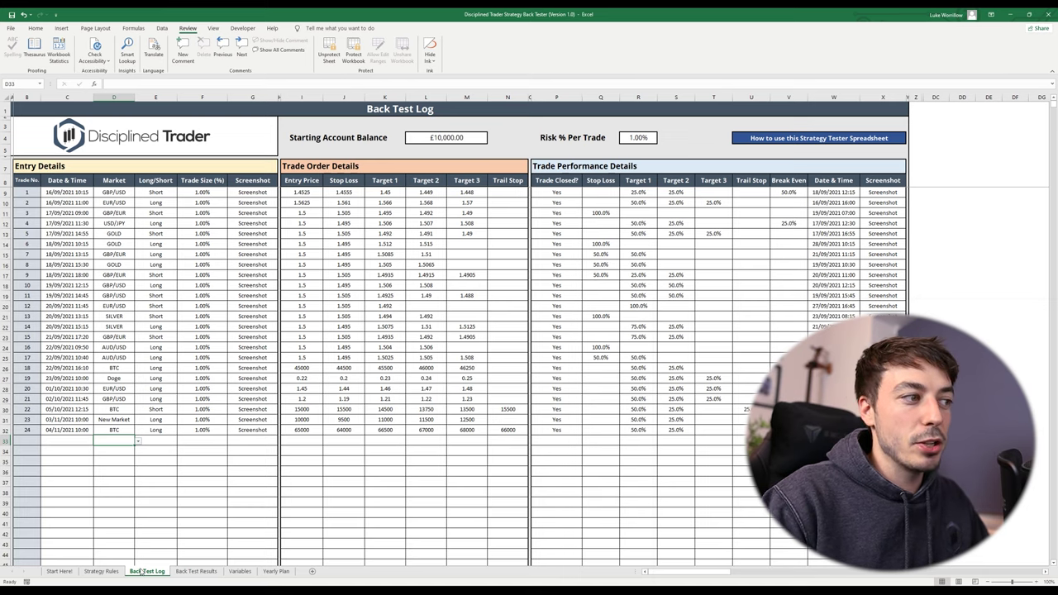
text(;)
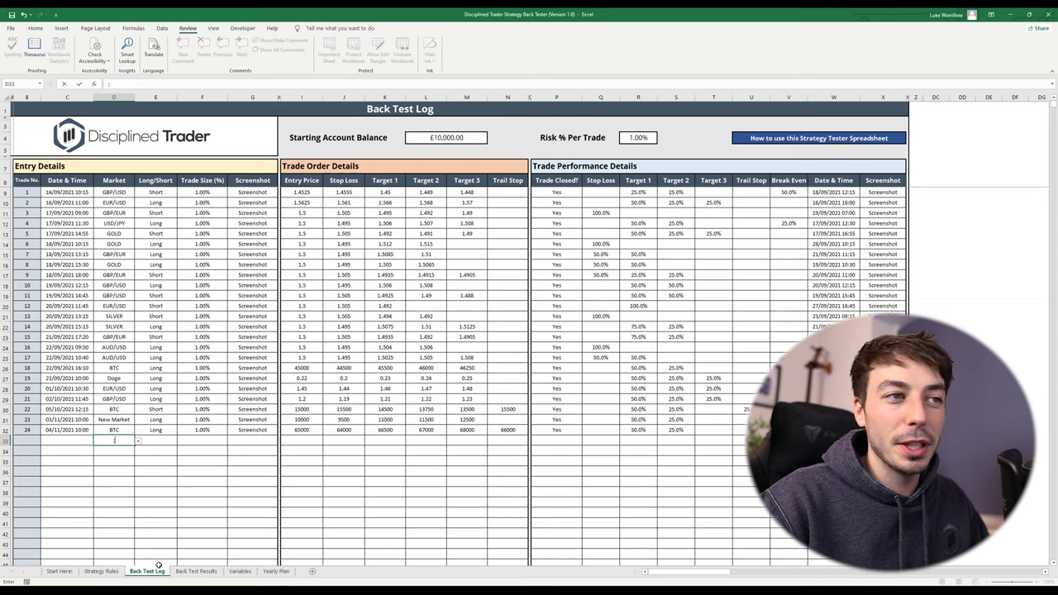